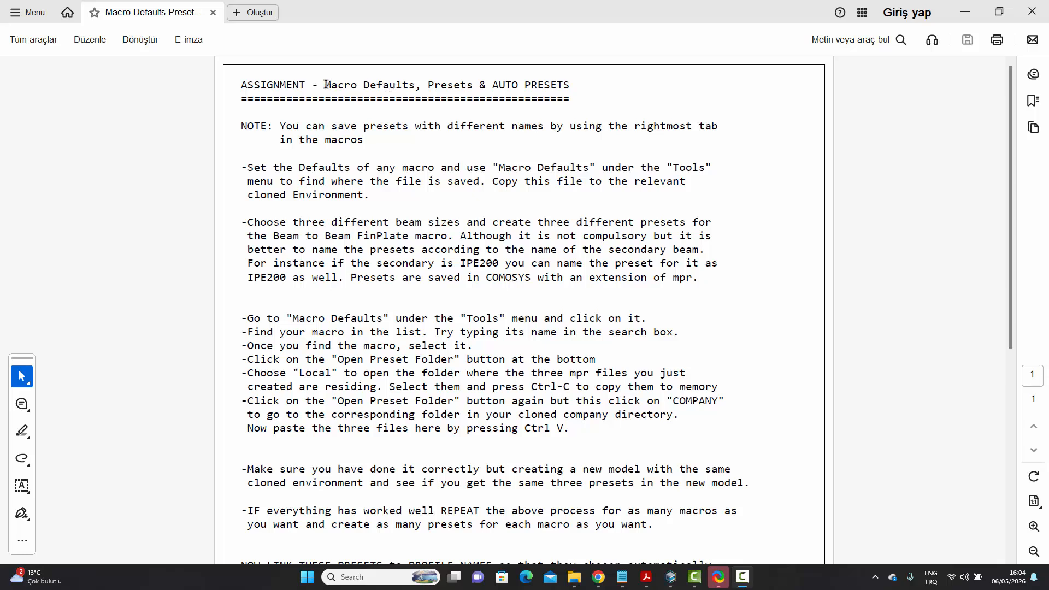
Examine the assignment title for its three topics: macro defaults, presets and auto presets
drag(326, 85, 566, 87)
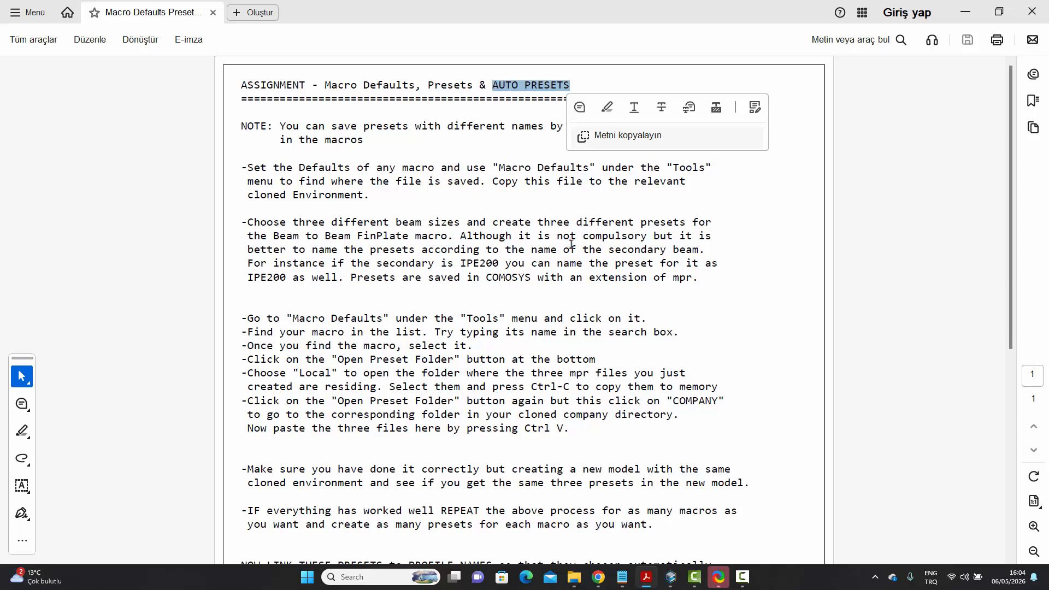
click(502, 167)
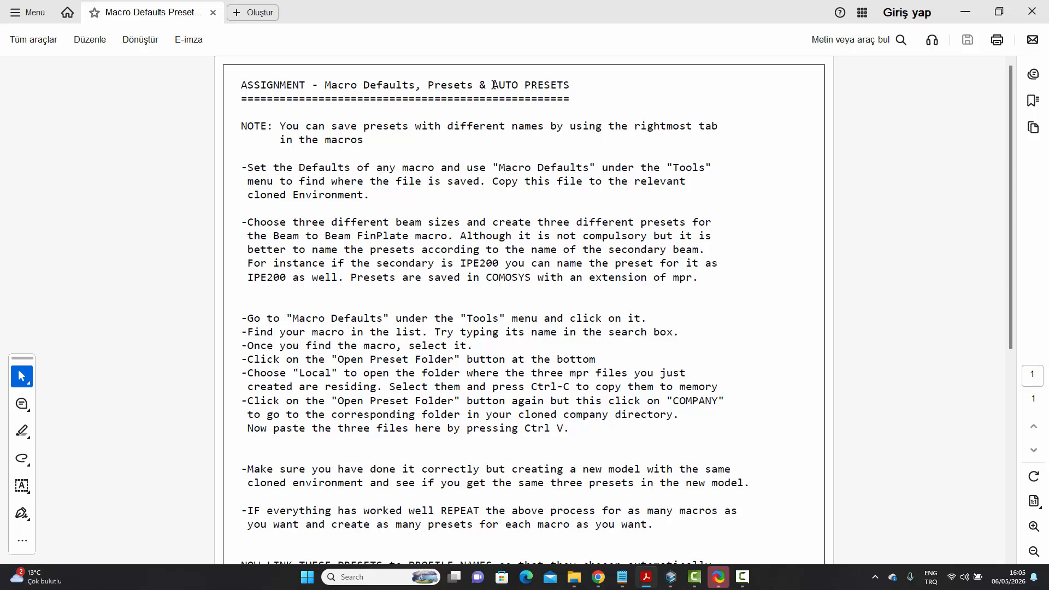
drag(429, 86, 472, 84)
click(517, 224)
drag(492, 85, 569, 87)
click(602, 190)
drag(364, 86, 474, 85)
click(433, 85)
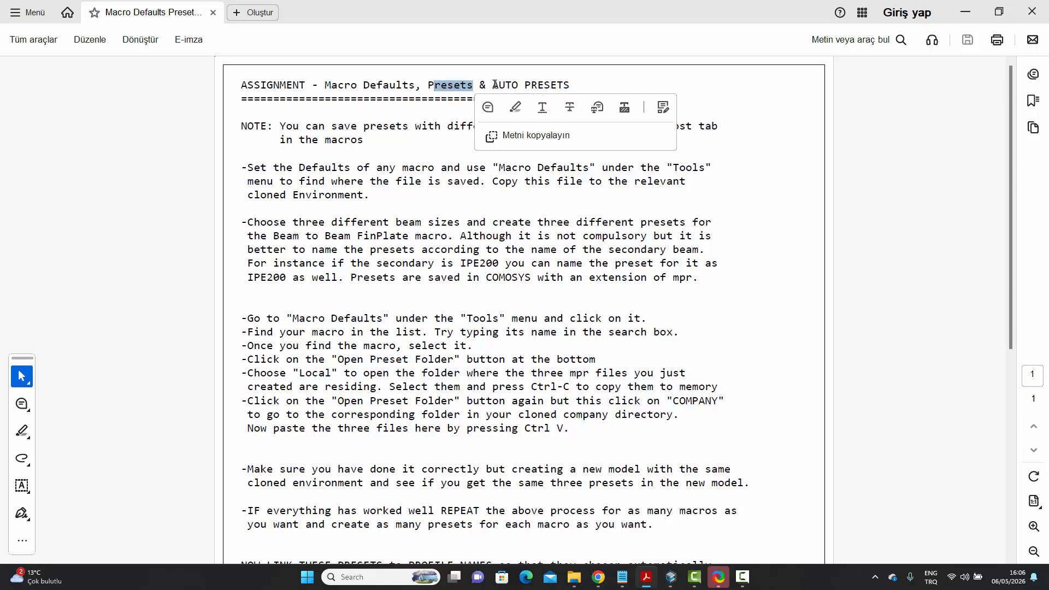
drag(493, 85, 571, 85)
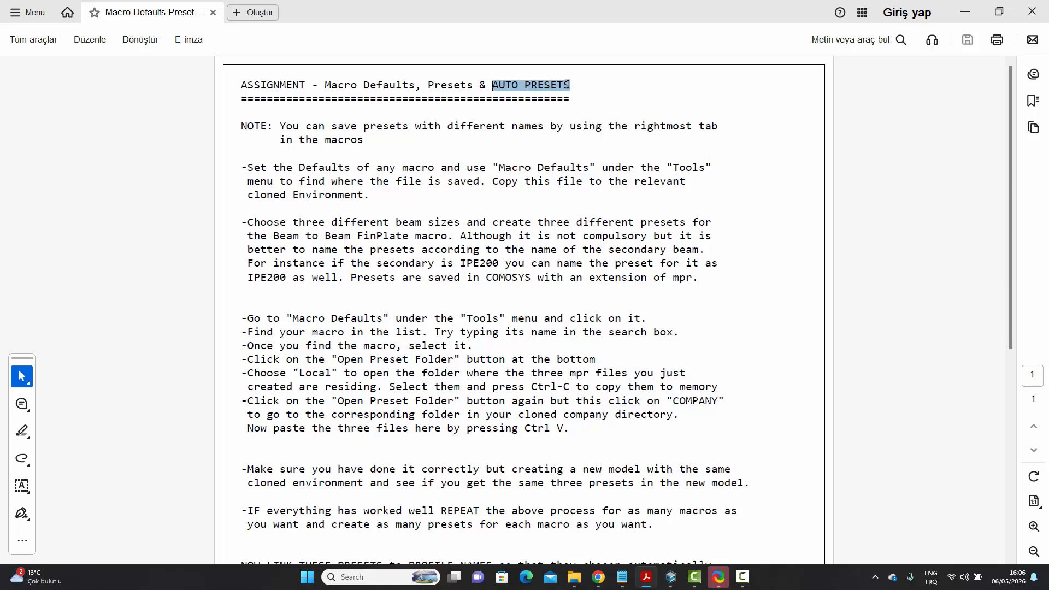
click(501, 217)
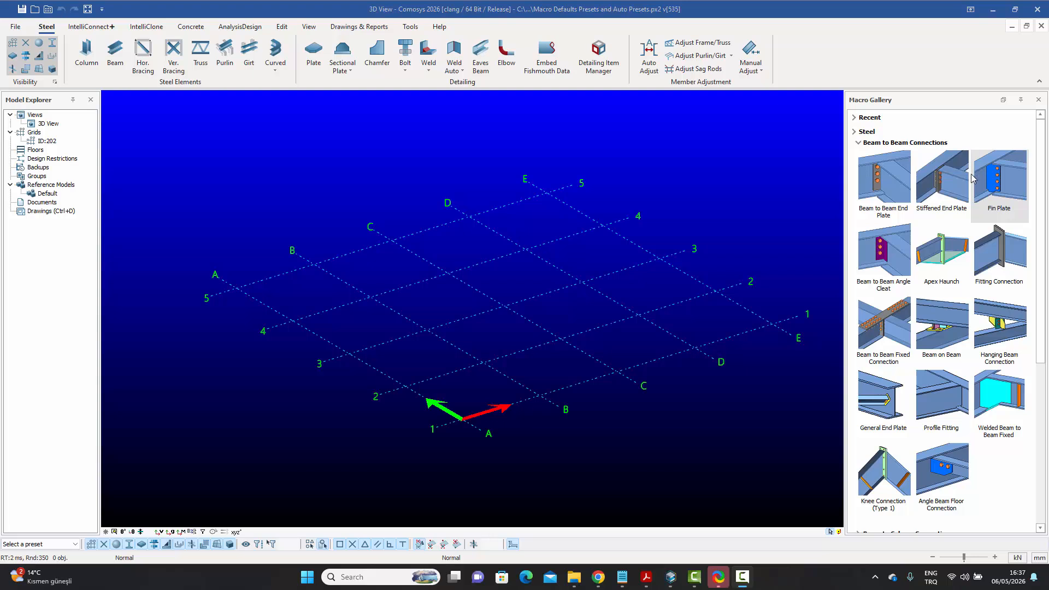
Open the Beam to Beam End Plate macro's properties and review its plate material choices and side figure settings
double_click(889, 175)
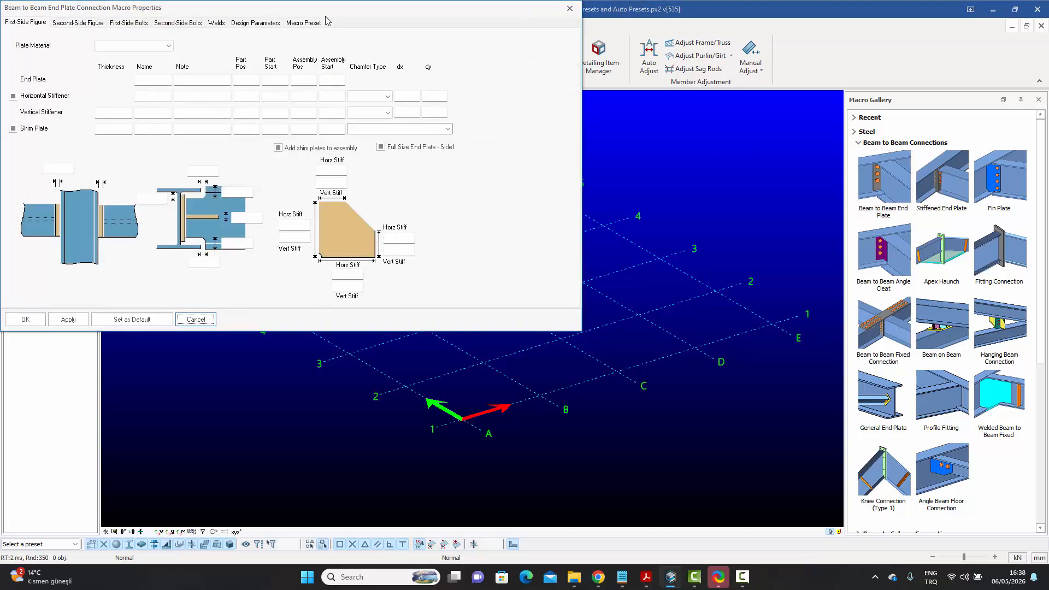
drag(322, 10, 581, 142)
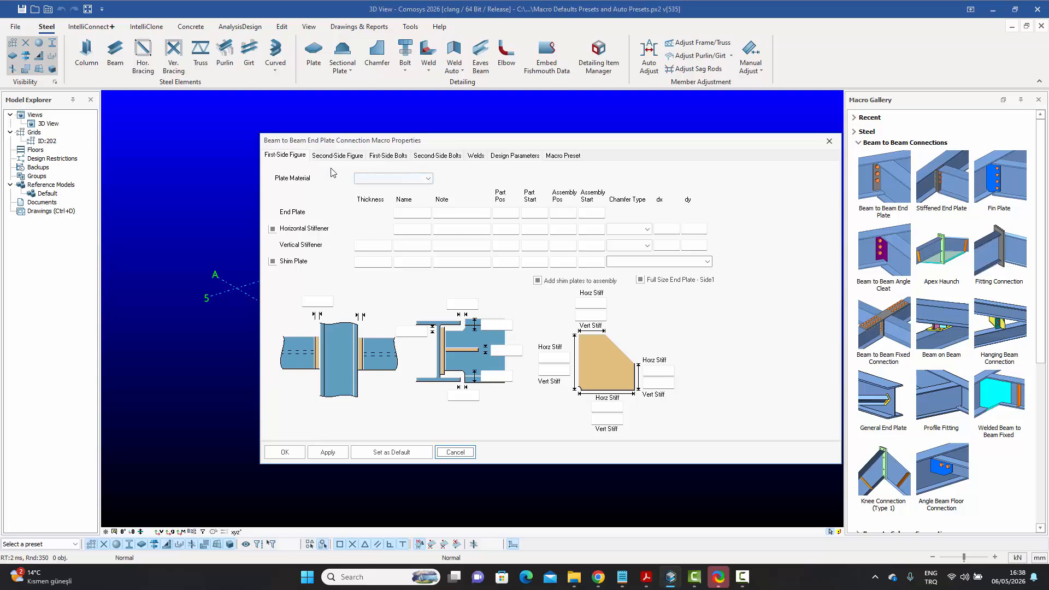
click(388, 179)
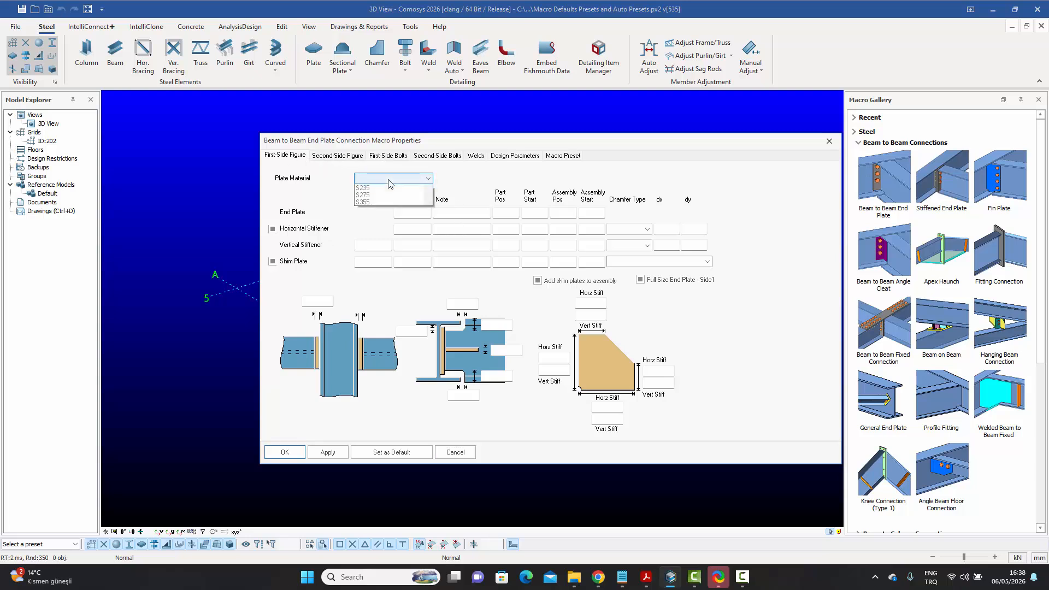
scroll(391, 215, down, 1)
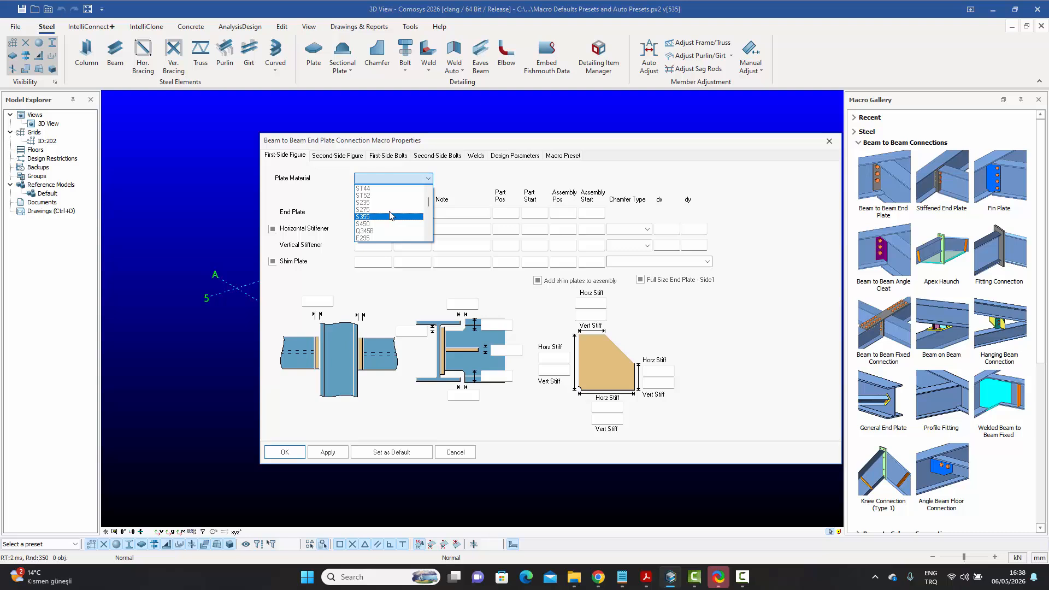
click(390, 202)
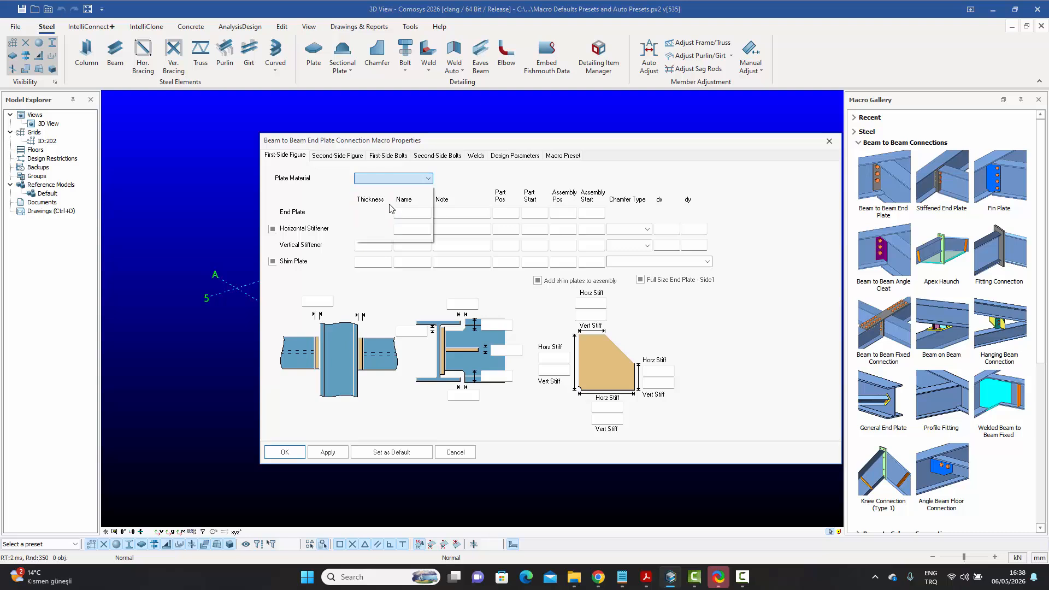
click(334, 156)
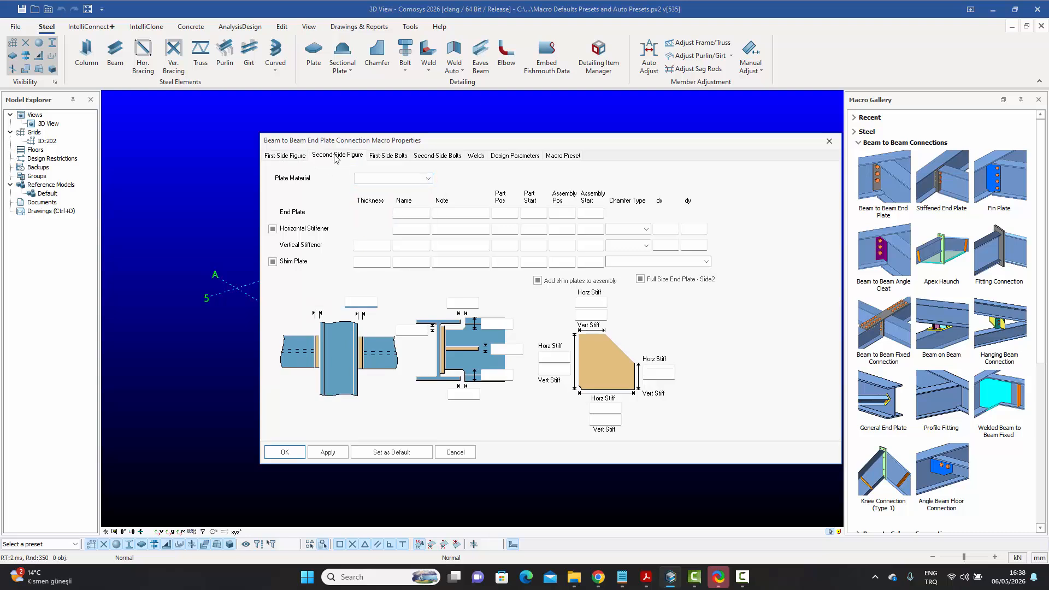
Set the first-side bolts' vertical spacing to 2*50, save the settings as the macro's default and accept the properties
click(386, 158)
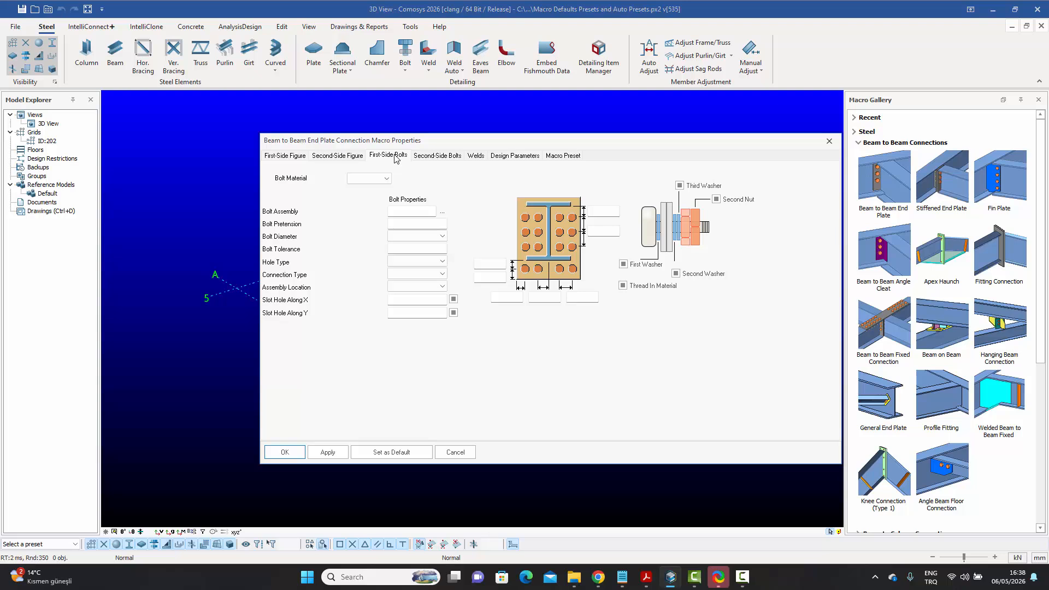
click(616, 231)
text(2*50)
click(333, 453)
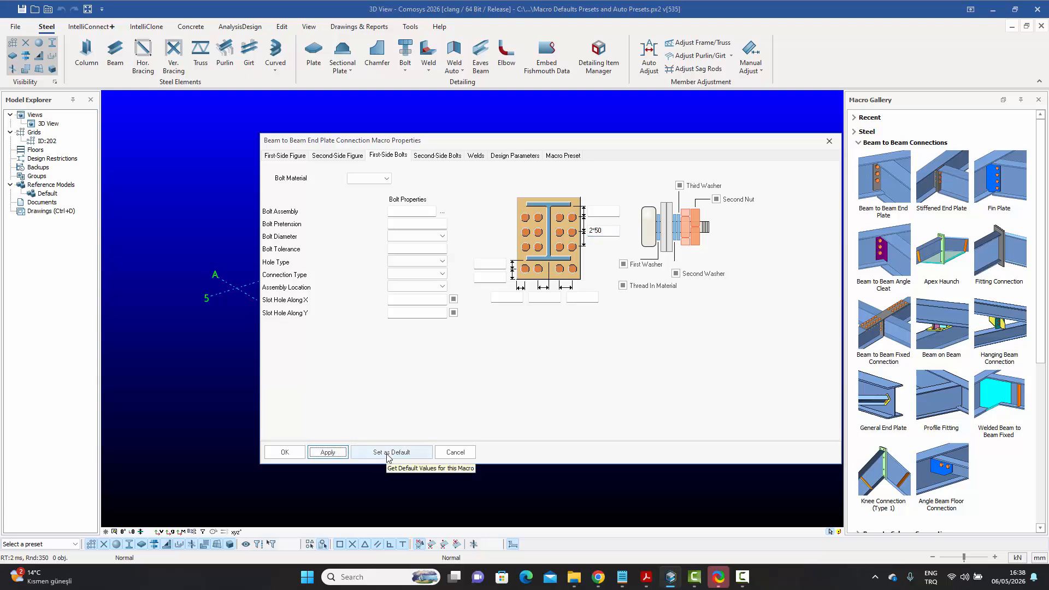
click(389, 453)
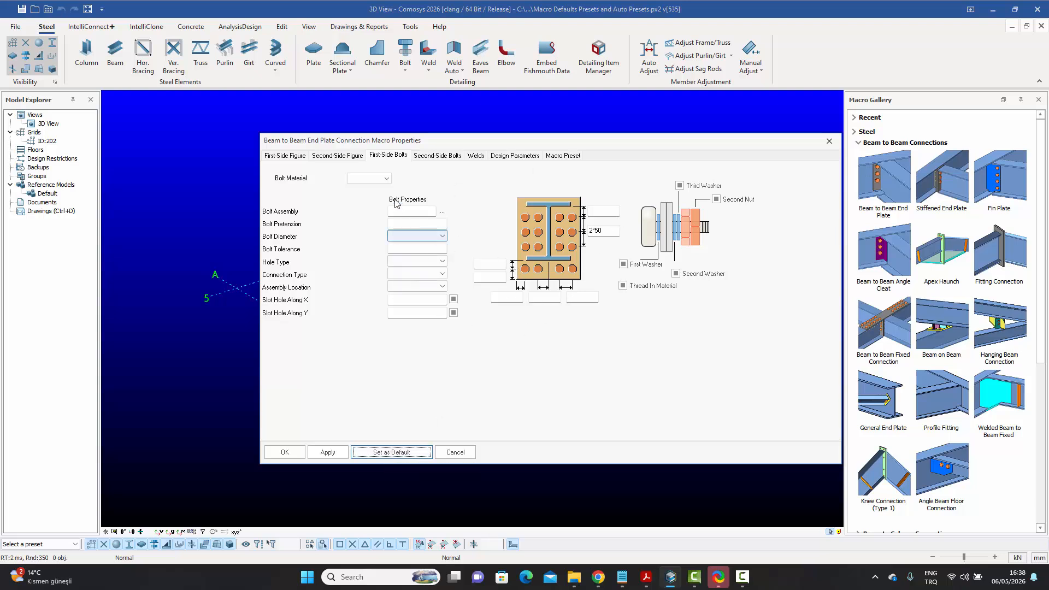
click(285, 452)
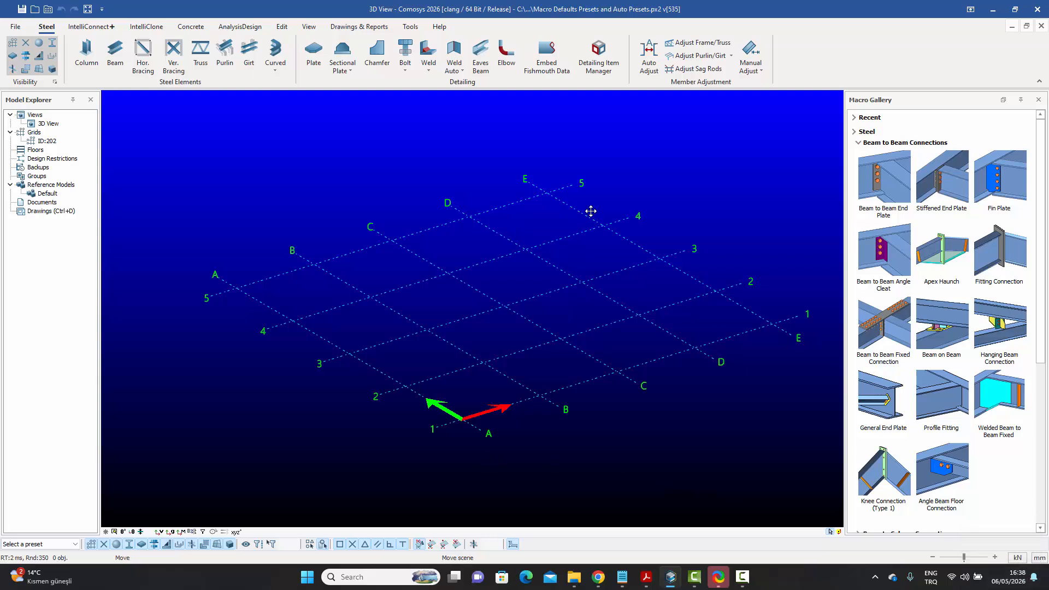
In Macro Defaults, filter for "beam to be" and open the local preset folder of the Beam to Beam End Plate Connection Macro
middle_drag(591, 211, 586, 214)
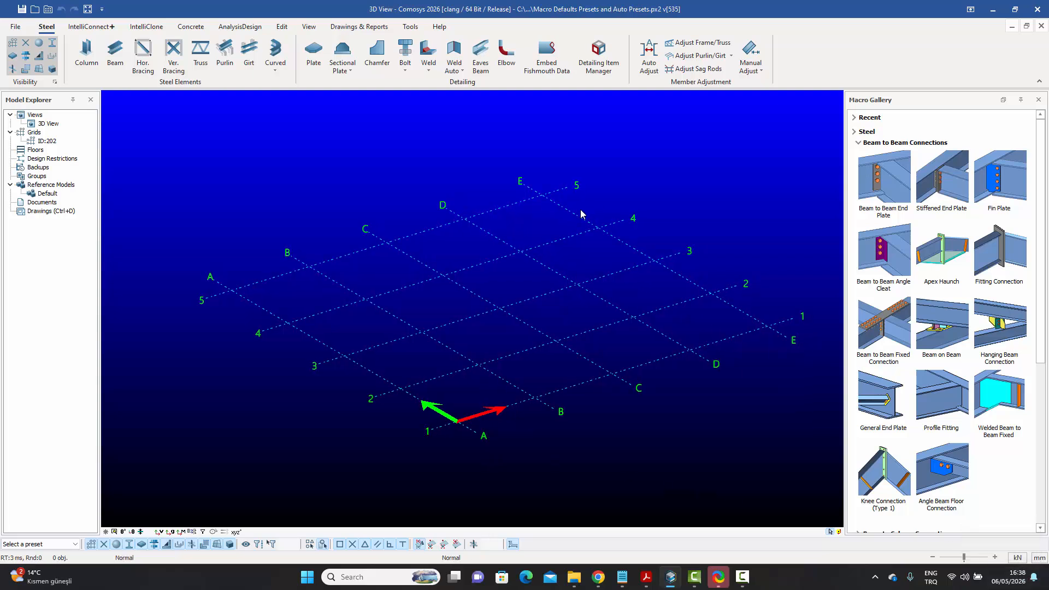
click(411, 26)
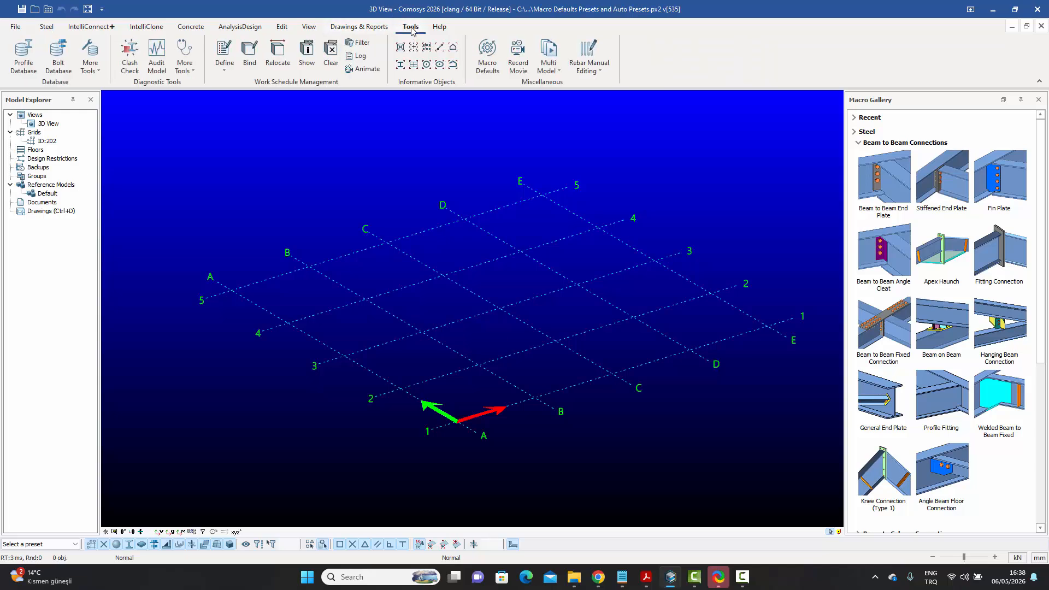
click(488, 59)
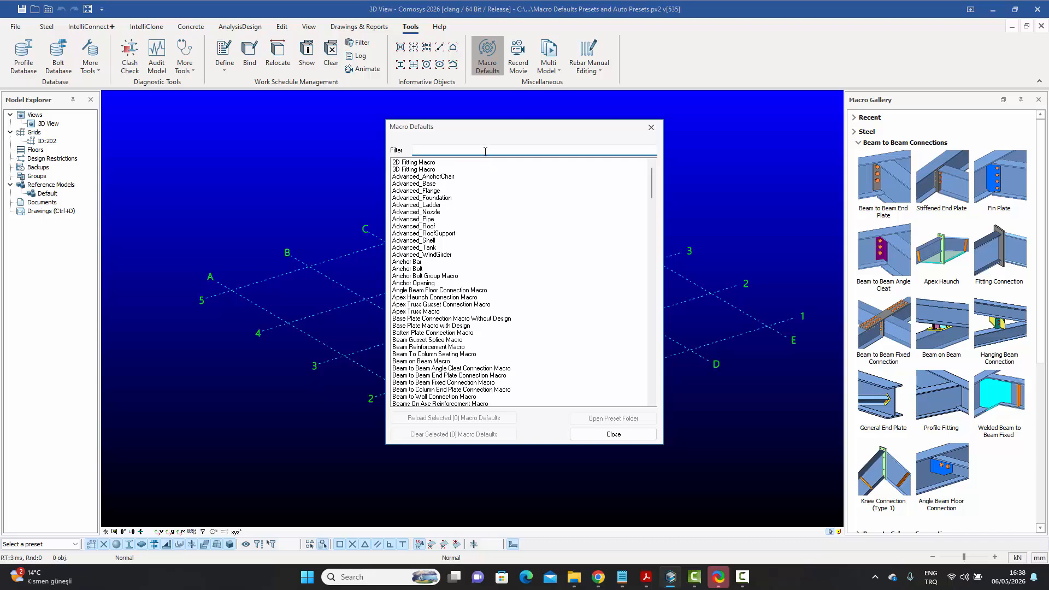
text(beam to be)
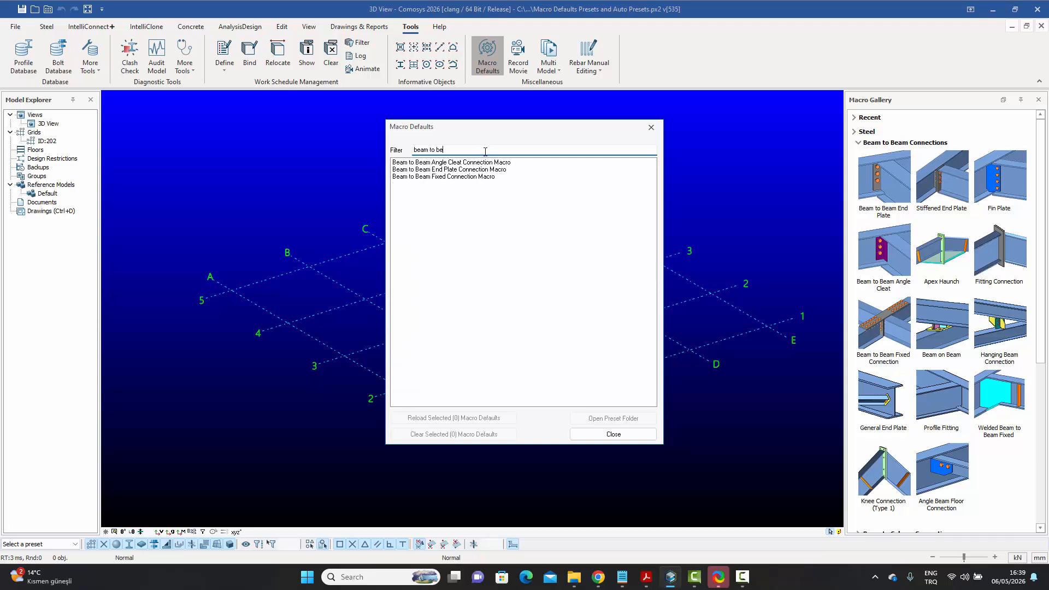
click(484, 170)
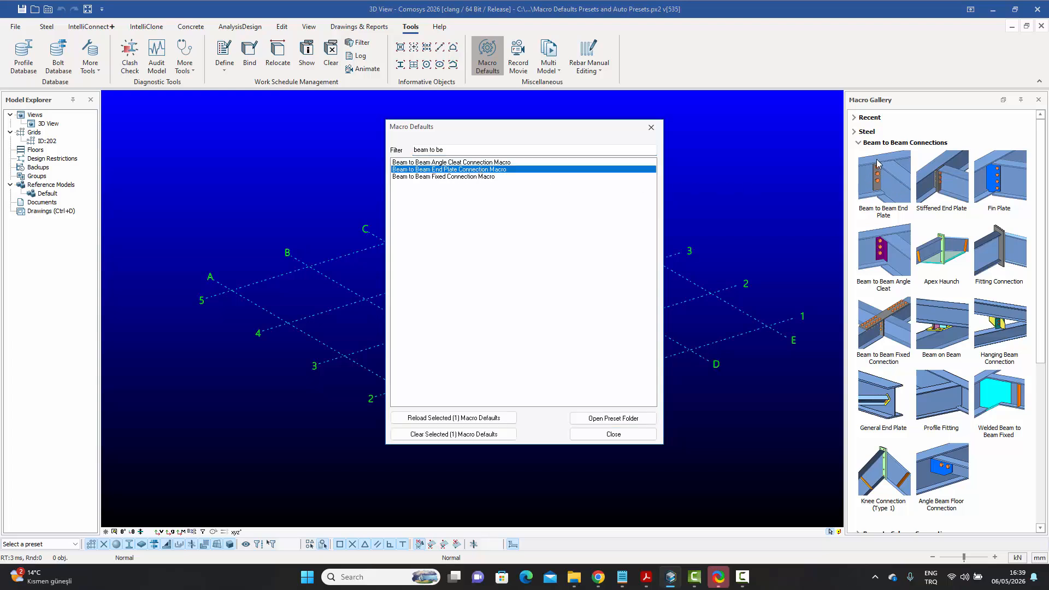
click(605, 418)
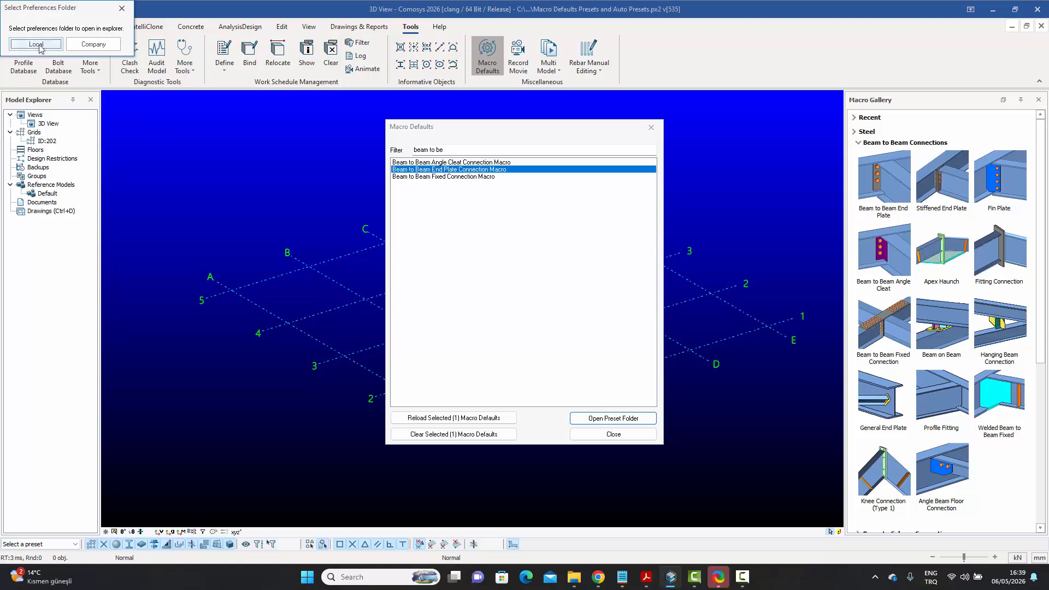
click(37, 45)
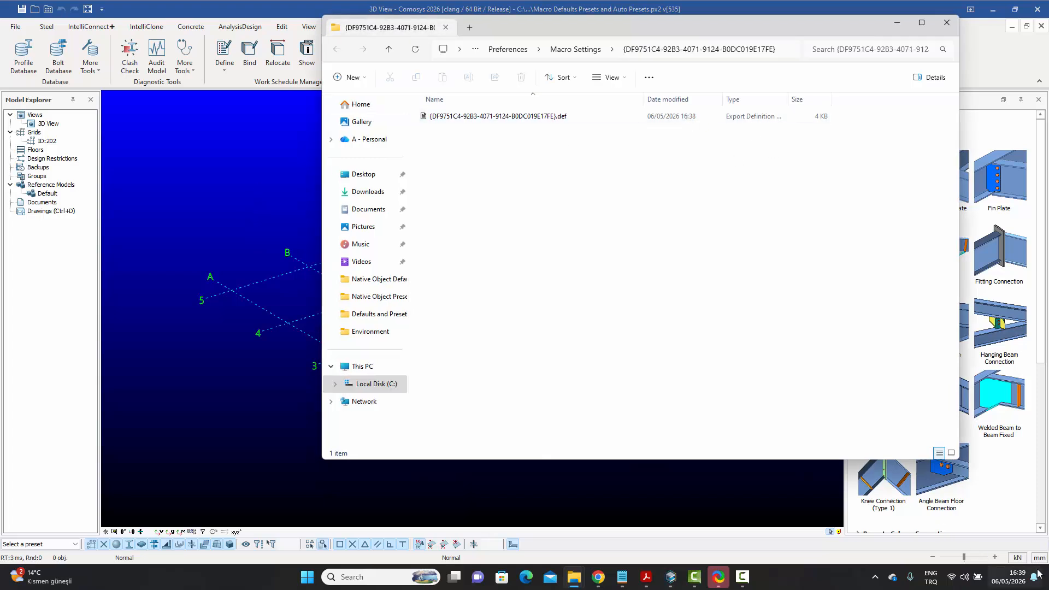
Copy the macro's .def defaults file from the local preset folder and close the folder
drag(573, 28, 480, 87)
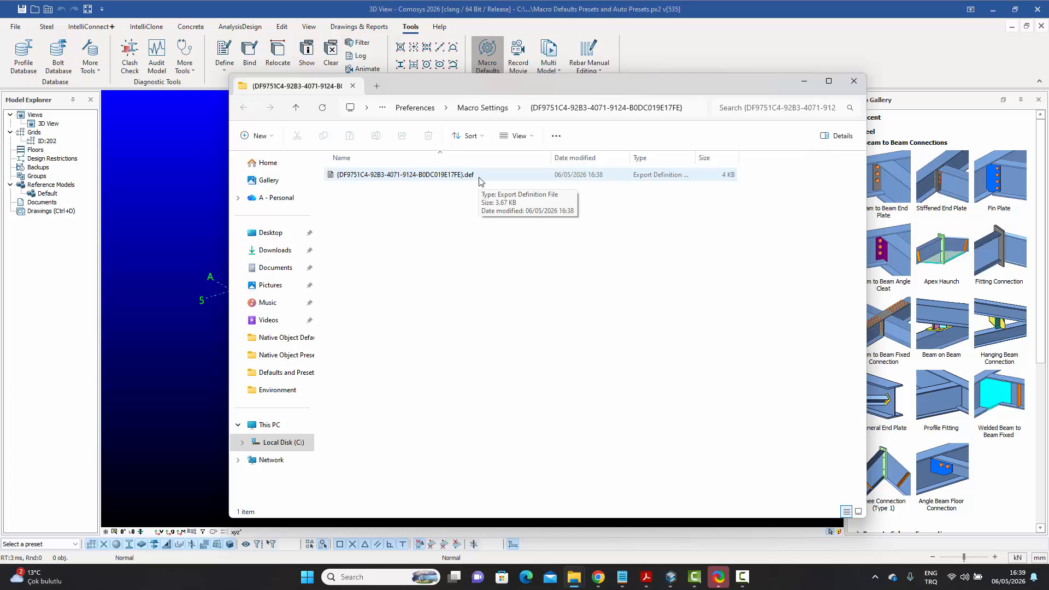
click(419, 176)
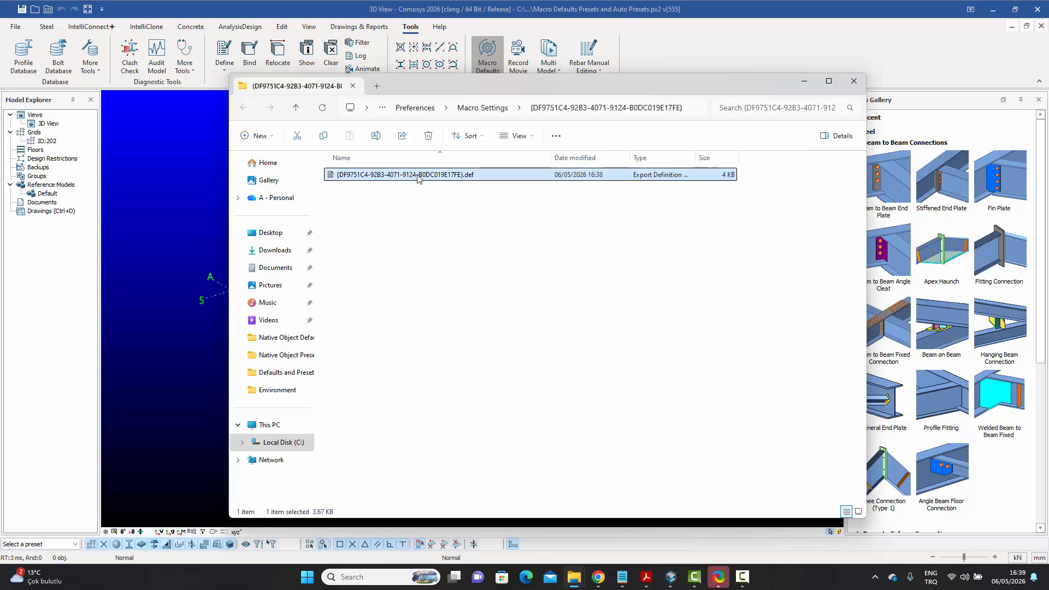
right_click(418, 178)
click(455, 189)
click(854, 82)
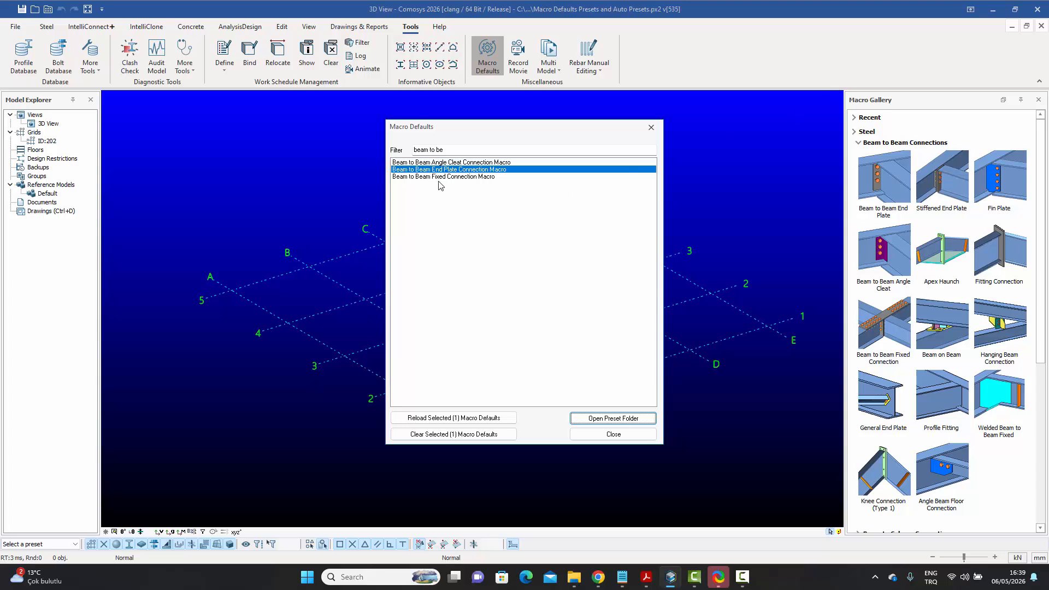
Paste the .def file into the macro's Company preset folder, replacing the existing file, and close the folder and Macro Defaults
click(611, 419)
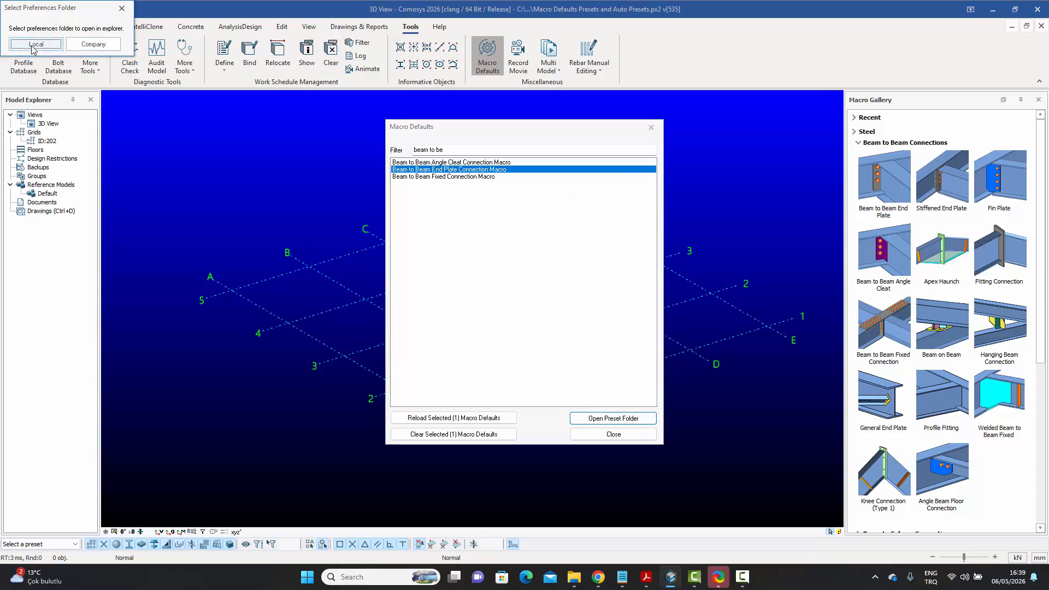
click(96, 46)
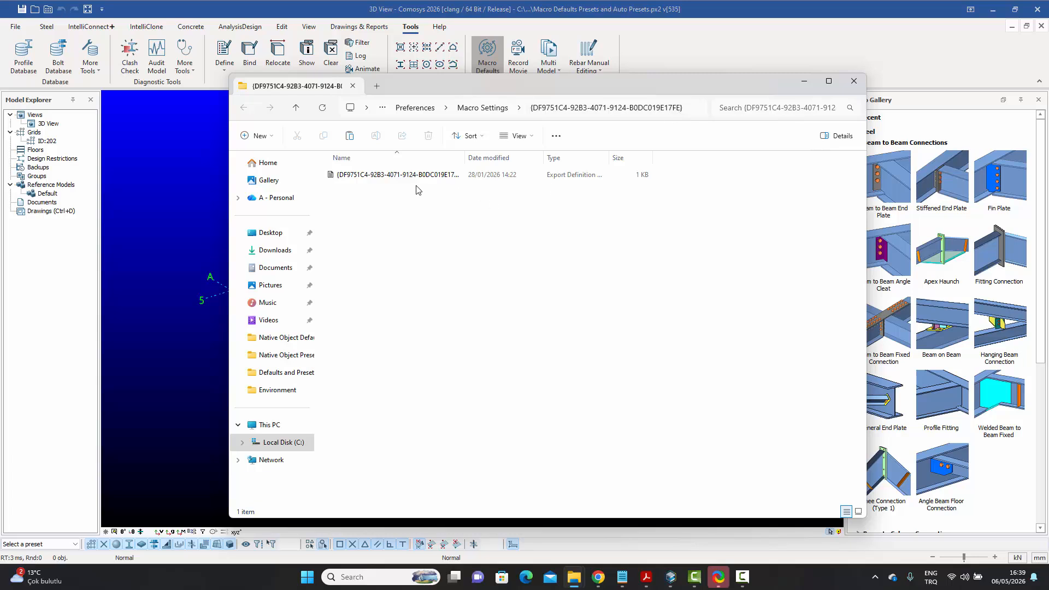
right_click(431, 232)
click(444, 247)
click(462, 212)
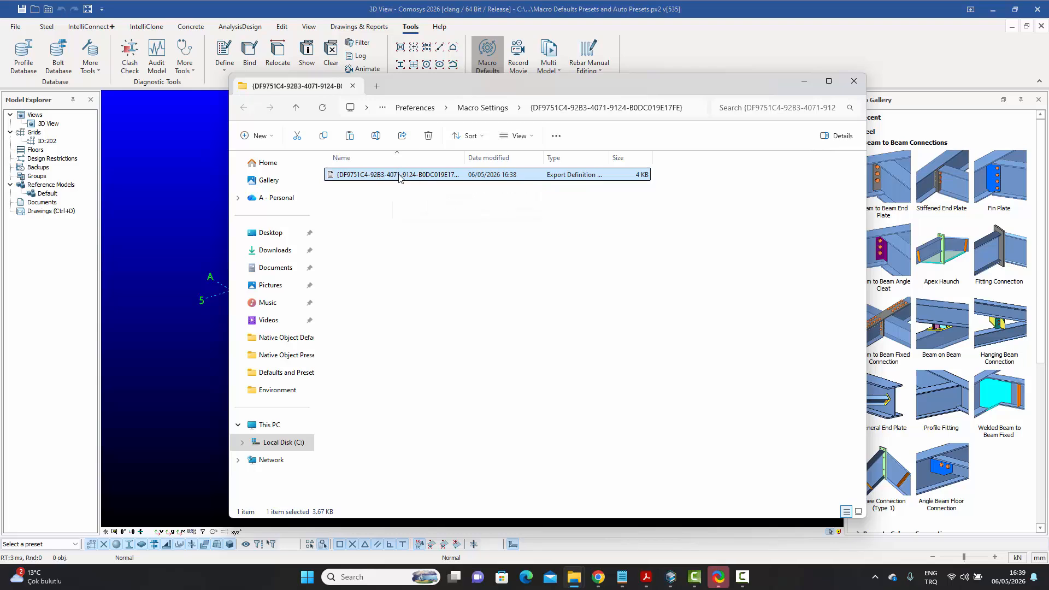
click(855, 81)
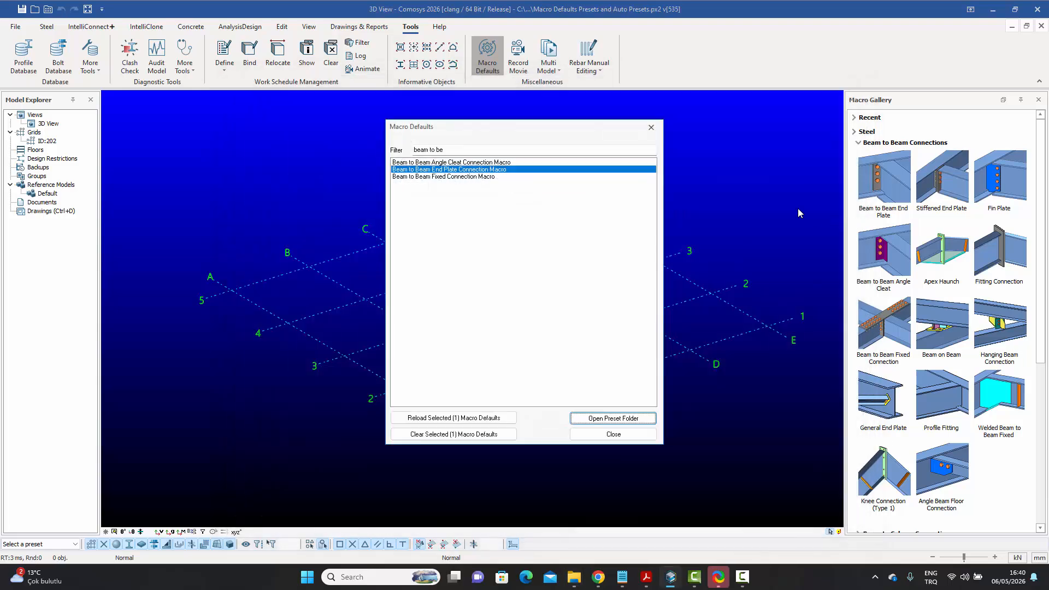
click(613, 435)
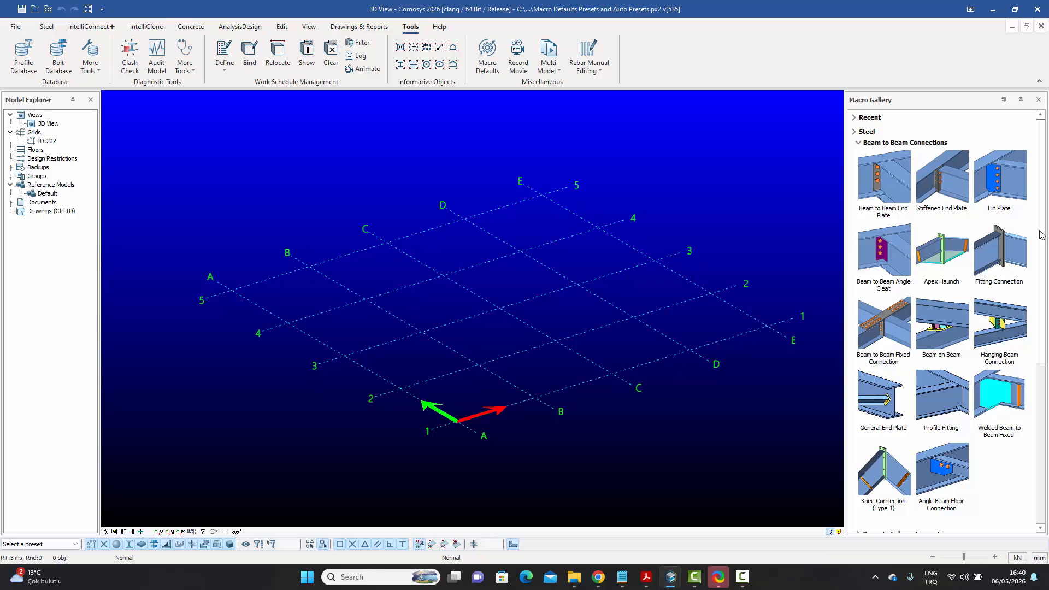
Browse the Bracing Connections and Splice Connections macros in the Macro Gallery
scroll(892, 298, down, 5)
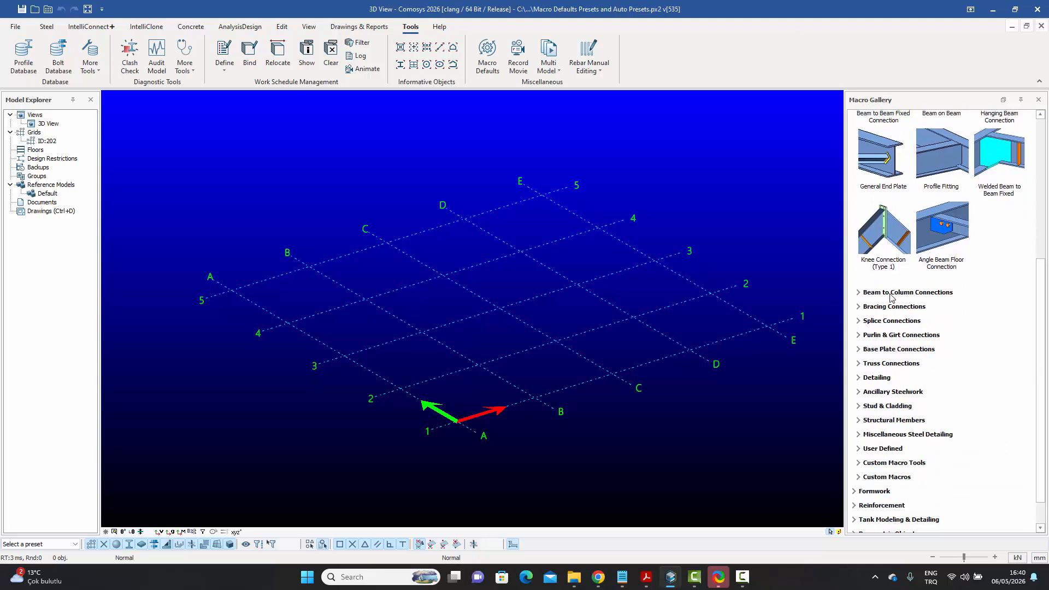
click(884, 307)
scroll(893, 361, down, 4)
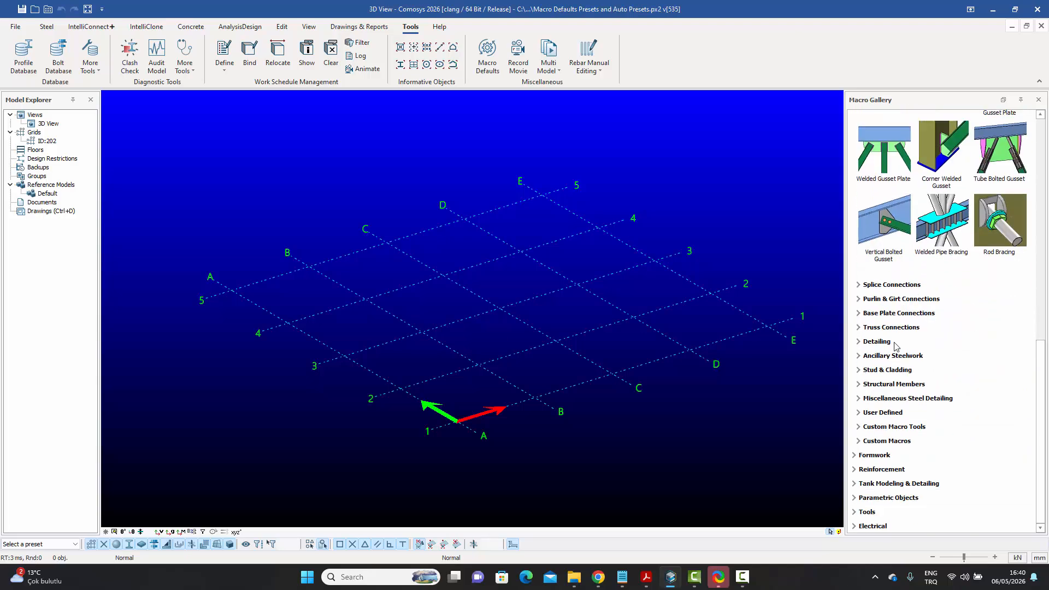
click(883, 285)
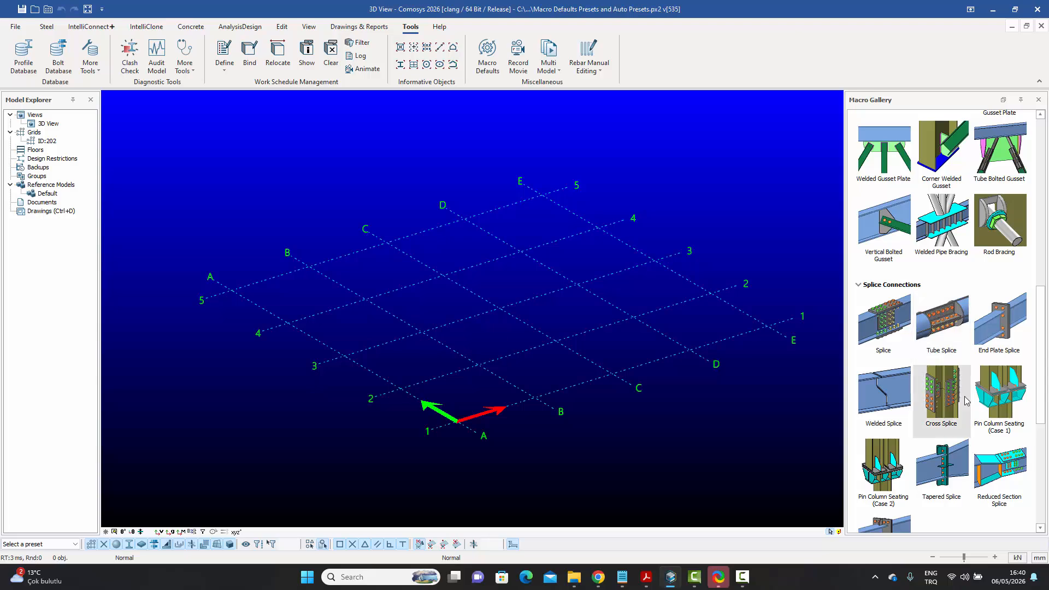
scroll(966, 400, down, 4)
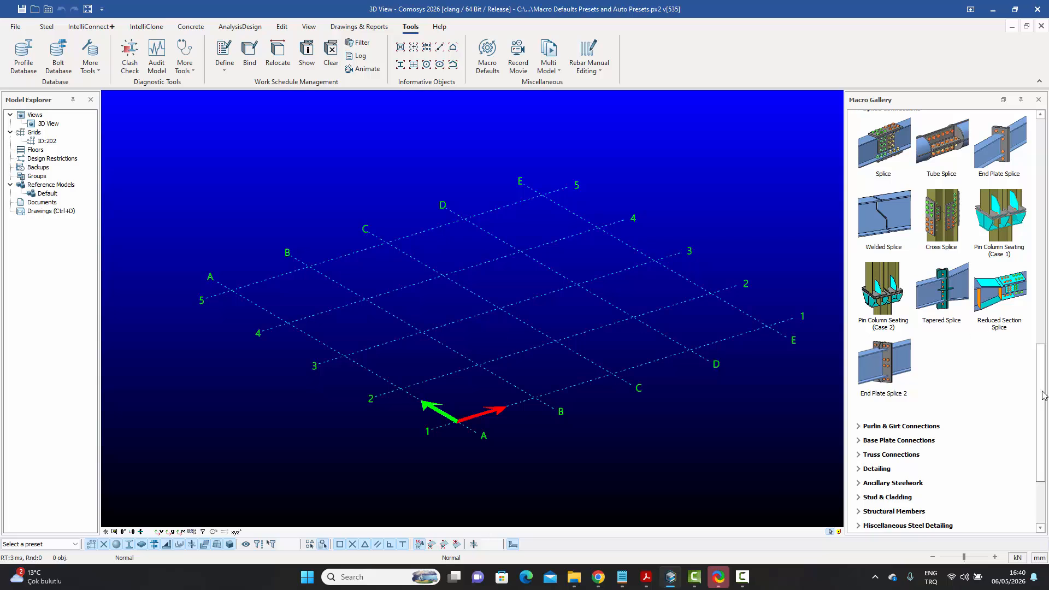
drag(1045, 396, 1045, 241)
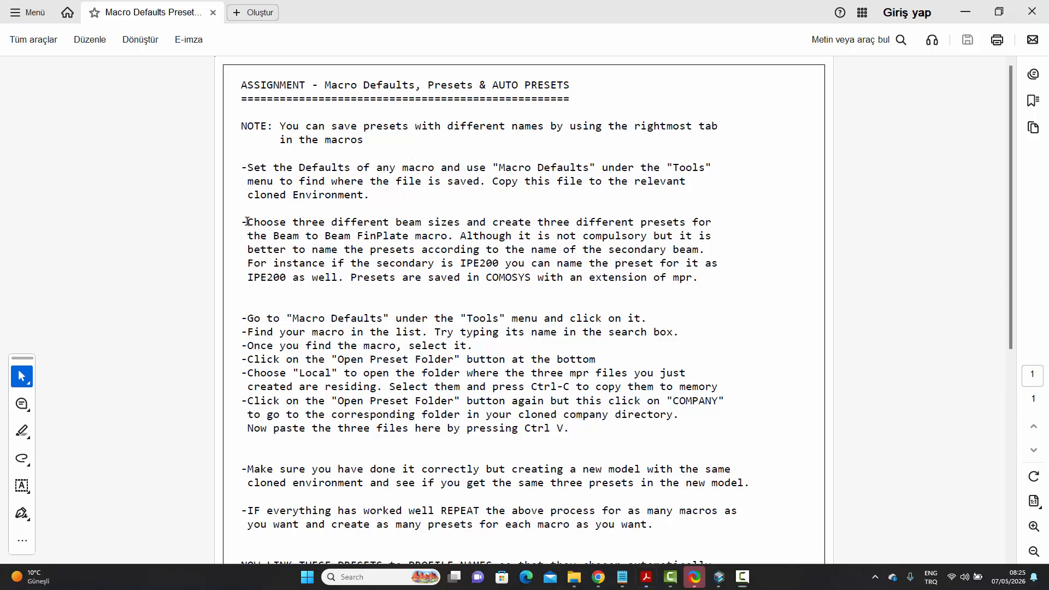
Mark the assignment paragraph on three Fin Plate presets, then switch to Comosys and check the profile names of the three secondary beams
drag(247, 223, 707, 281)
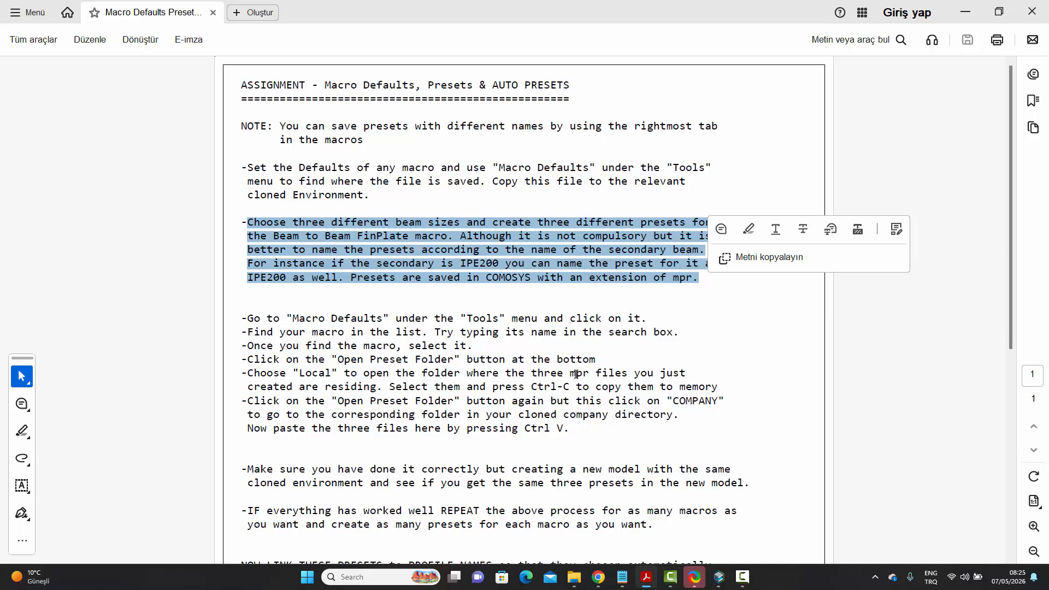
click(718, 578)
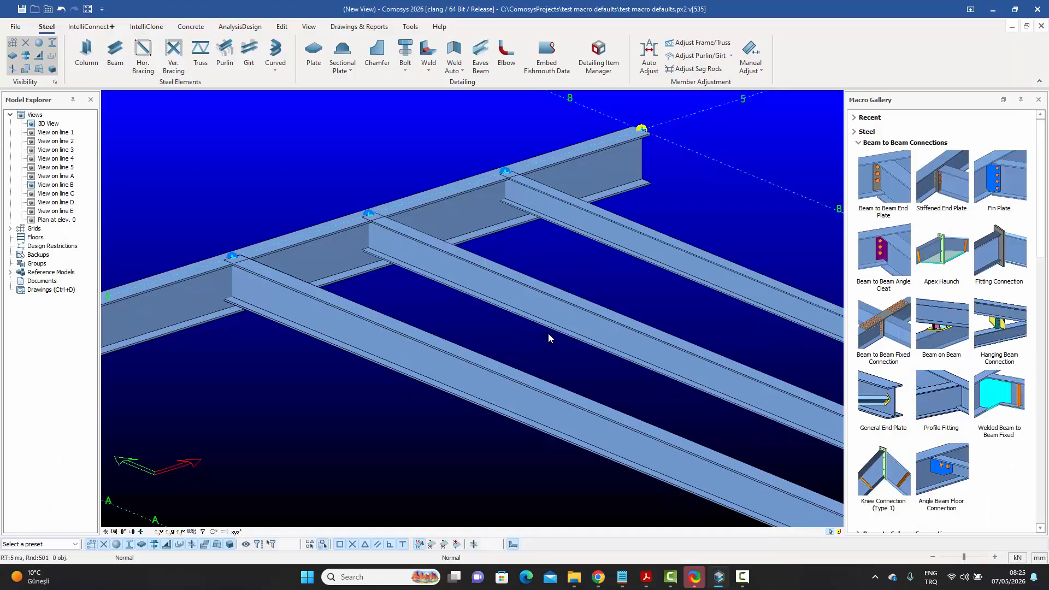
middle_drag(429, 277, 488, 286)
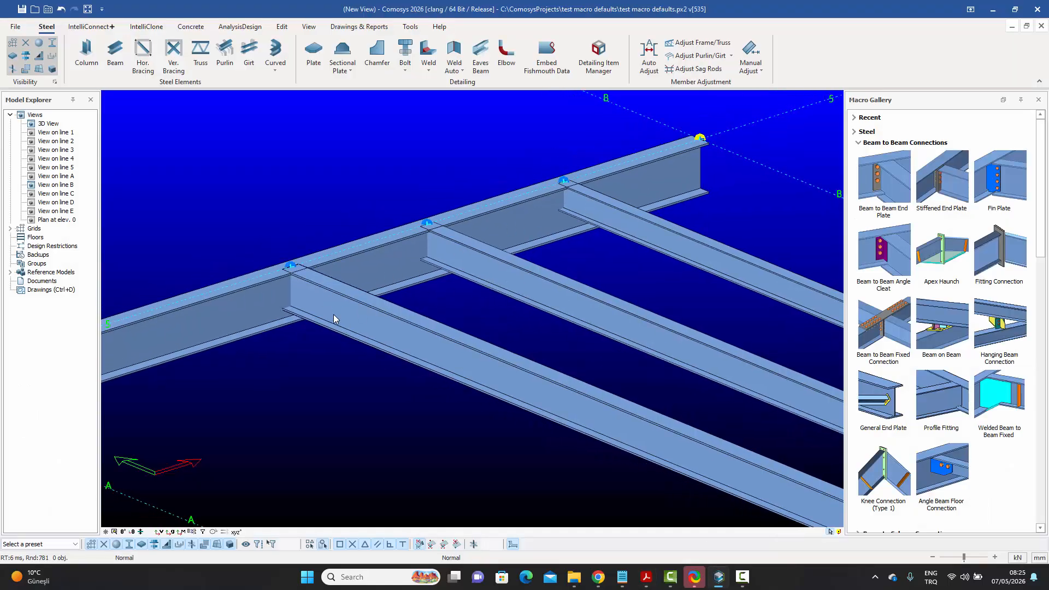
double_click(332, 330)
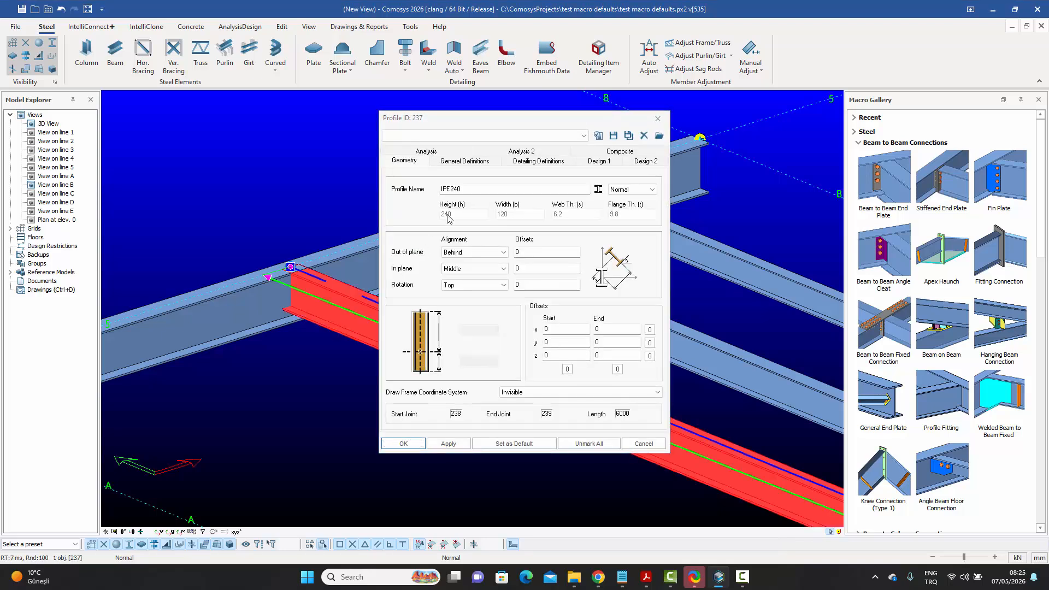
click(637, 444)
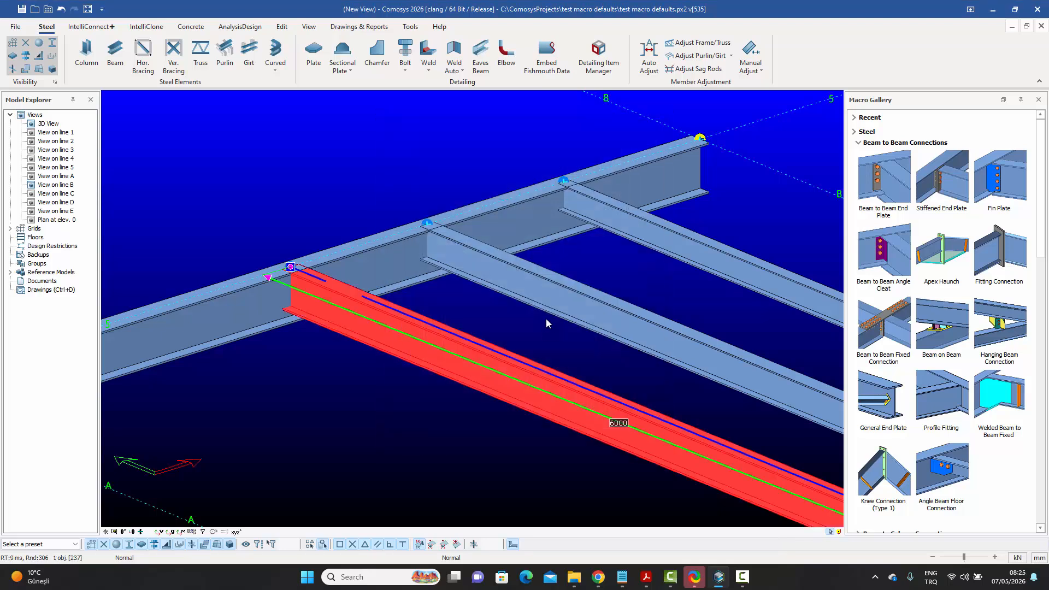
click(549, 316)
double_click(550, 316)
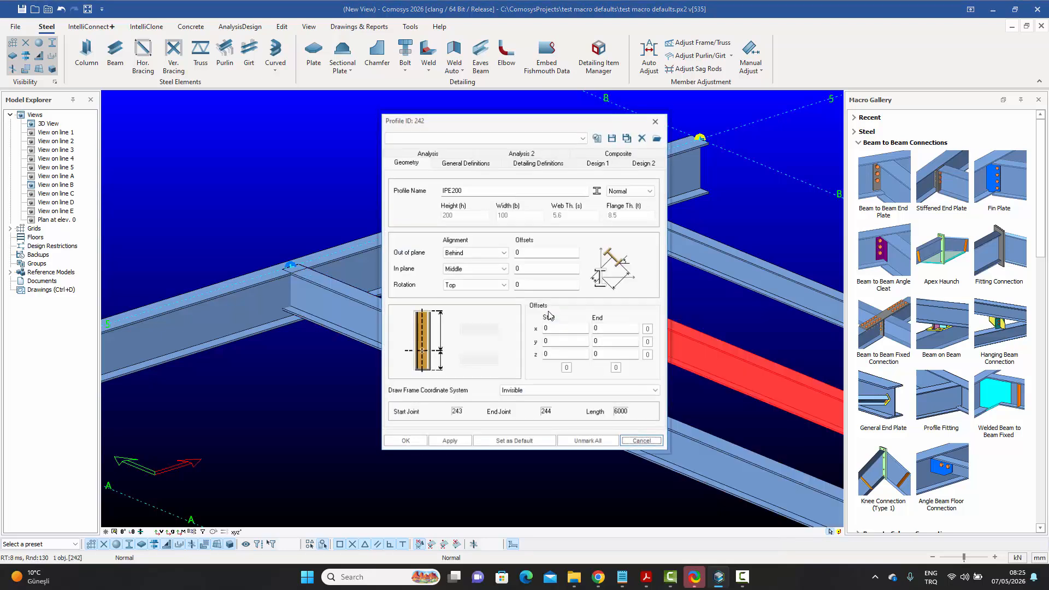
click(644, 444)
double_click(687, 266)
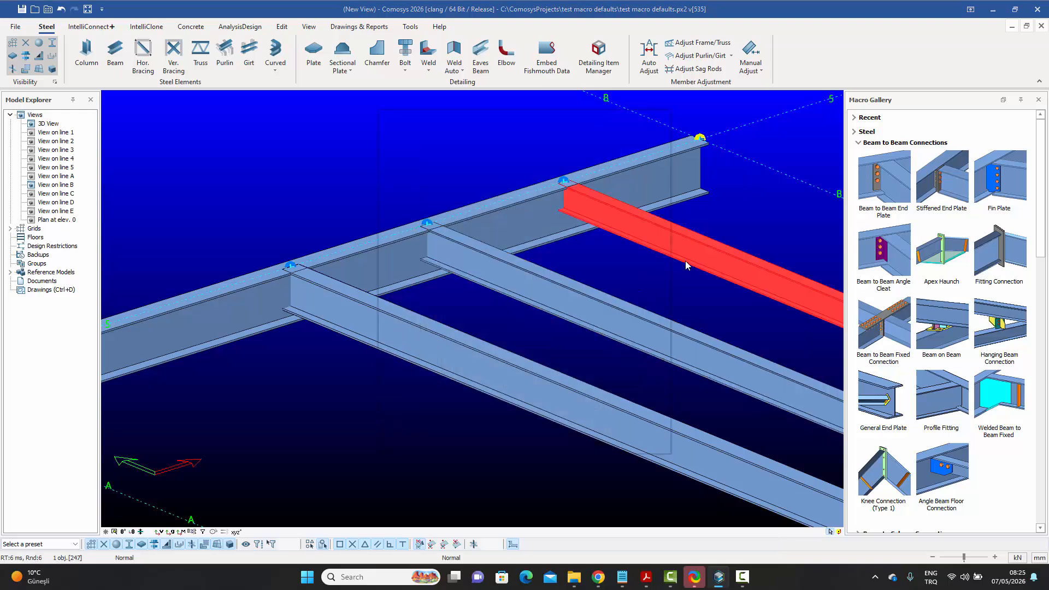
click(643, 444)
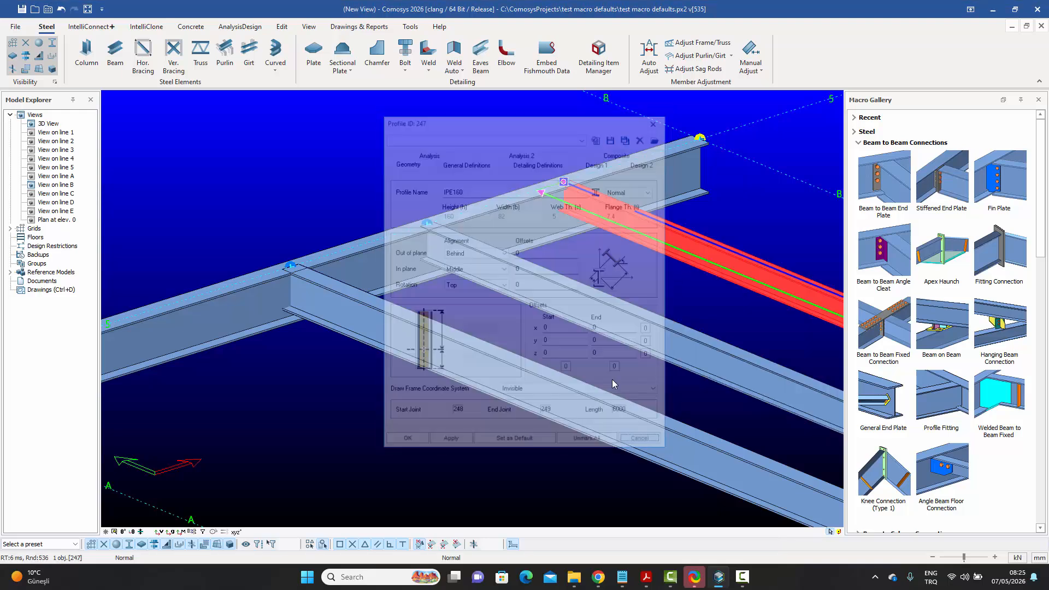
click(599, 356)
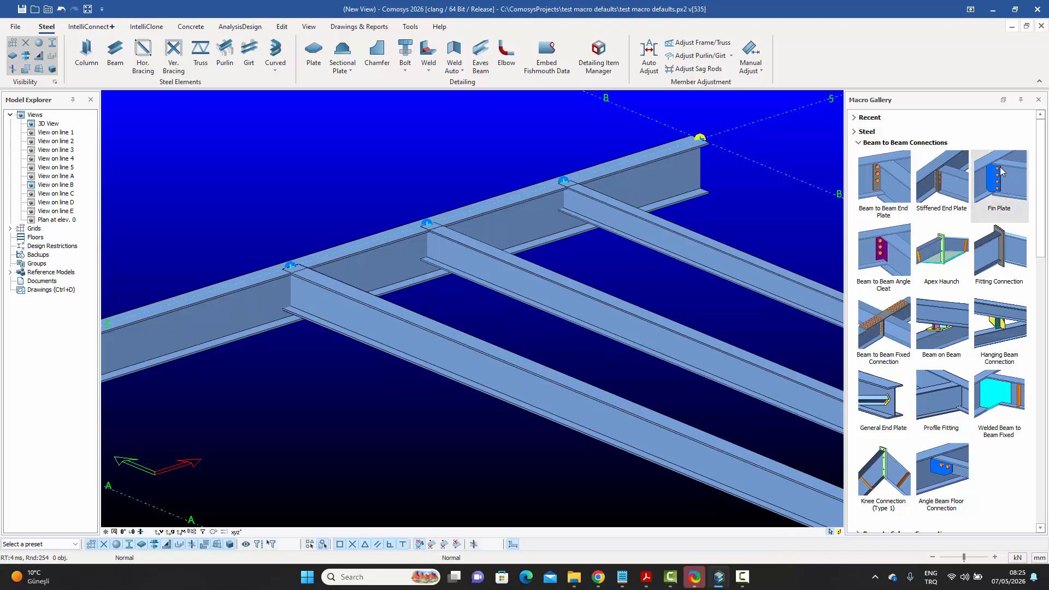
Insert a Fin Plate connection between the main beam and the nearest secondary beam, without stiffeners
click(986, 182)
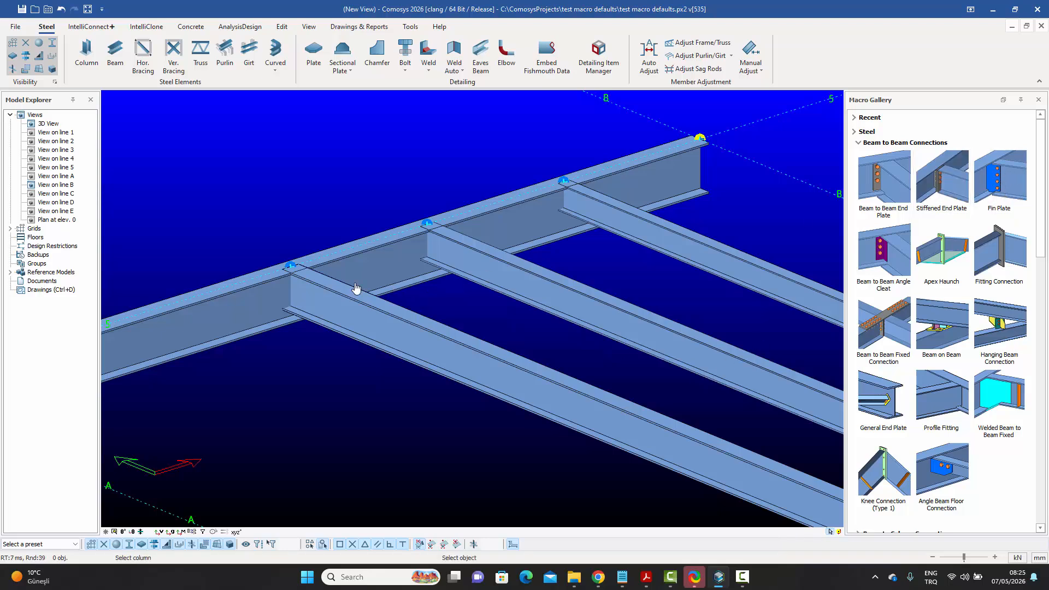
click(252, 302)
click(349, 328)
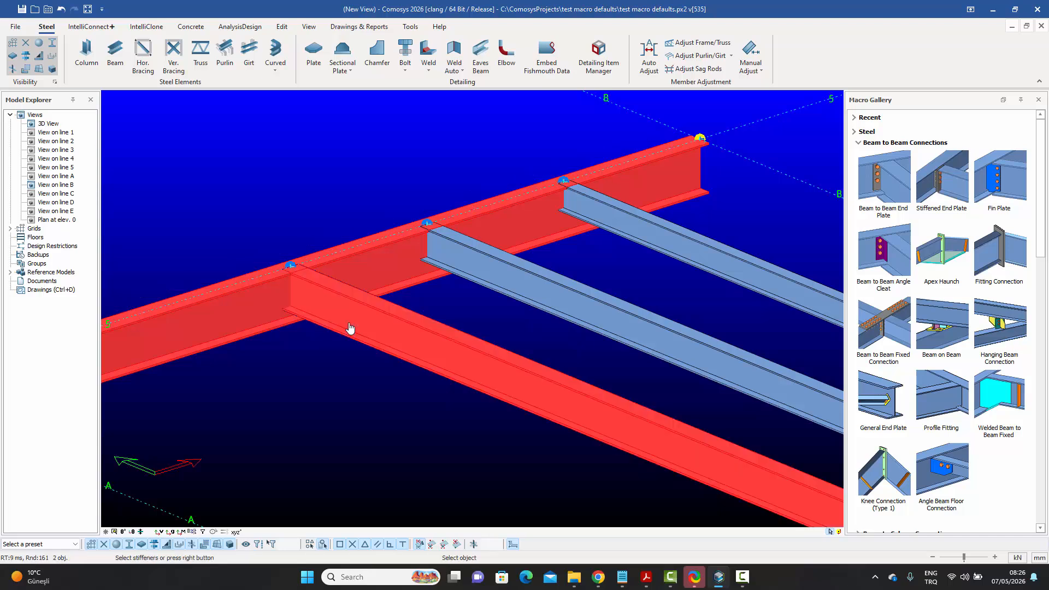
right_click(350, 328)
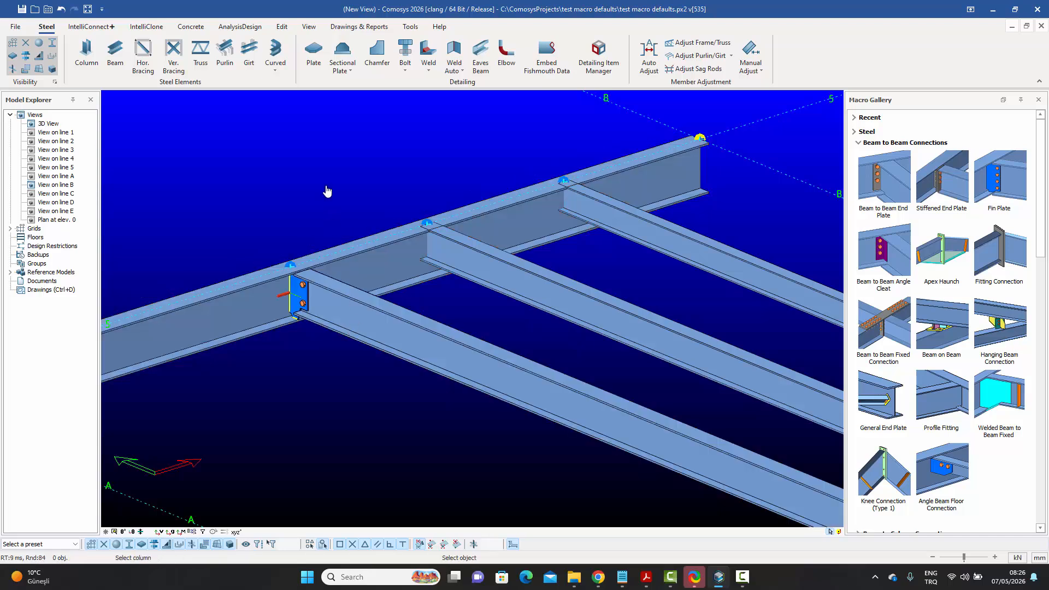
right_click(327, 190)
right_click(318, 192)
Set the new fin plate's vertical bolt spacing to 2*55 and horizontal bolt spacing to 0, and apply
scroll(328, 189, up, 3)
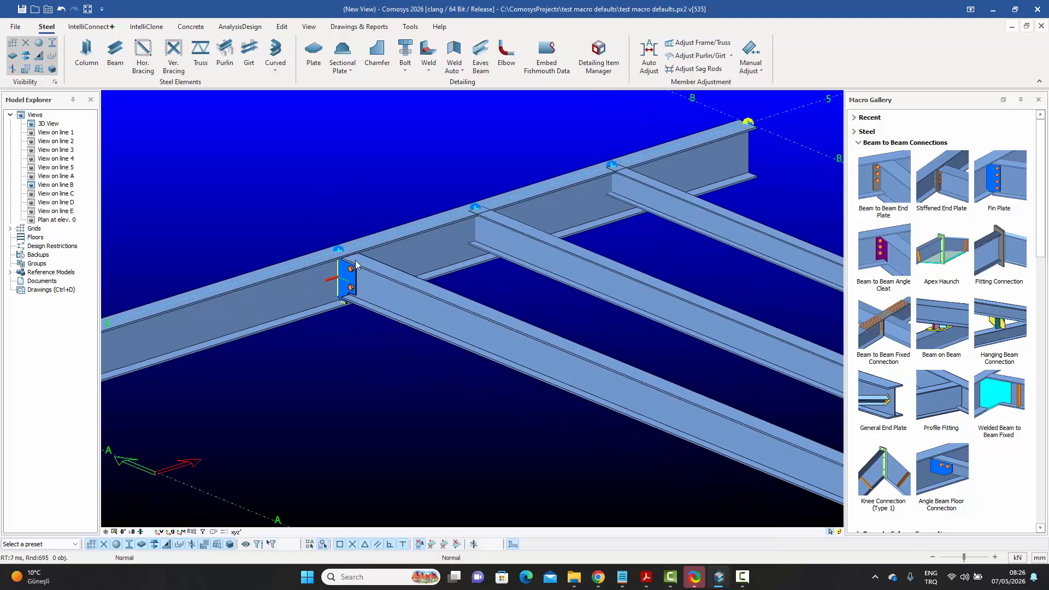
scroll(352, 281, up, 3)
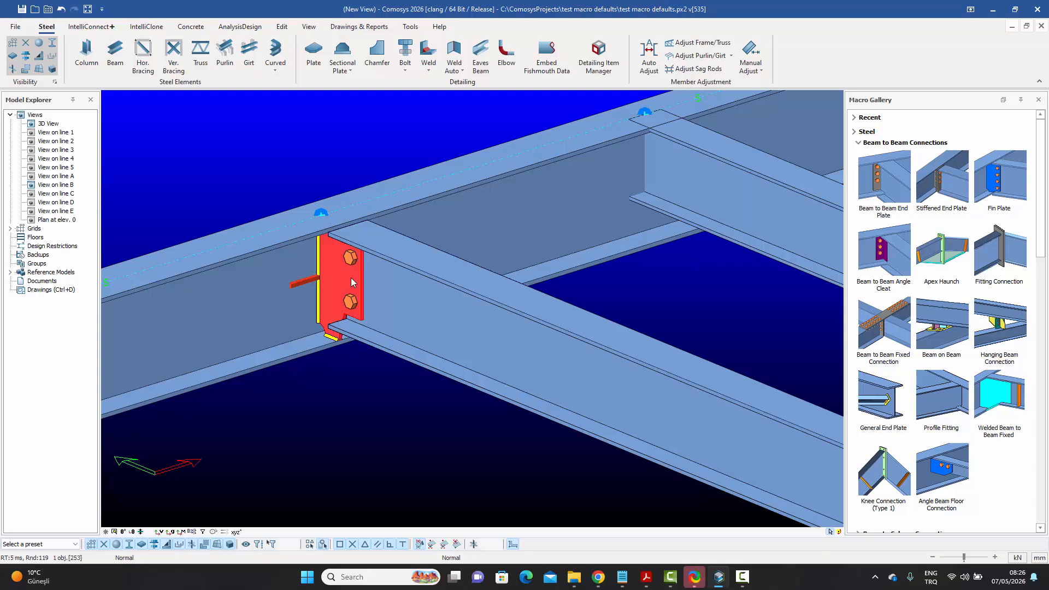
click(352, 282)
double_click(352, 281)
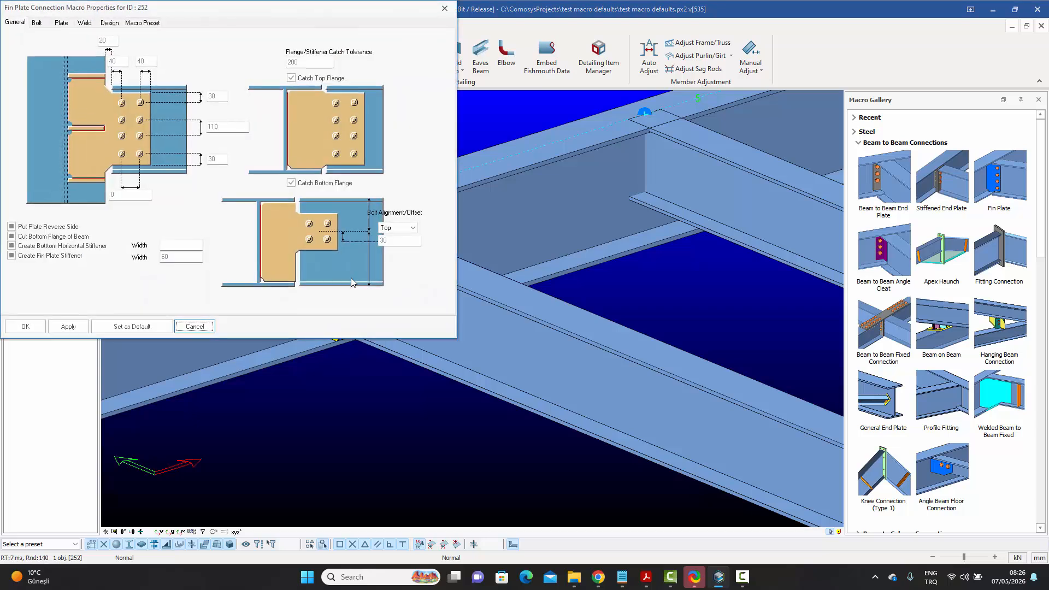
drag(207, 14, 661, 113)
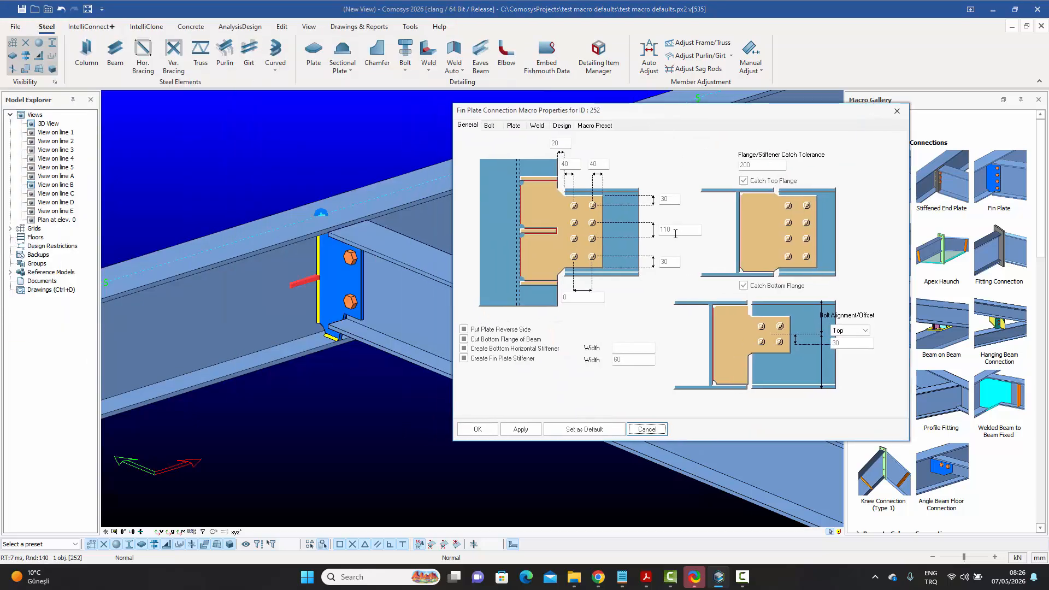
double_click(677, 230)
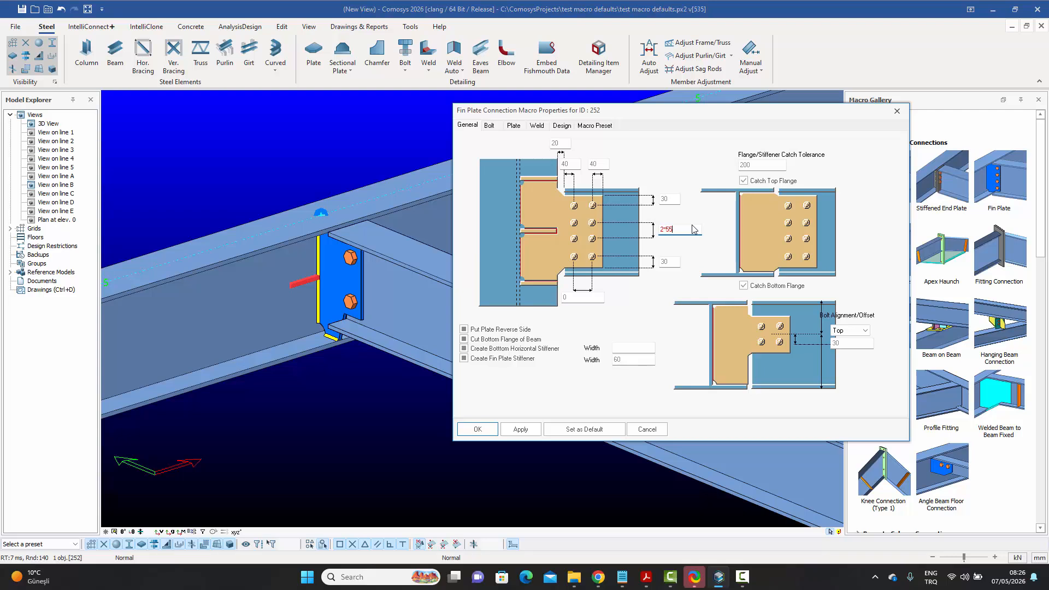
click(522, 429)
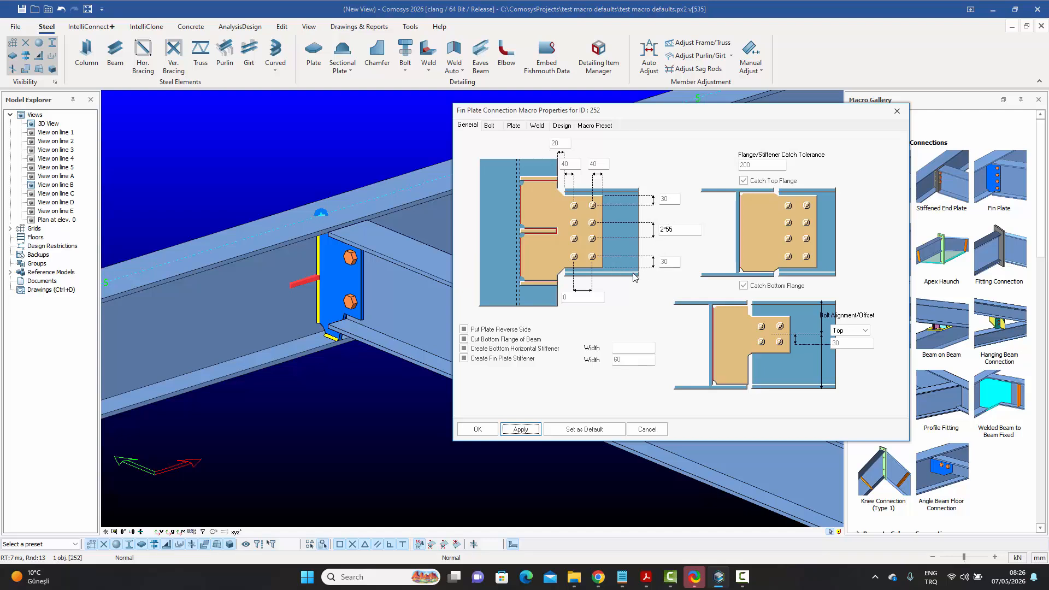
click(585, 301)
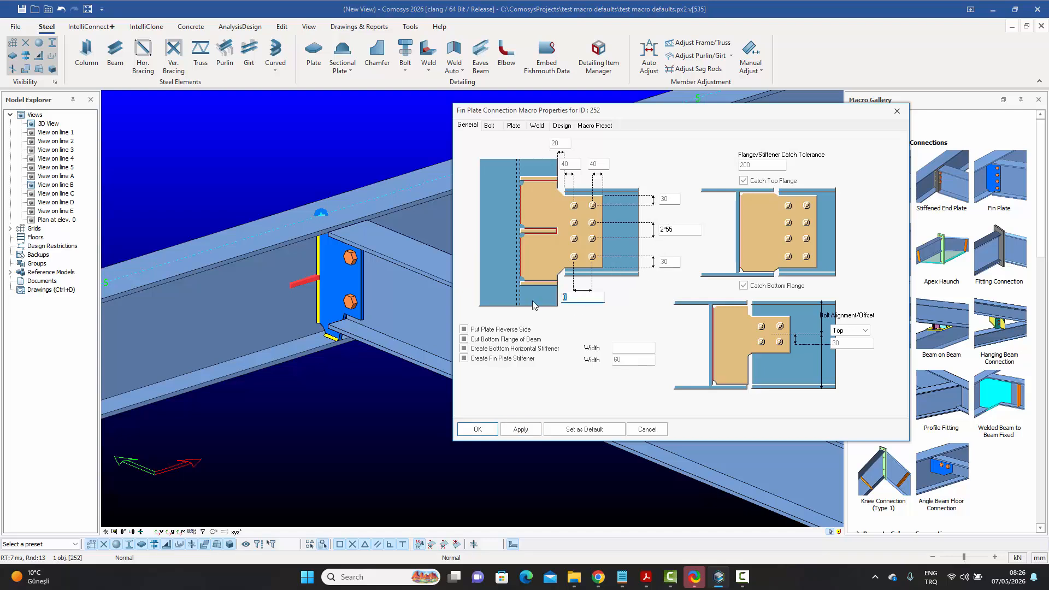
click(521, 429)
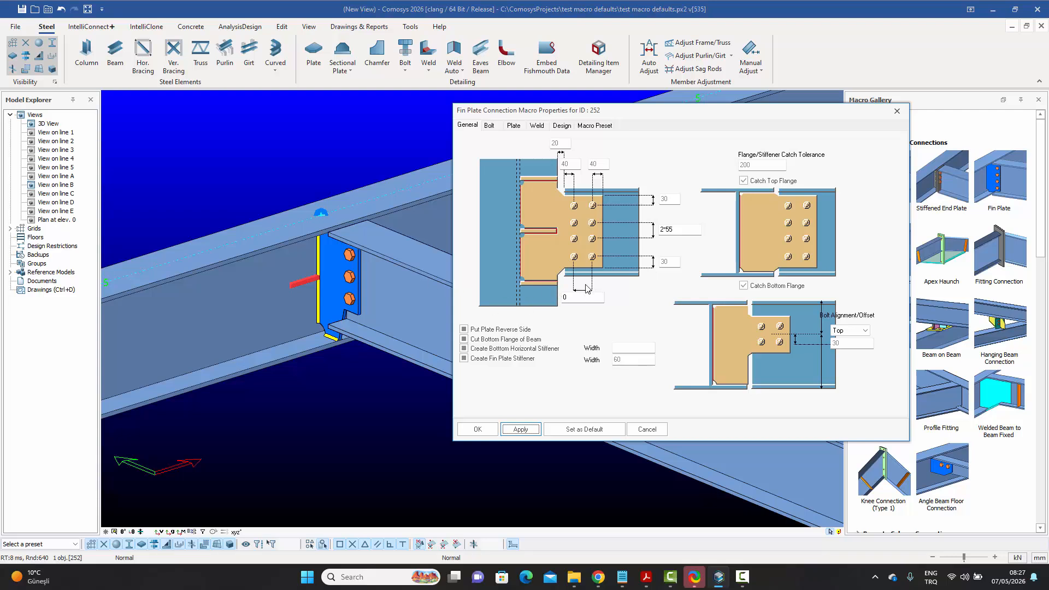
Look at the fin plate's bolt settings, then set the clearance between main beam flange and secondary beam to 10 and apply
click(490, 127)
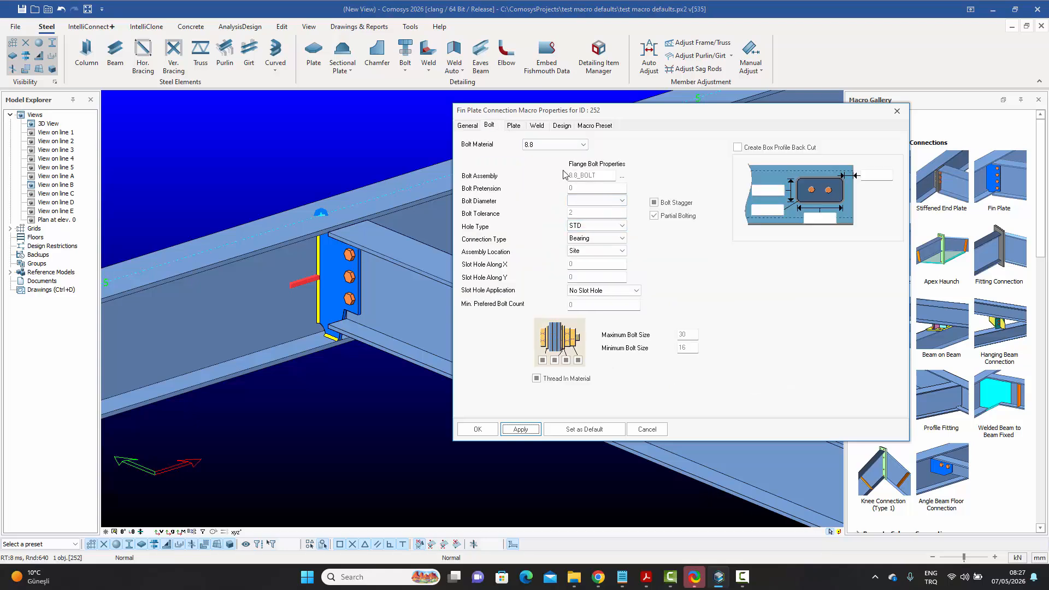
click(470, 127)
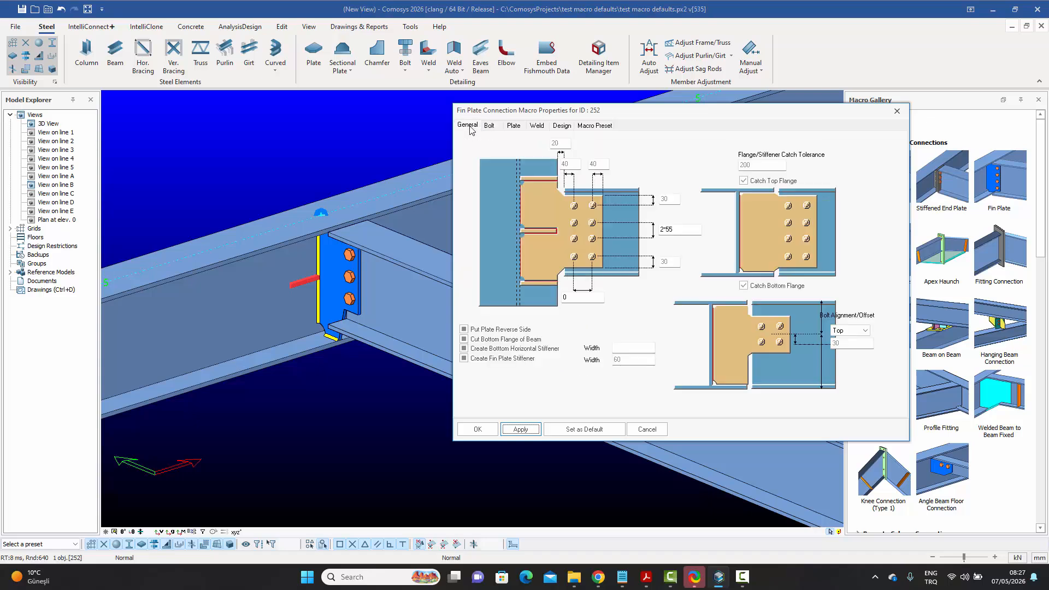
double_click(560, 144)
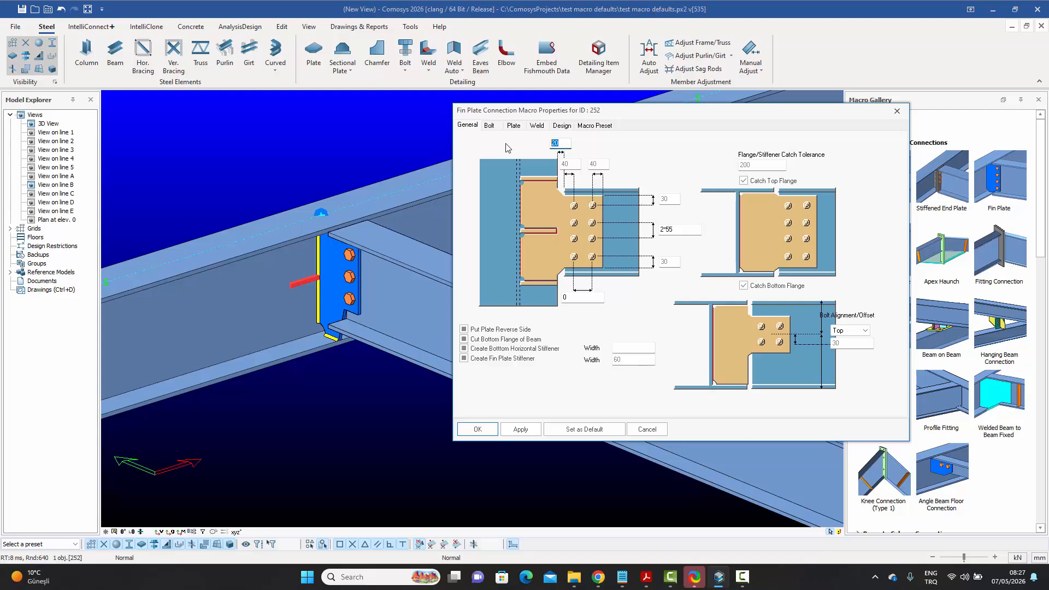
text(10)
click(521, 431)
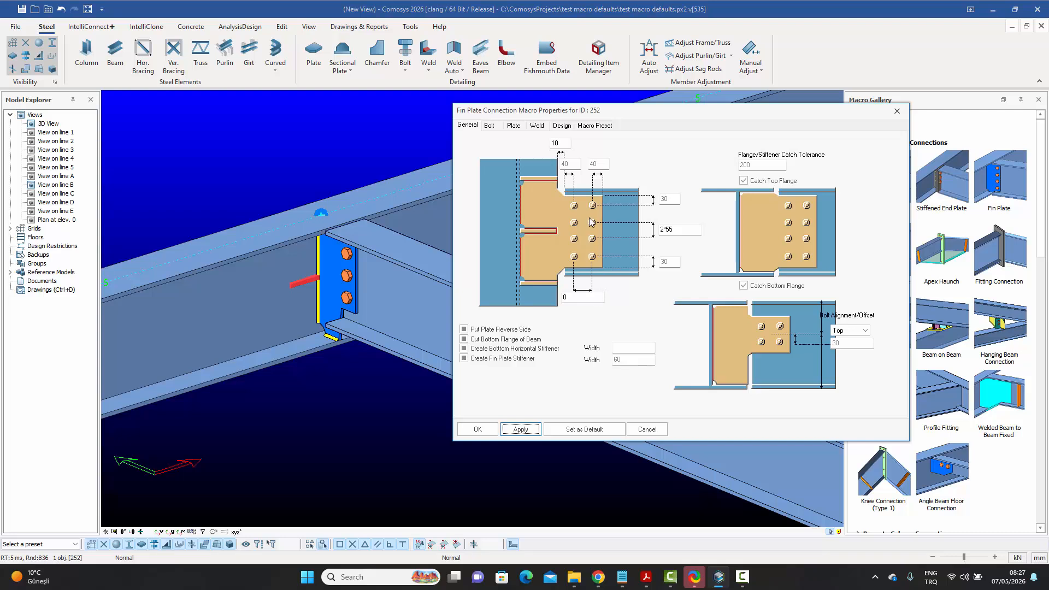
Set the fin plate thickness to 10, apply it and close the connection properties
click(514, 126)
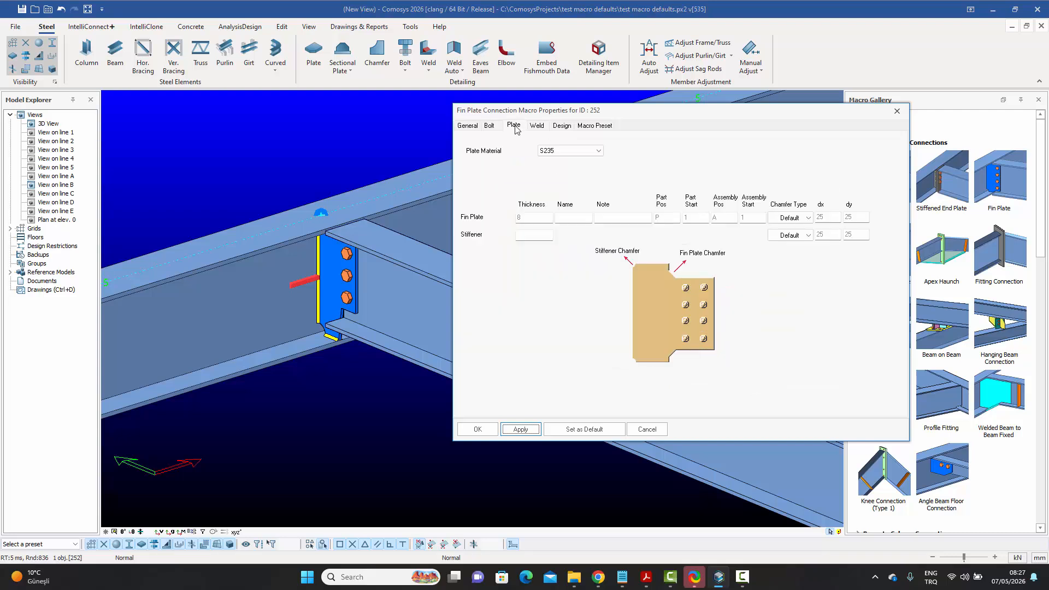
click(514, 217)
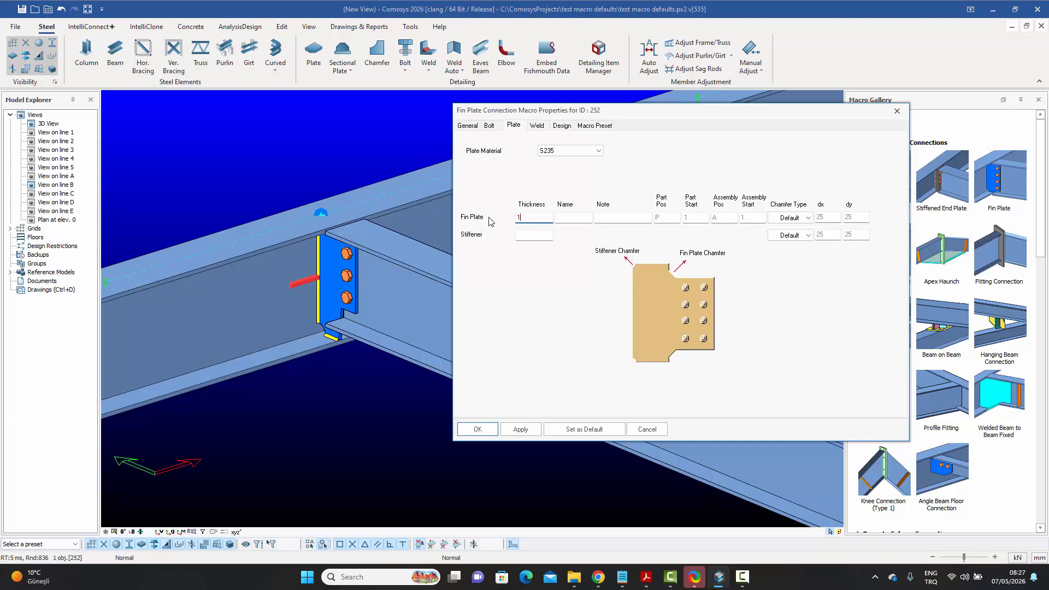
click(521, 430)
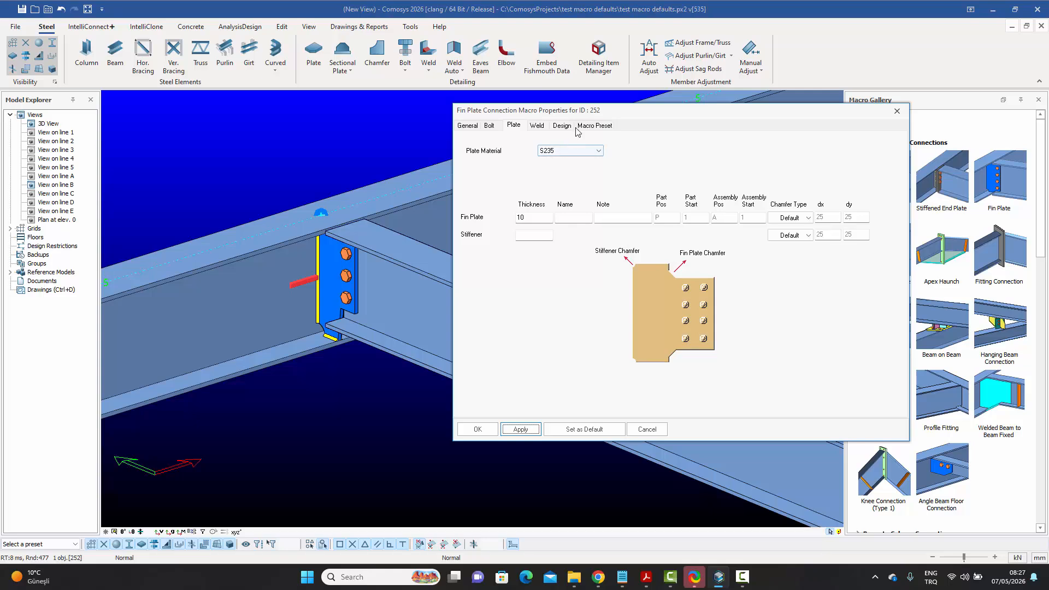
click(897, 111)
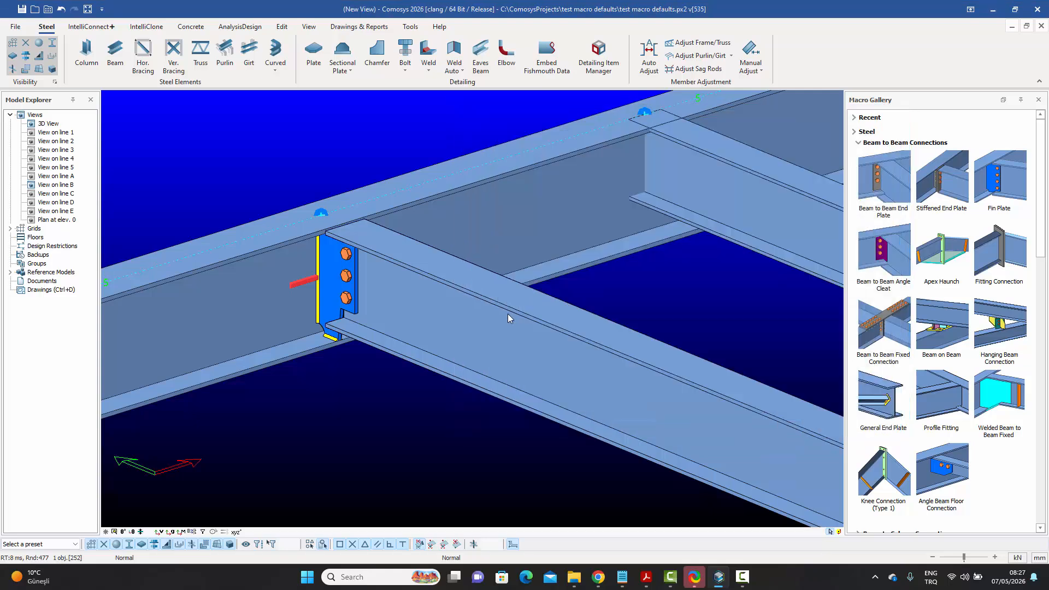
Check the connected secondary beam's profile name, save the fin plate settings as macro preset IPE240 and list the available presets
double_click(483, 336)
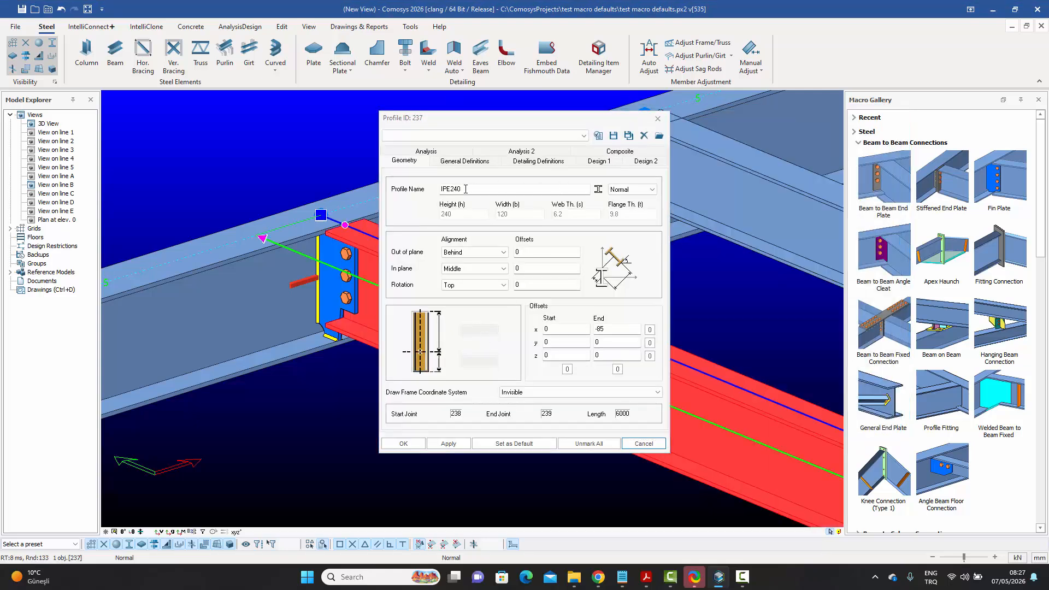
click(658, 119)
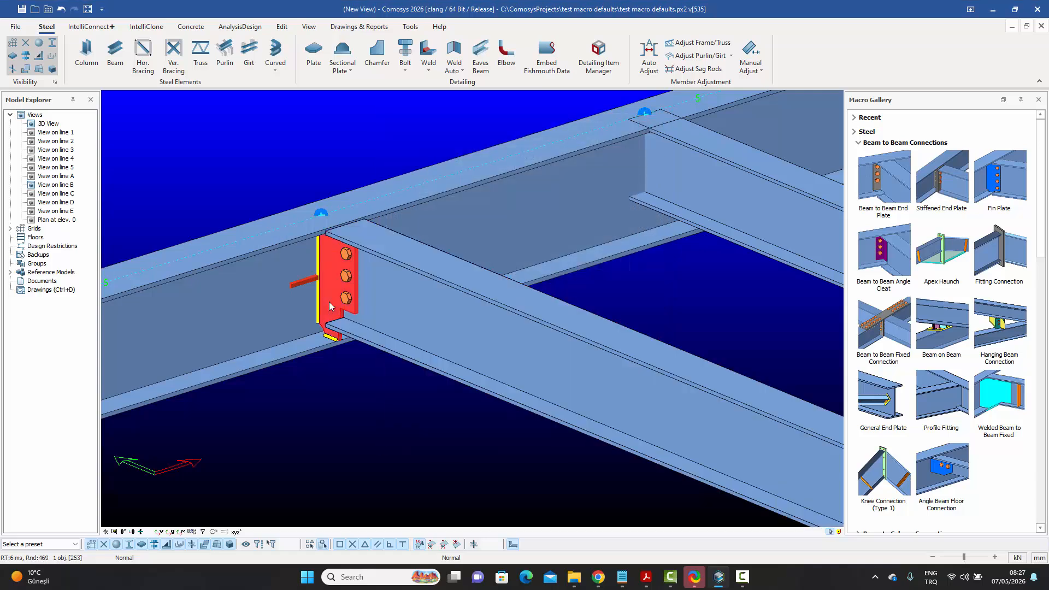
double_click(329, 302)
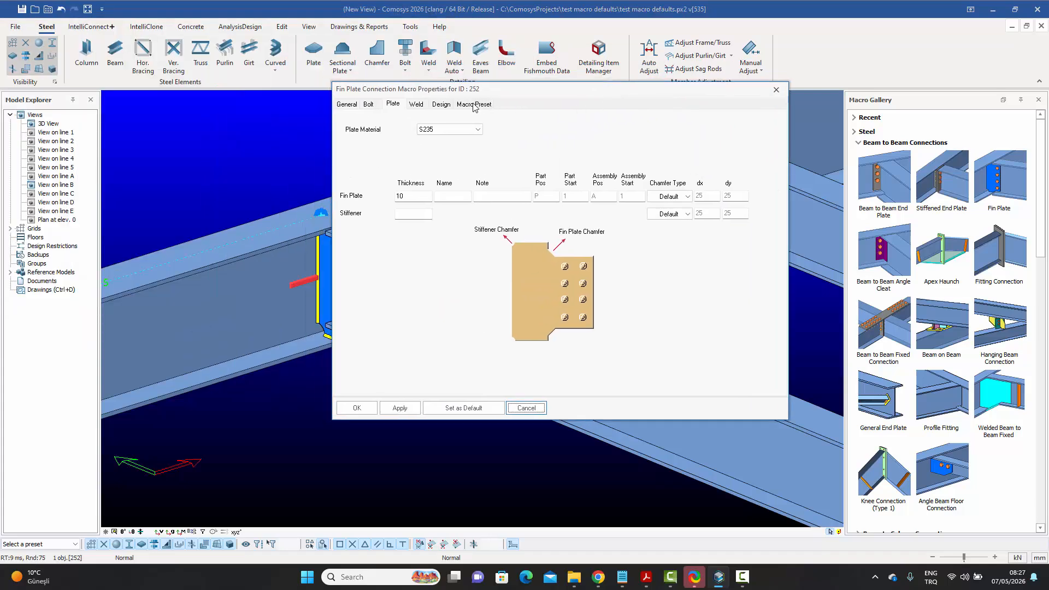
click(474, 105)
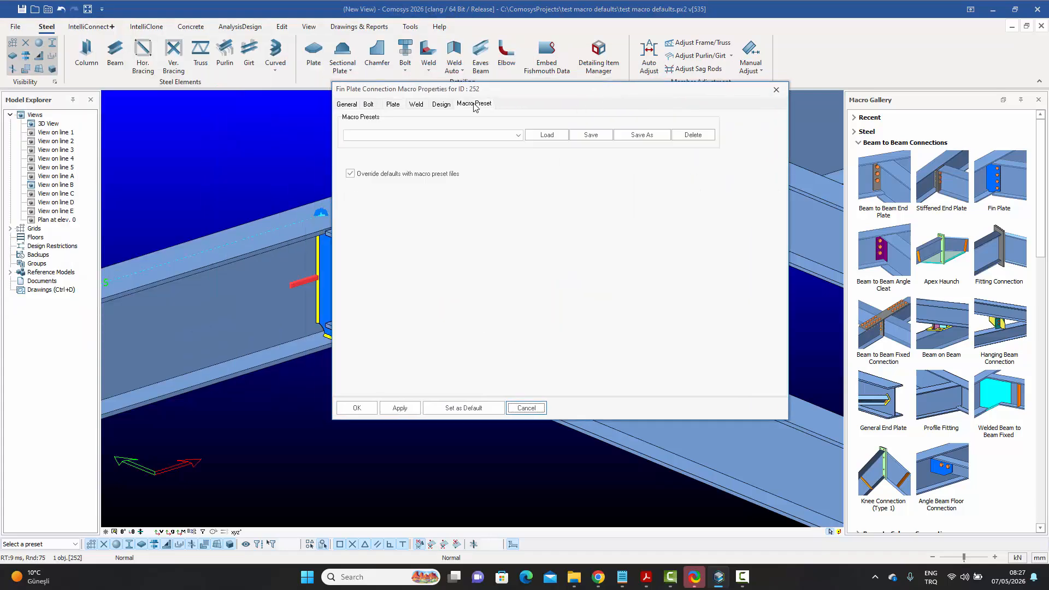
click(629, 136)
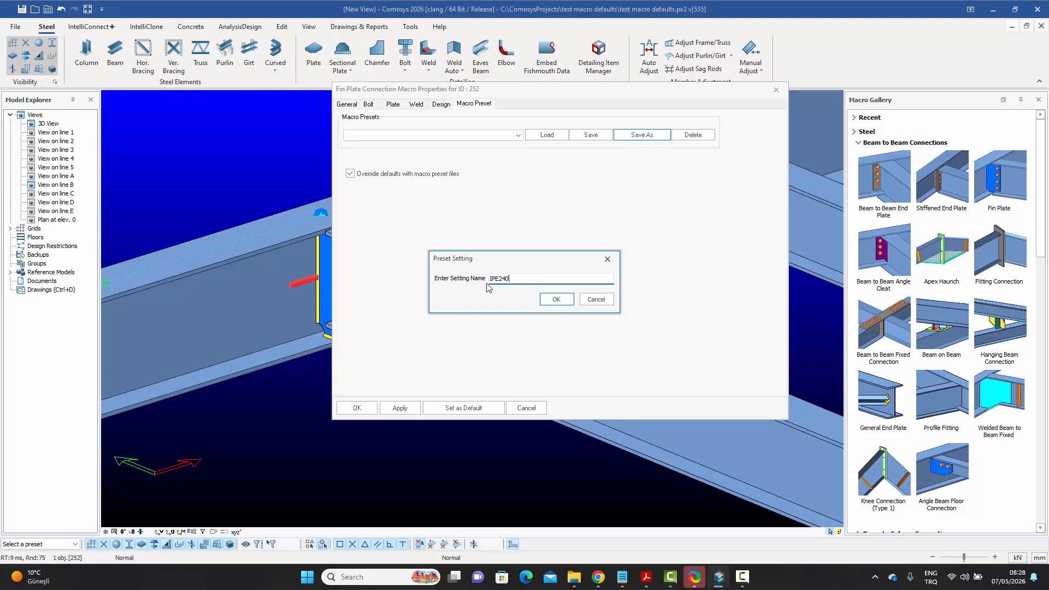
click(556, 300)
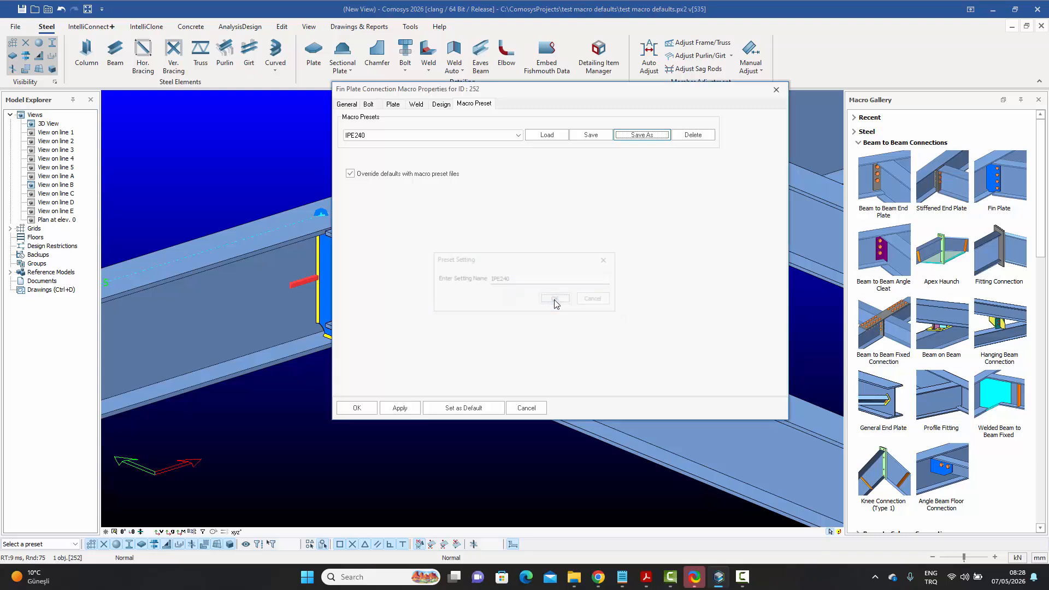
click(415, 135)
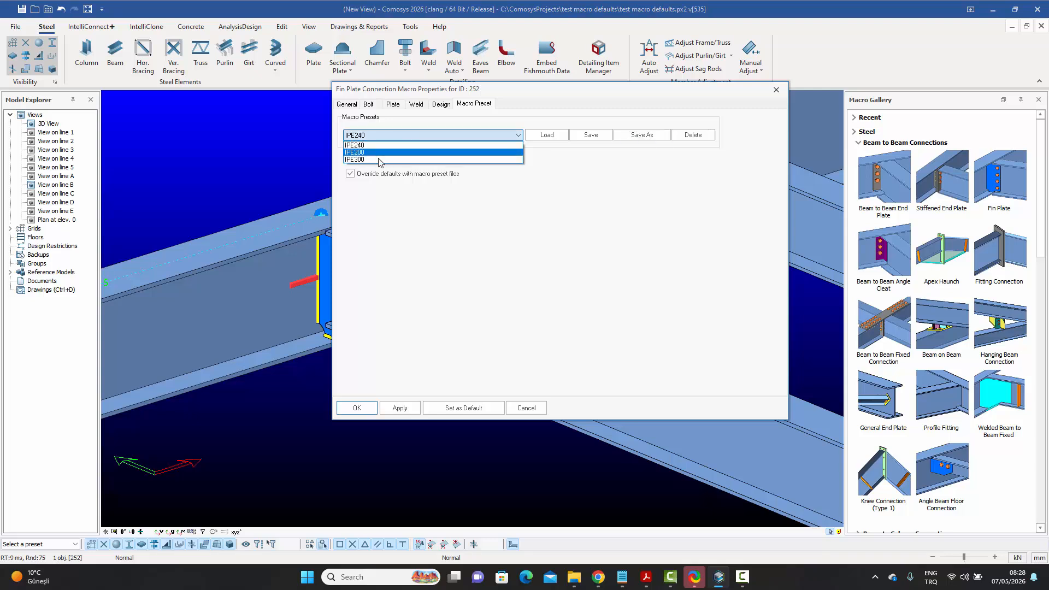
Close the fin plate properties and check the profile name of the next secondary beam along the main beam
click(527, 411)
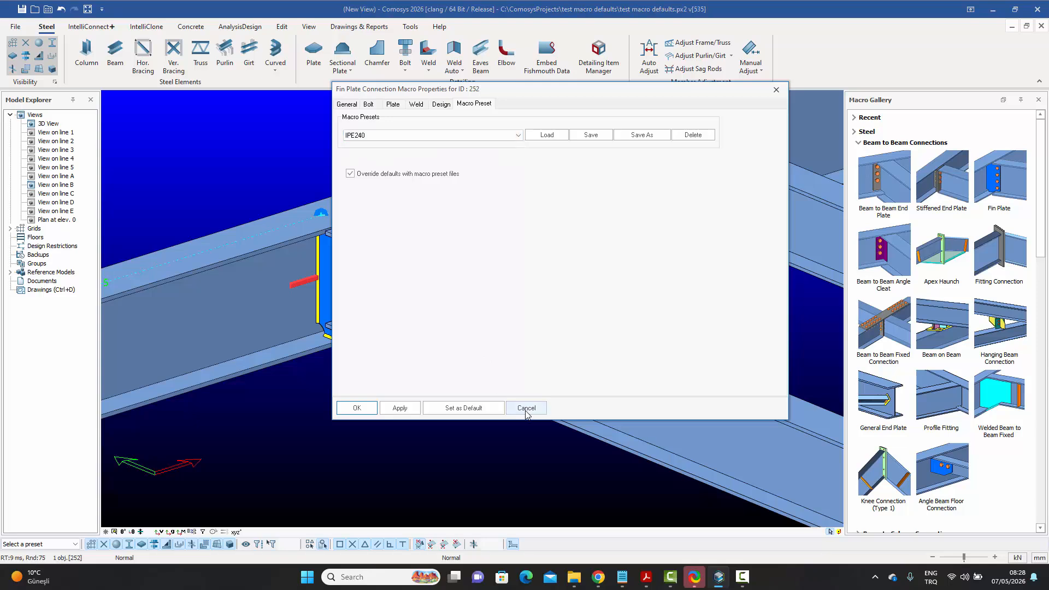
click(526, 408)
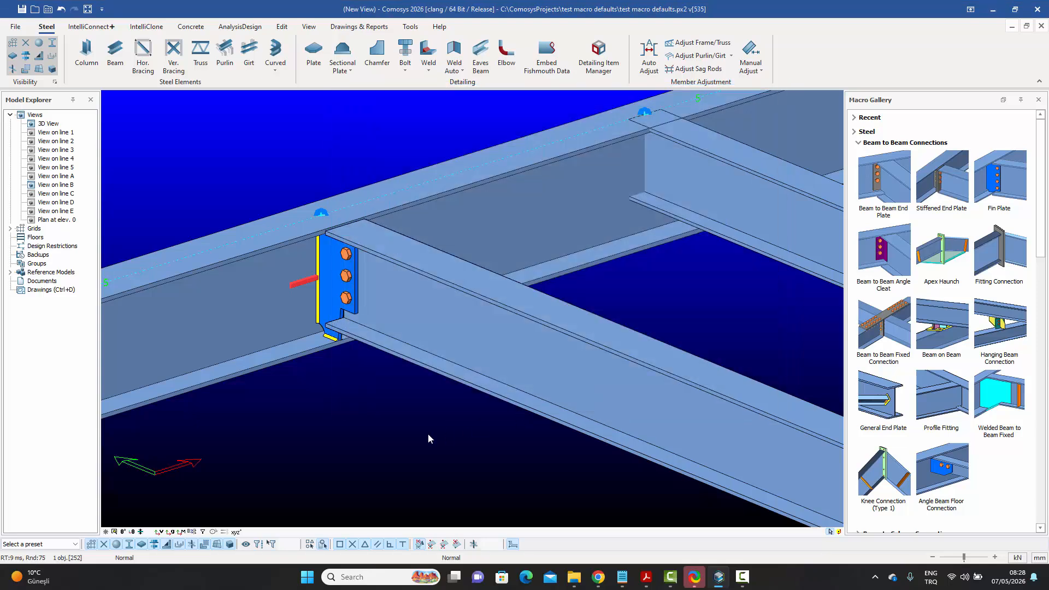
scroll(541, 284, up, 5)
double_click(538, 290)
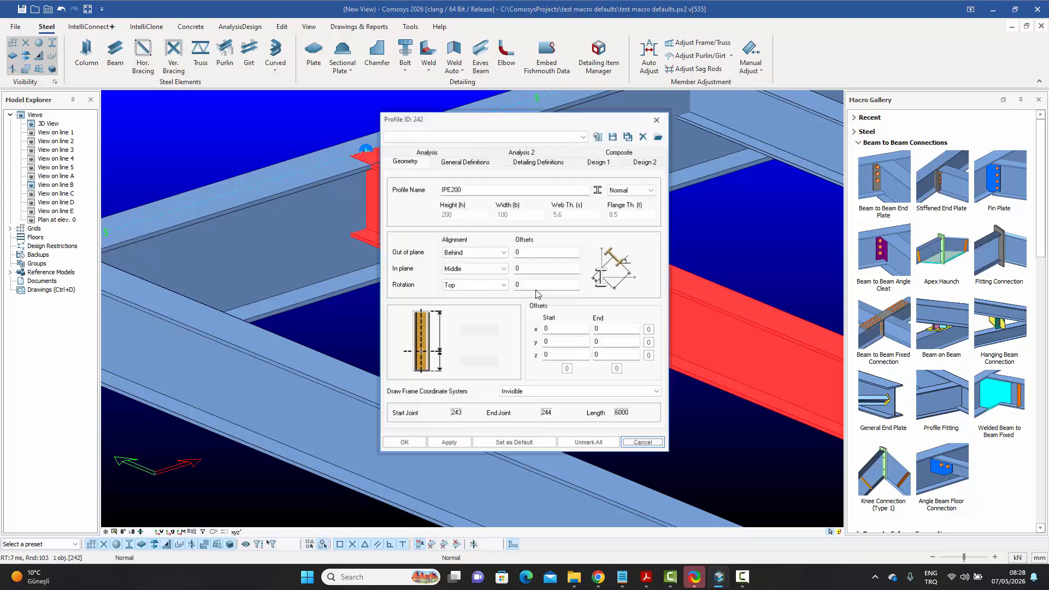
click(648, 446)
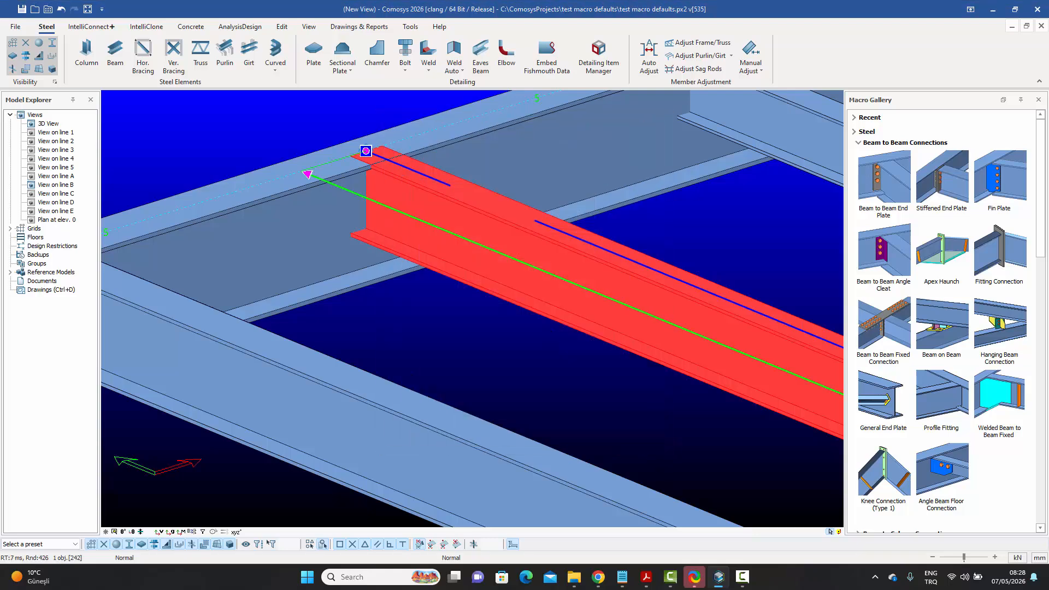
Change the middle secondary beam's profile to IPE180
scroll(554, 308, down, 3)
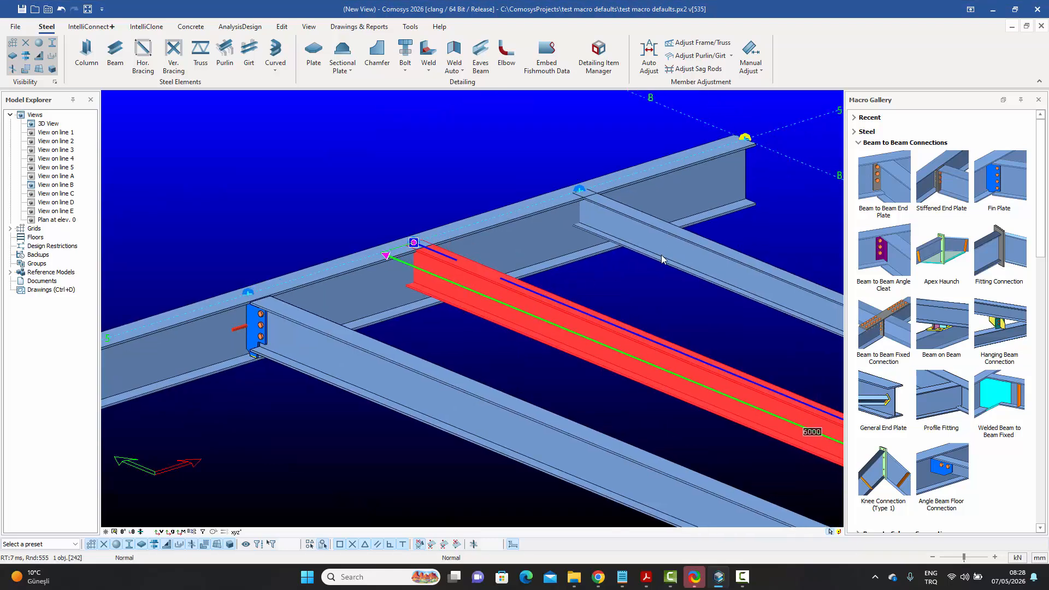
double_click(522, 332)
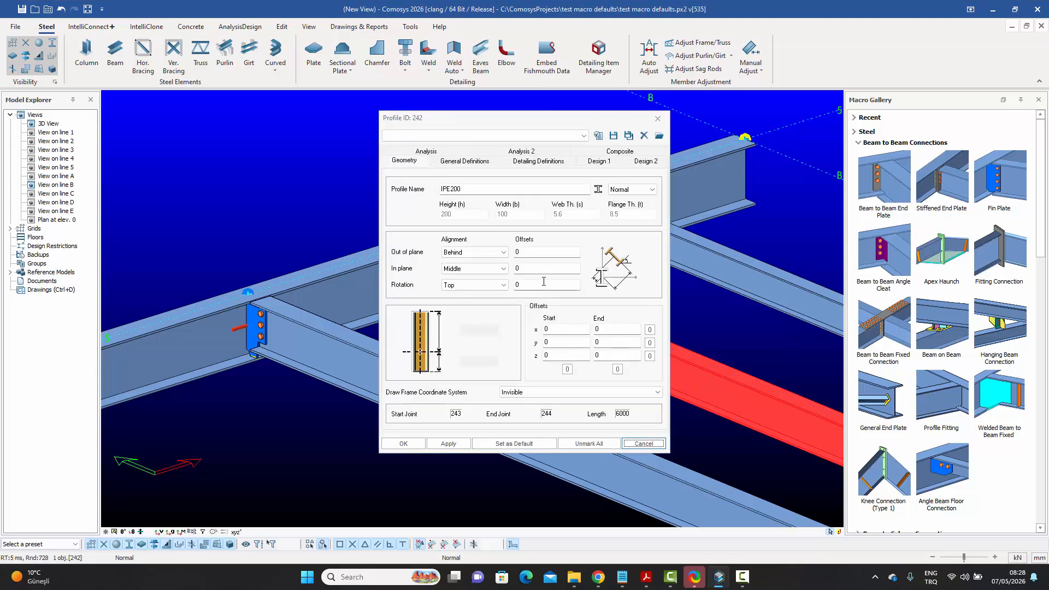
drag(451, 189, 521, 192)
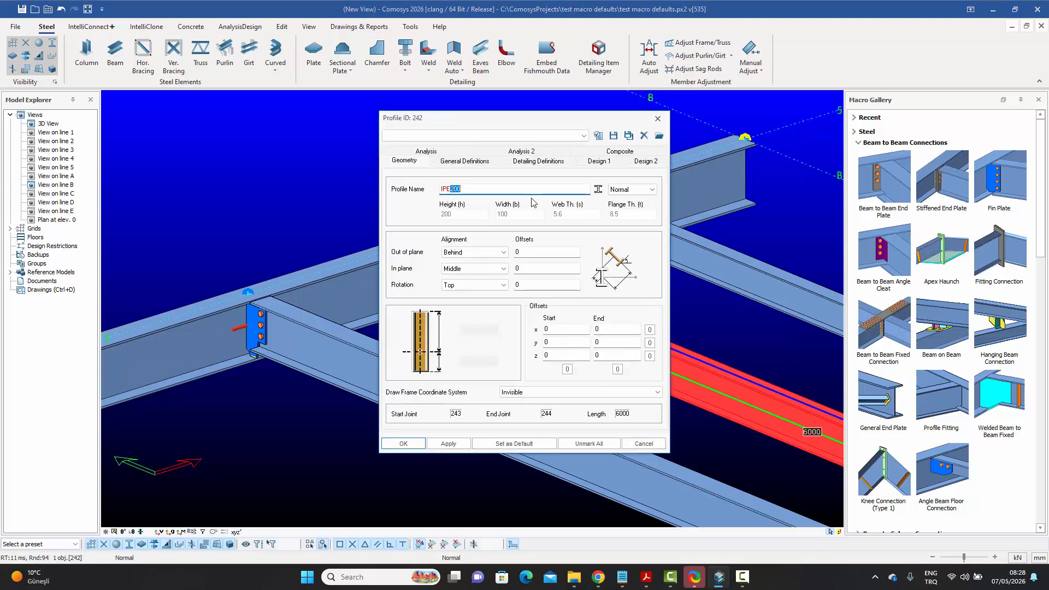
text(18)
click(403, 444)
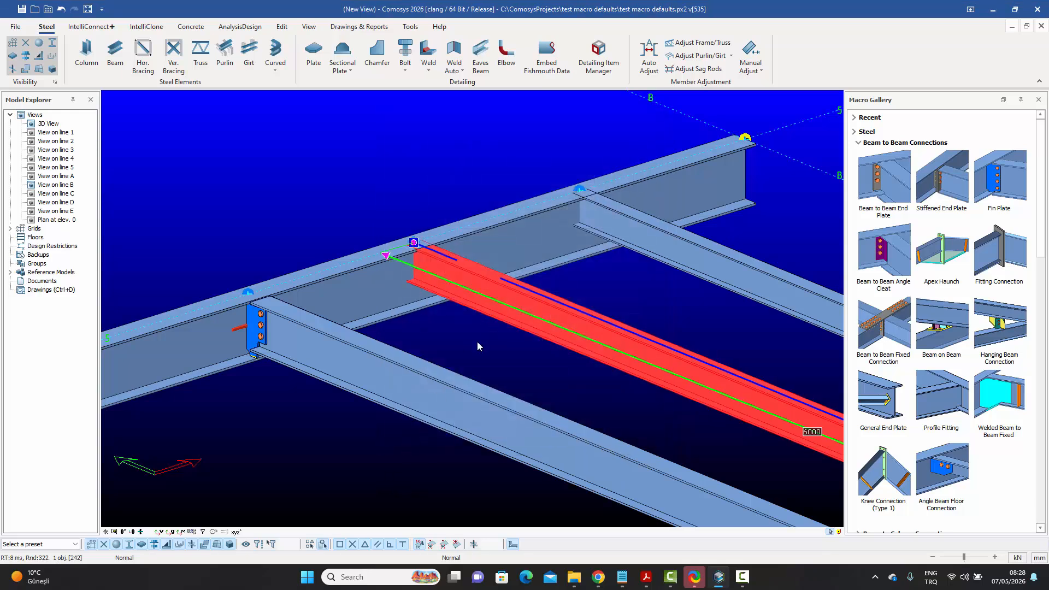
Check the profile names of the middle secondary beam and the secondary beam nearest the main beam's end
double_click(500, 307)
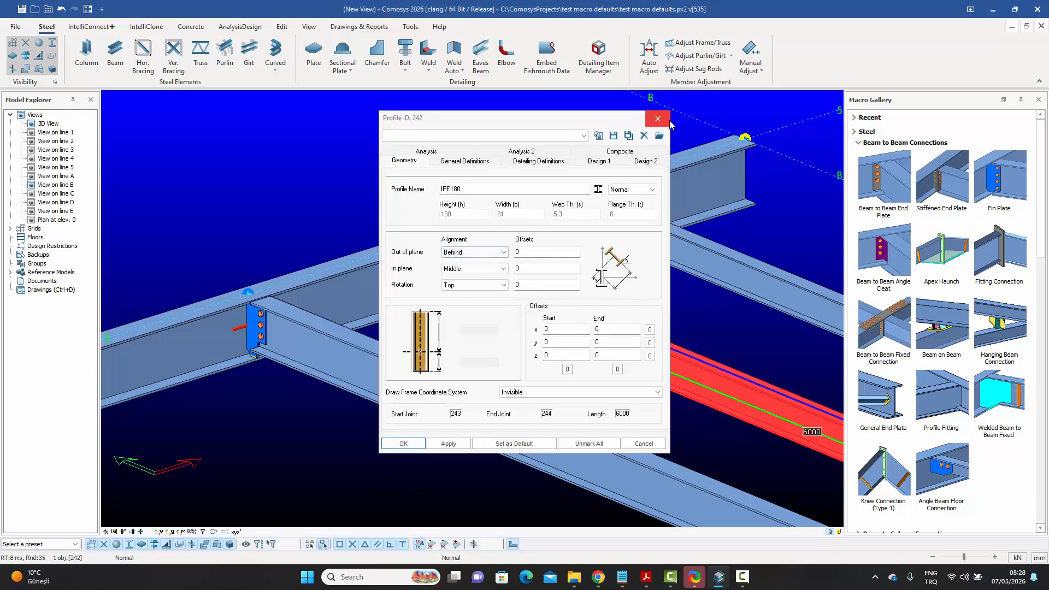
click(658, 119)
double_click(706, 251)
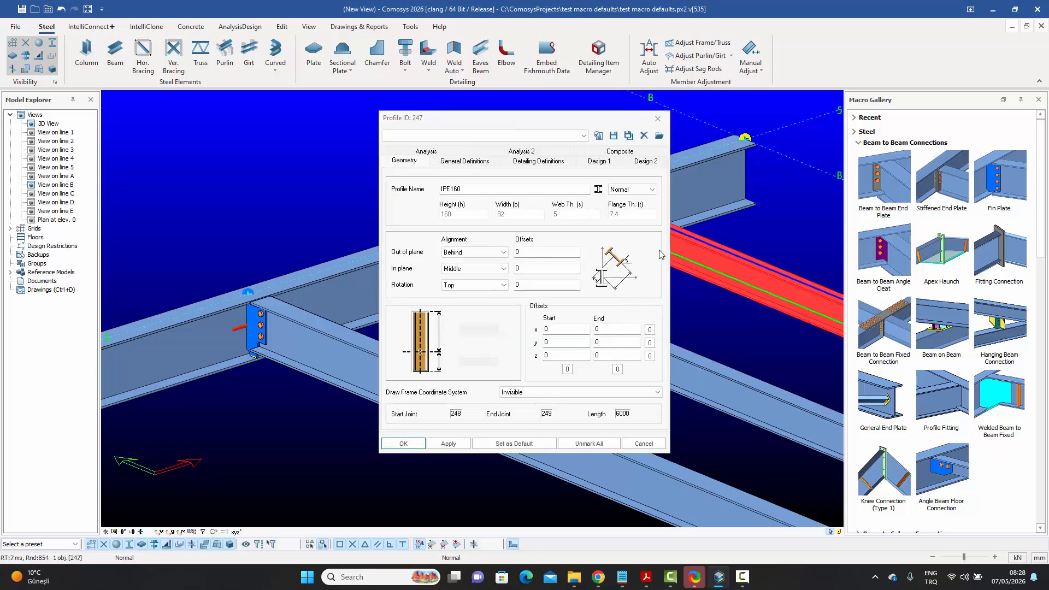
click(657, 118)
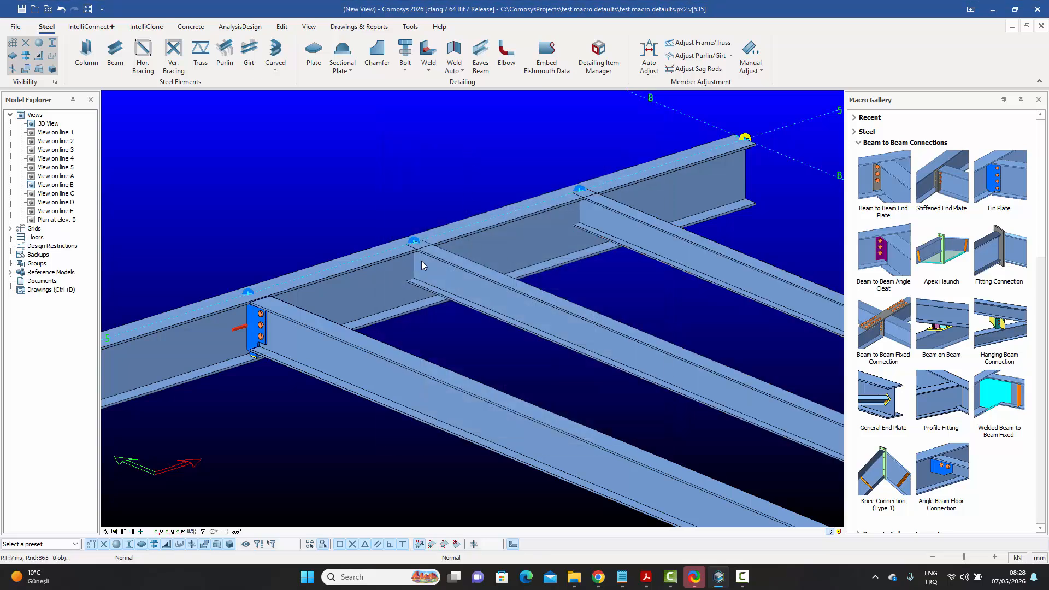
Add a Fin Plate connection between the main beam and the IPE180 secondary beam
middle_drag(612, 274, 660, 290)
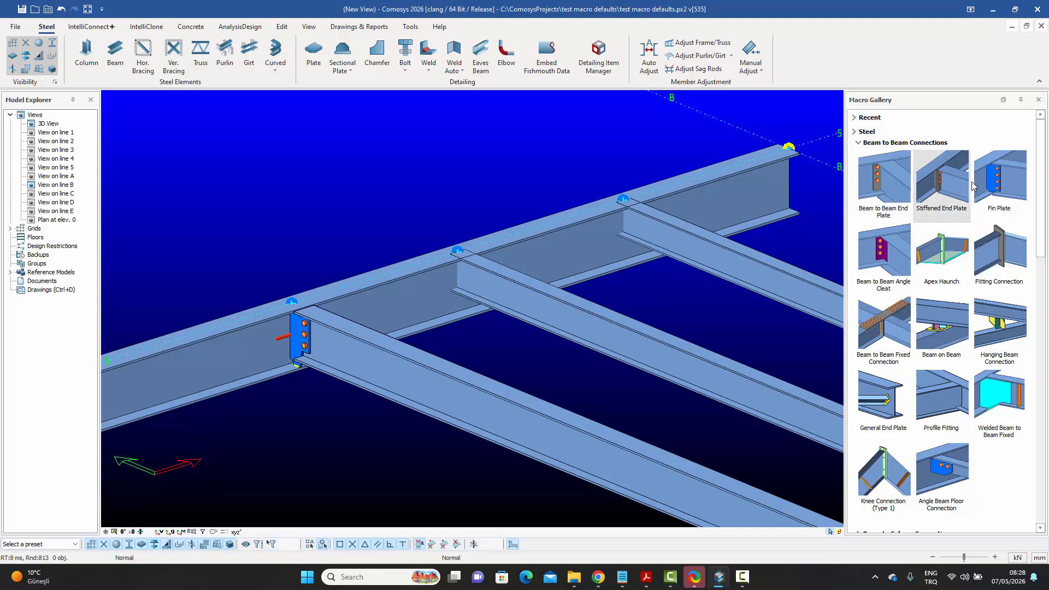
click(998, 186)
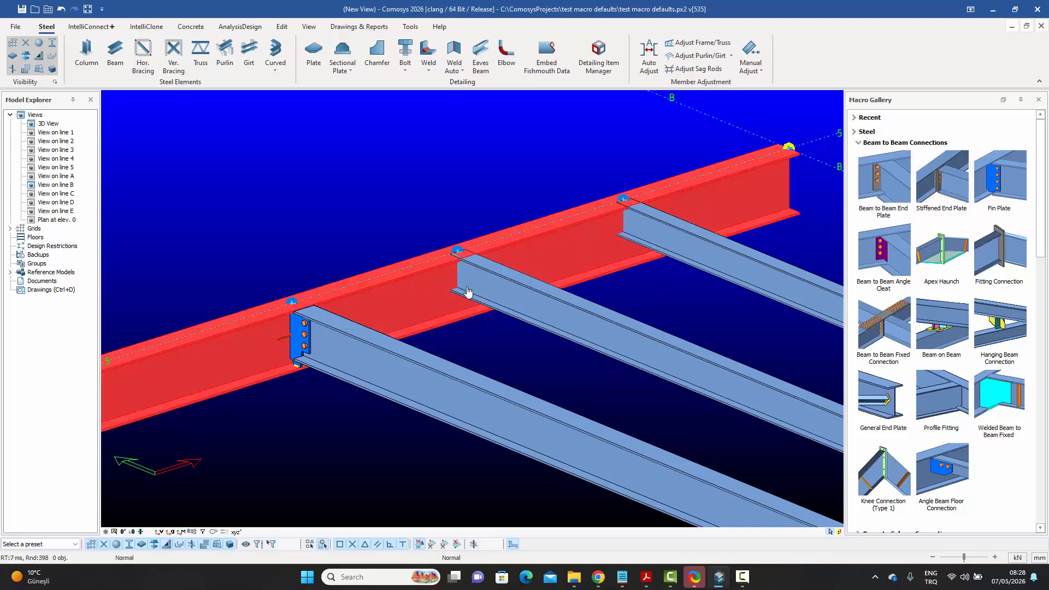
click(432, 301)
click(491, 289)
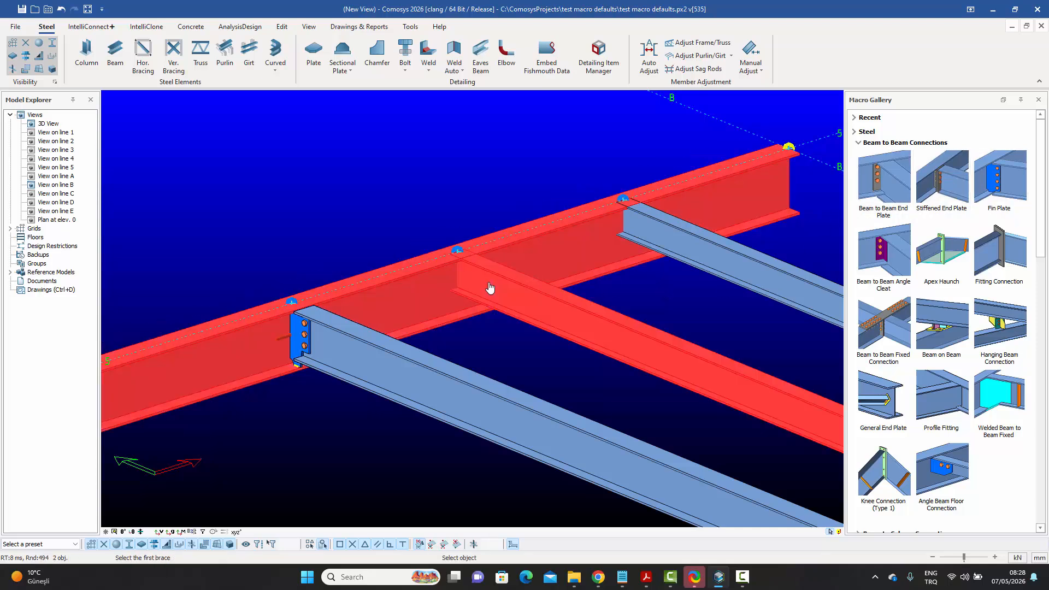
right_click(491, 288)
scroll(462, 266, up, 3)
scroll(463, 266, up, 2)
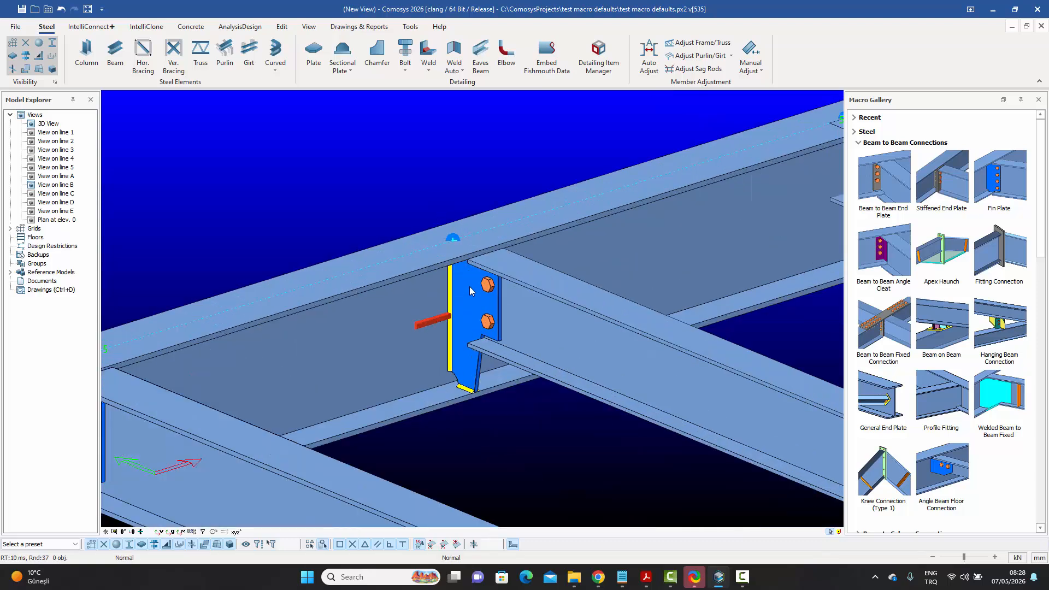
Set the vertical bolt spacing of the IPE180 beam's fin plate to 65 and apply
click(469, 290)
right_click(468, 297)
double_click(469, 297)
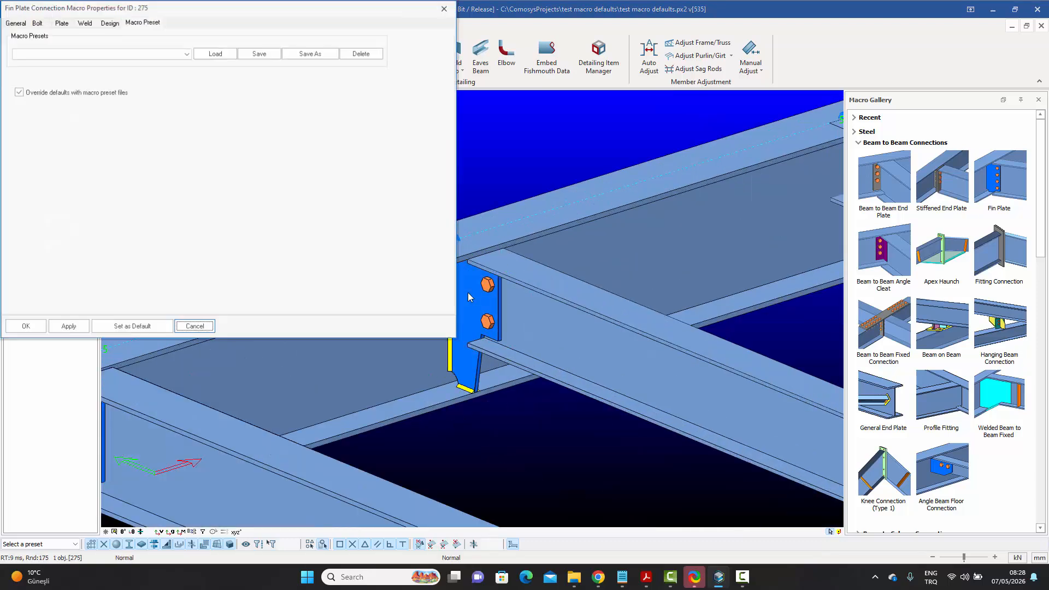
click(19, 25)
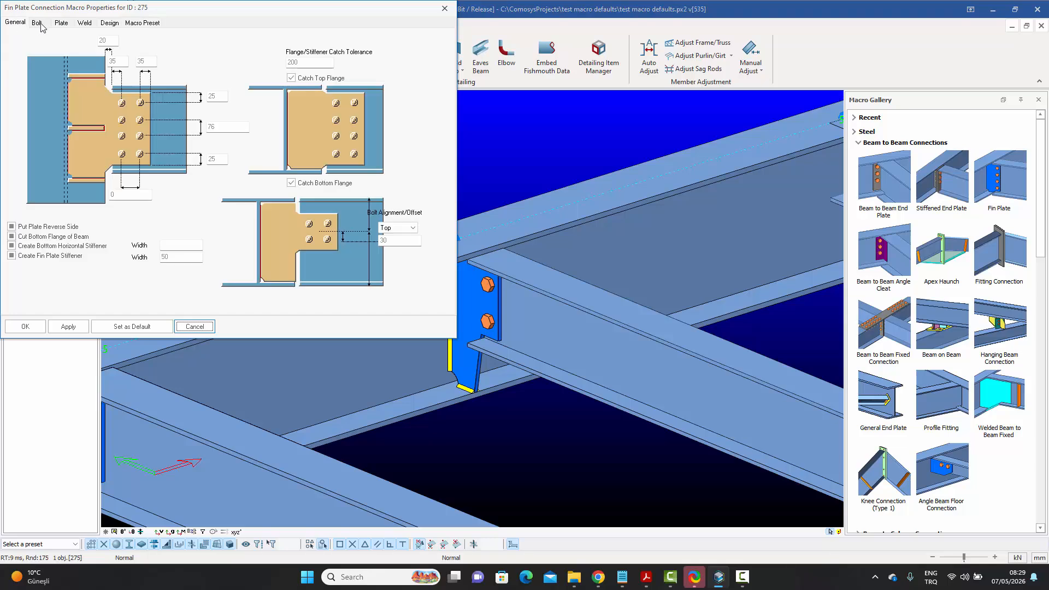
click(37, 24)
click(16, 24)
drag(233, 129, 193, 126)
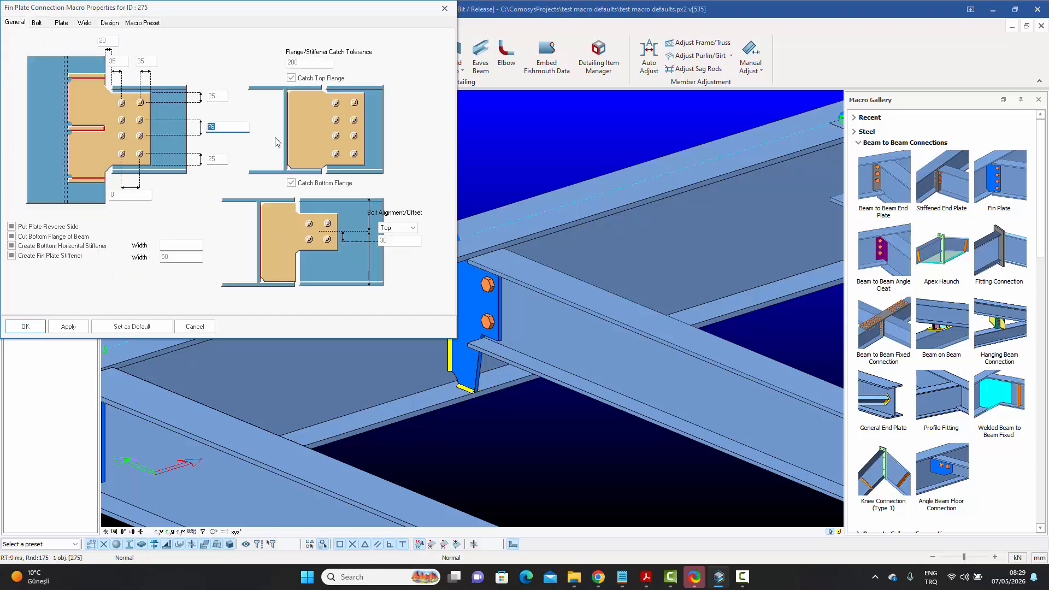
text(65)
click(68, 327)
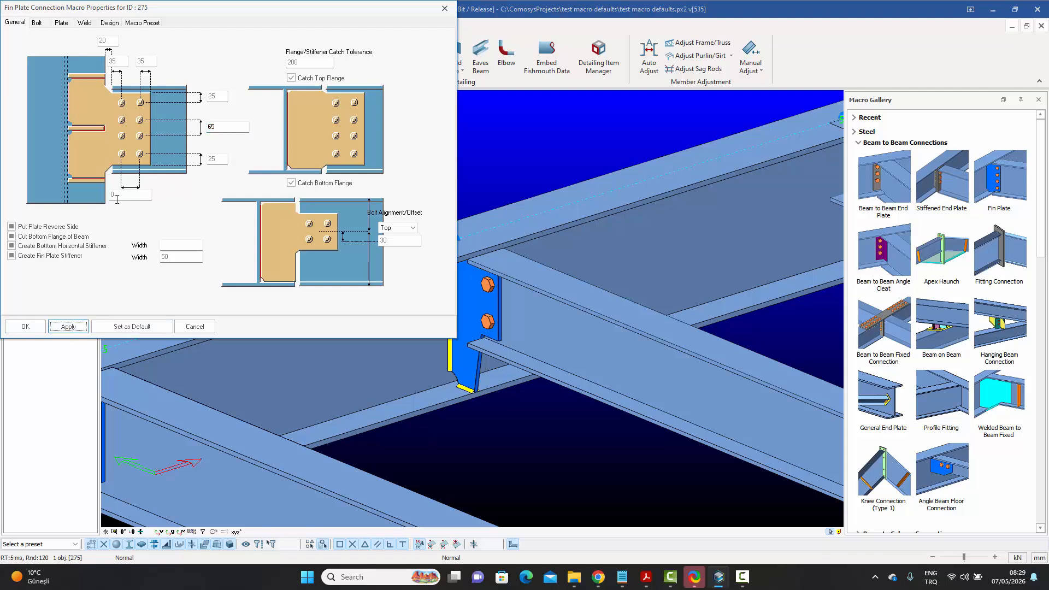
Set the fin plate's horizontal bolt spacing to 0 and the clearance between main beam flange and secondary beam to 10, applying both
drag(131, 195, 90, 195)
click(68, 326)
drag(111, 42, 48, 51)
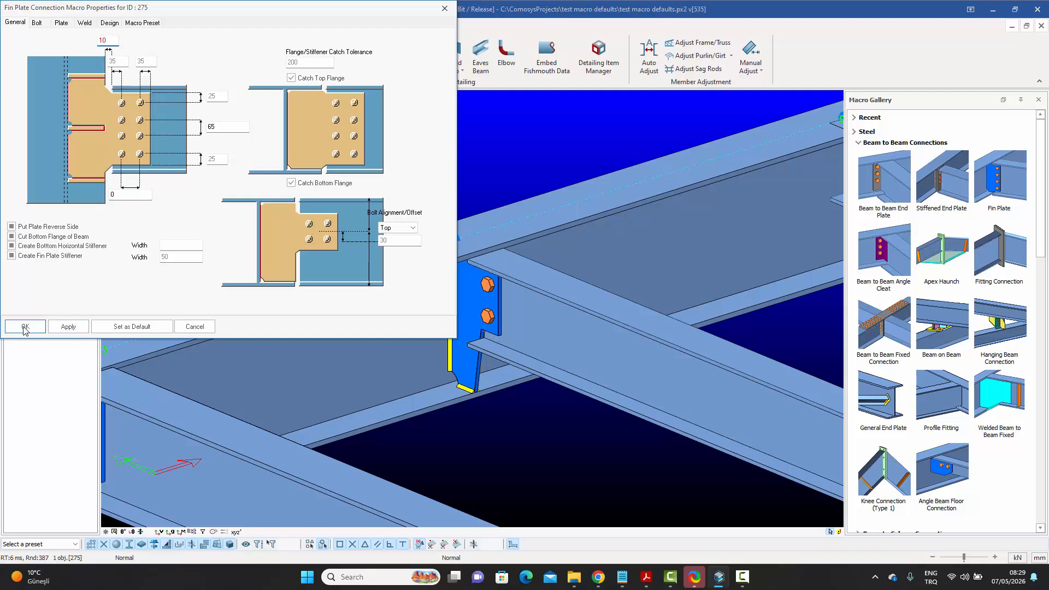
click(68, 327)
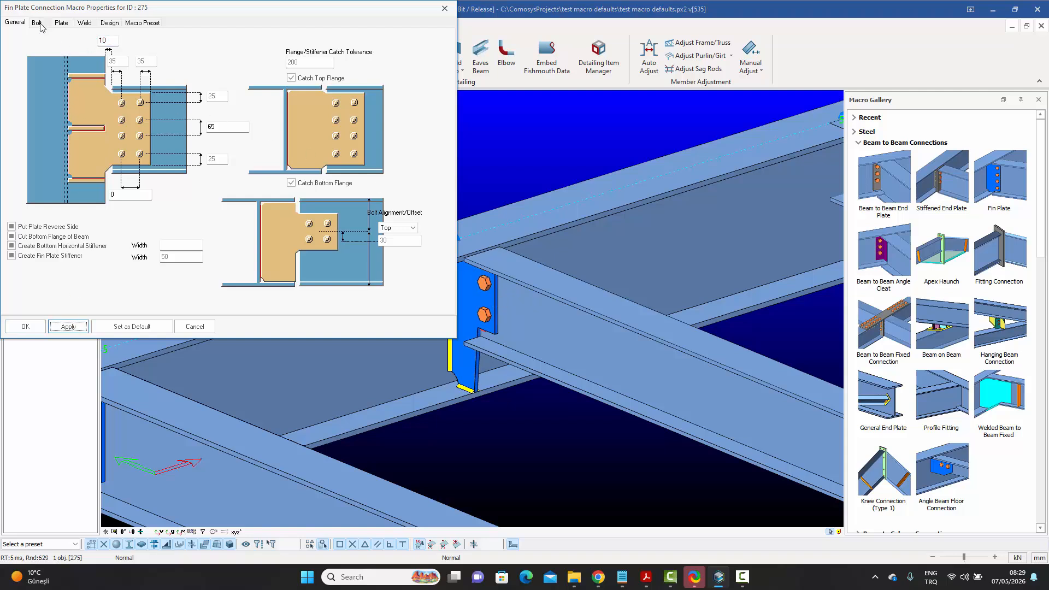
Set the fin plate thickness to 8, apply it, review the general settings and close the connection properties
click(63, 23)
drag(75, 117, 65, 120)
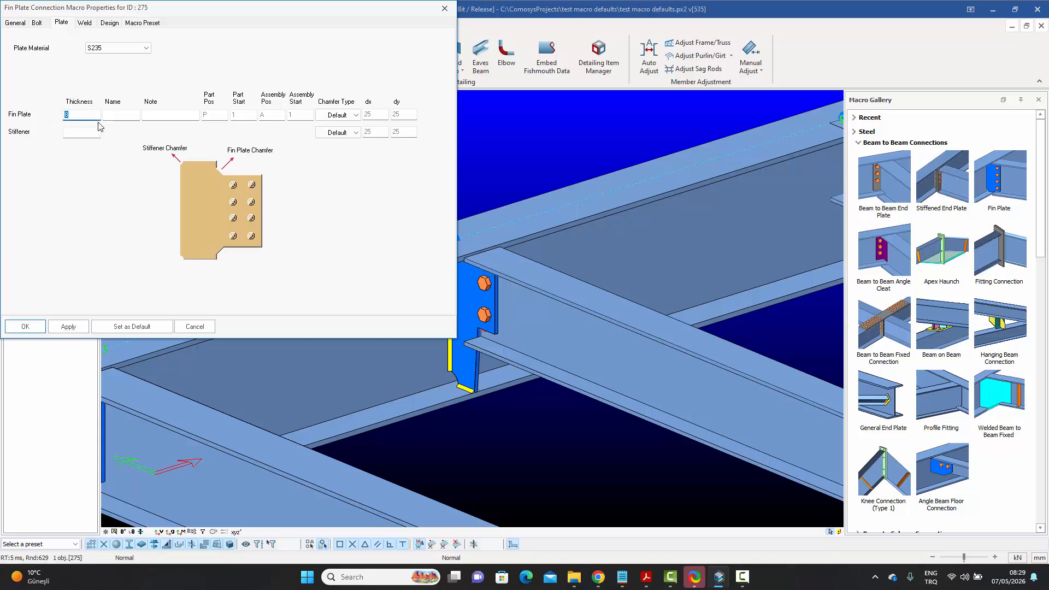
click(68, 327)
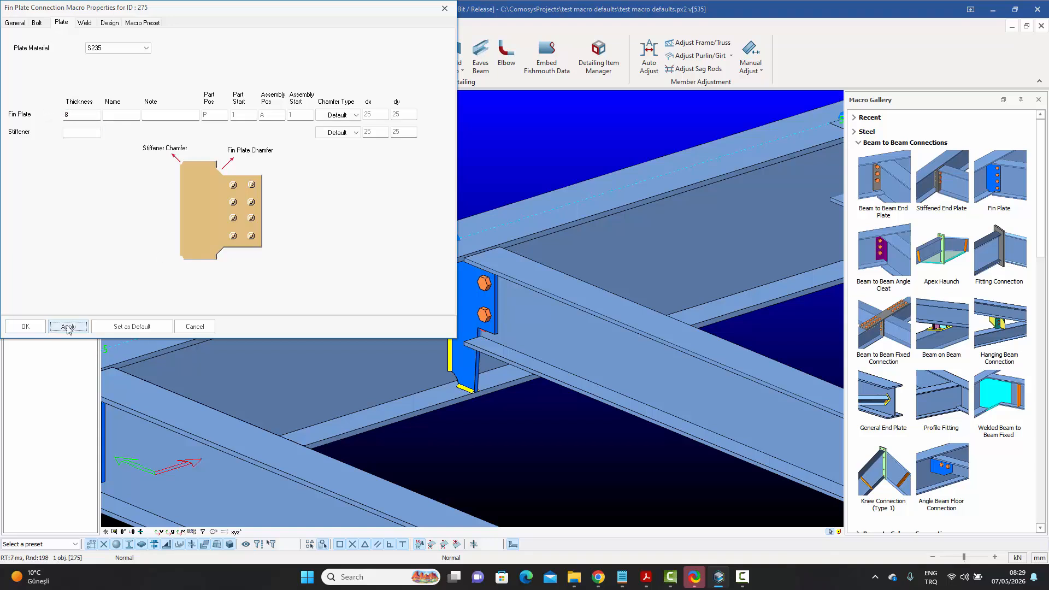
click(22, 25)
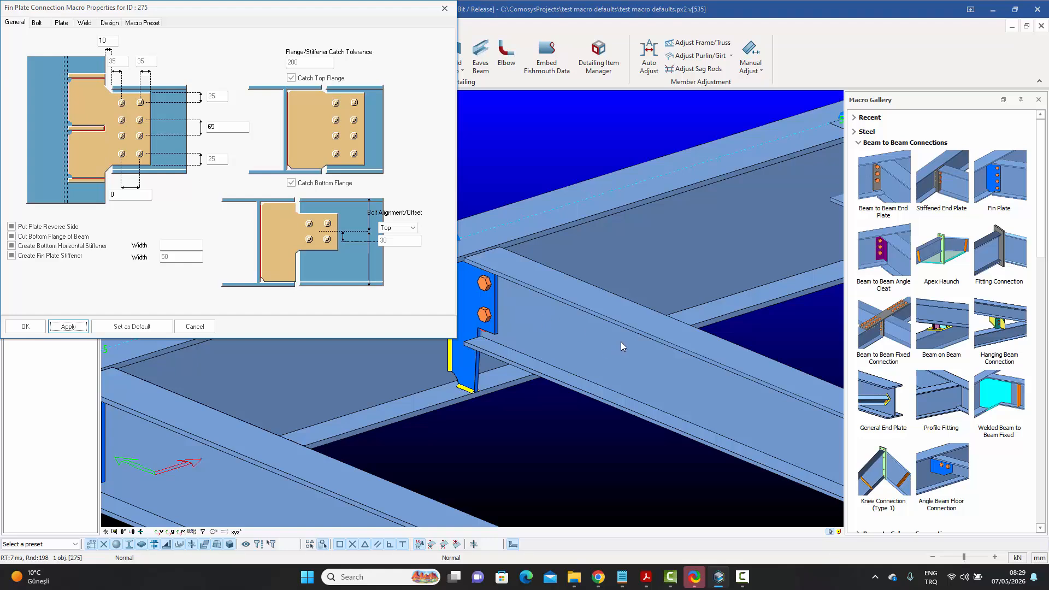
click(25, 326)
Check the connected secondary beam's profile name and save its fin plate settings as macro preset IPE180
double_click(658, 403)
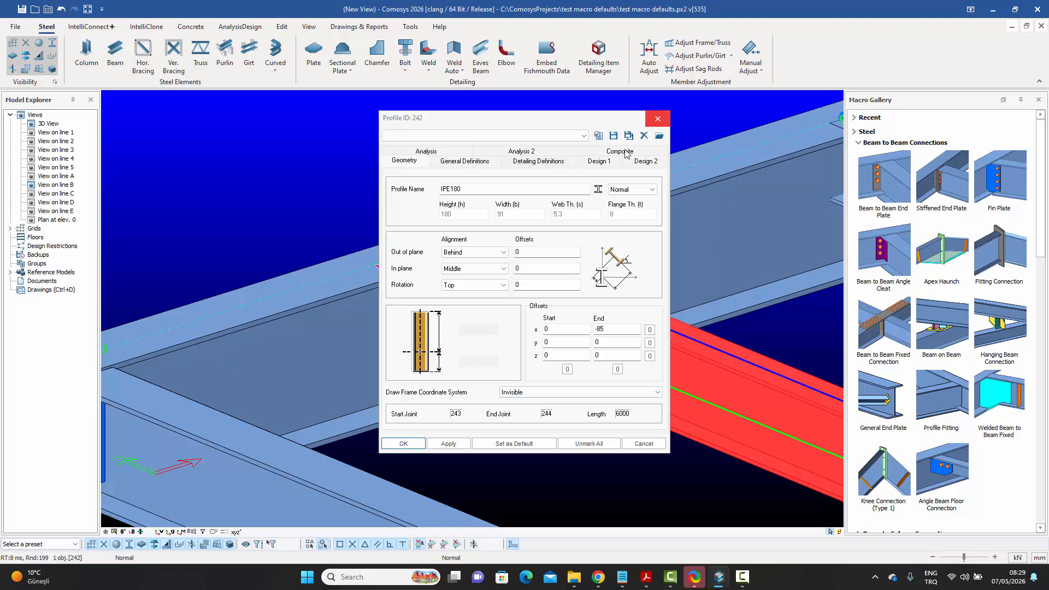
click(469, 290)
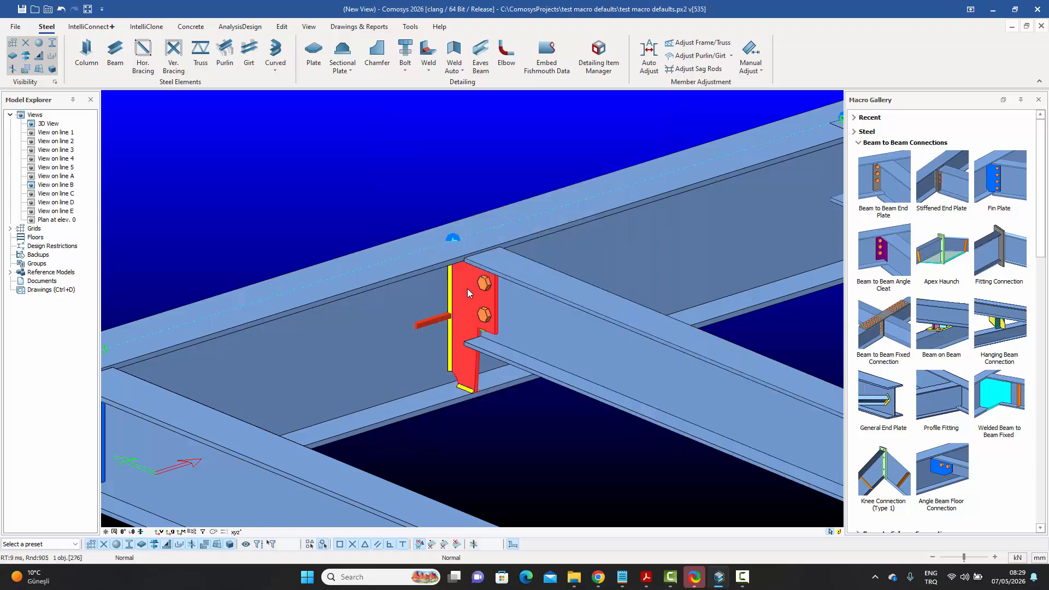
click(467, 290)
double_click(468, 293)
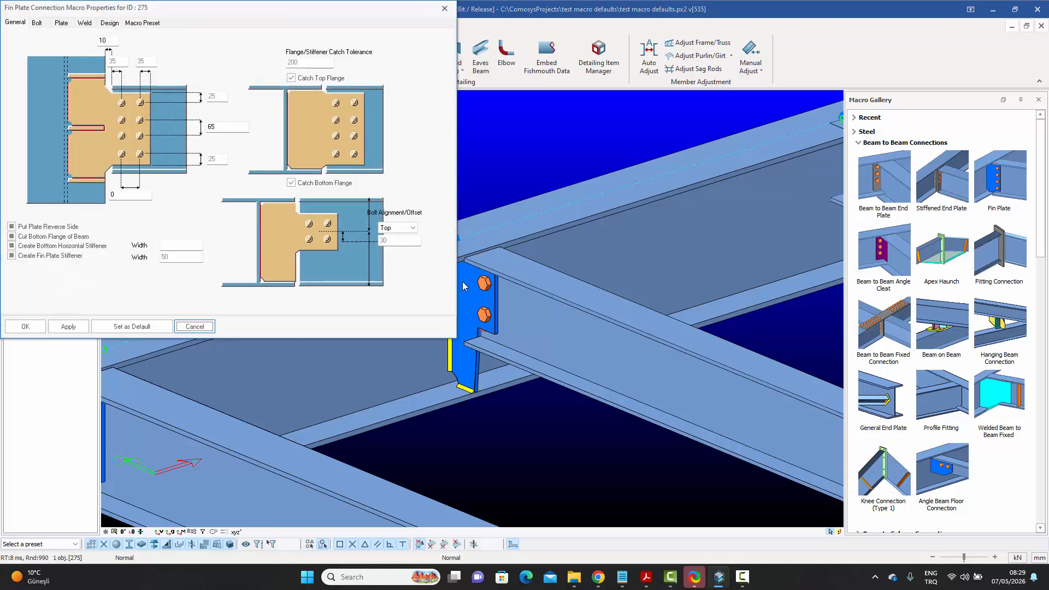
click(147, 29)
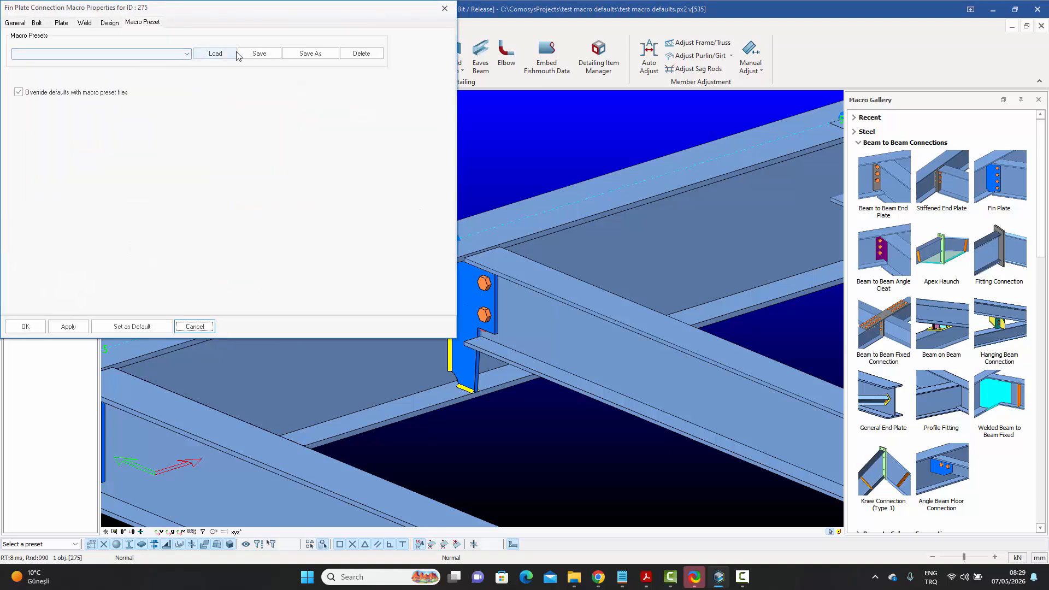
click(310, 53)
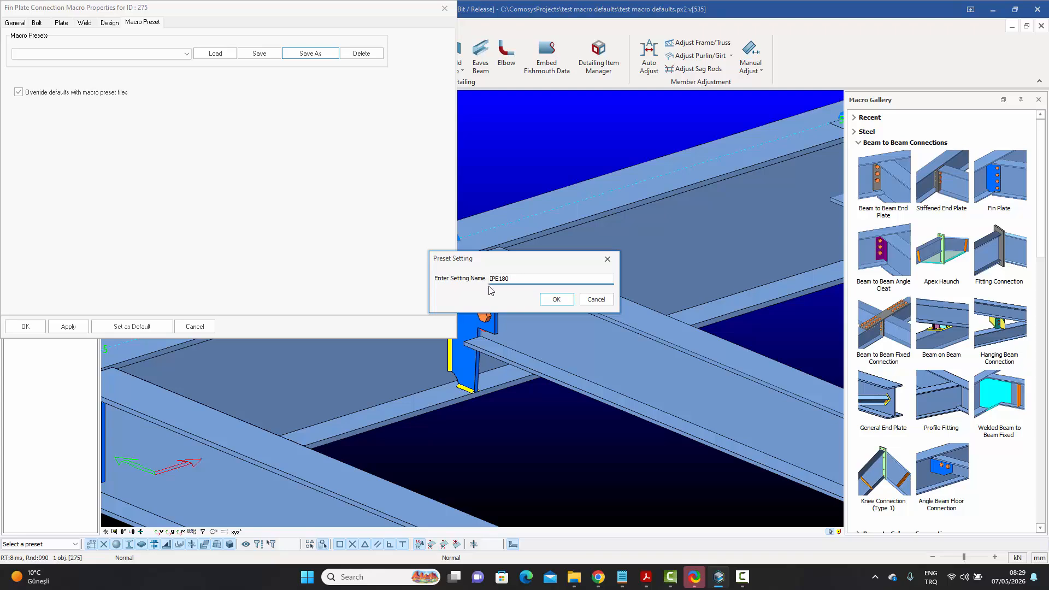
click(557, 300)
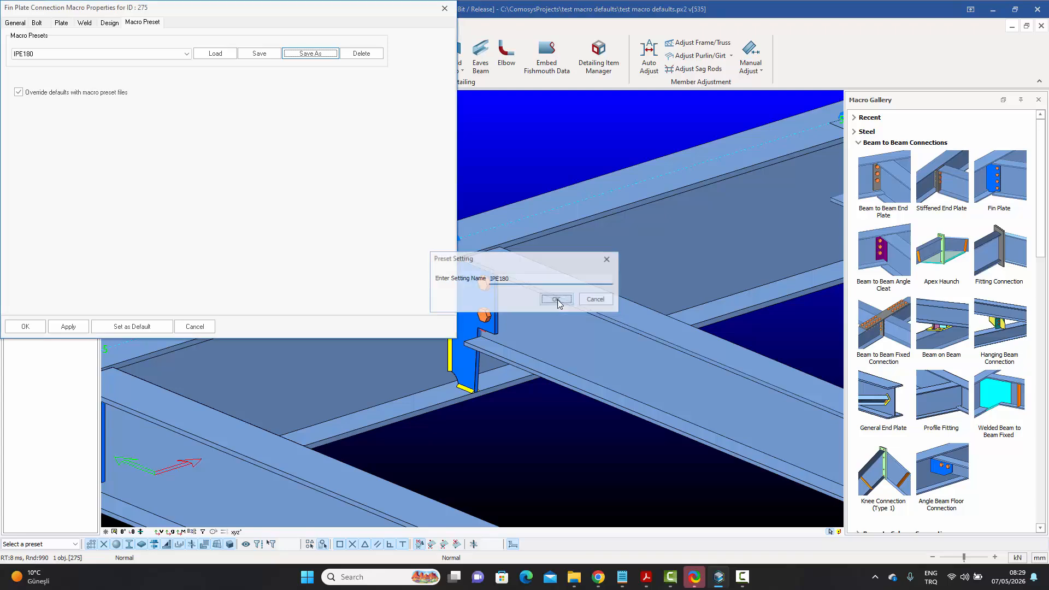
click(25, 327)
Check the profile name of the remaining unconnected secondary beam near the main beam's end
scroll(290, 220, down, 3)
middle_drag(585, 239, 552, 254)
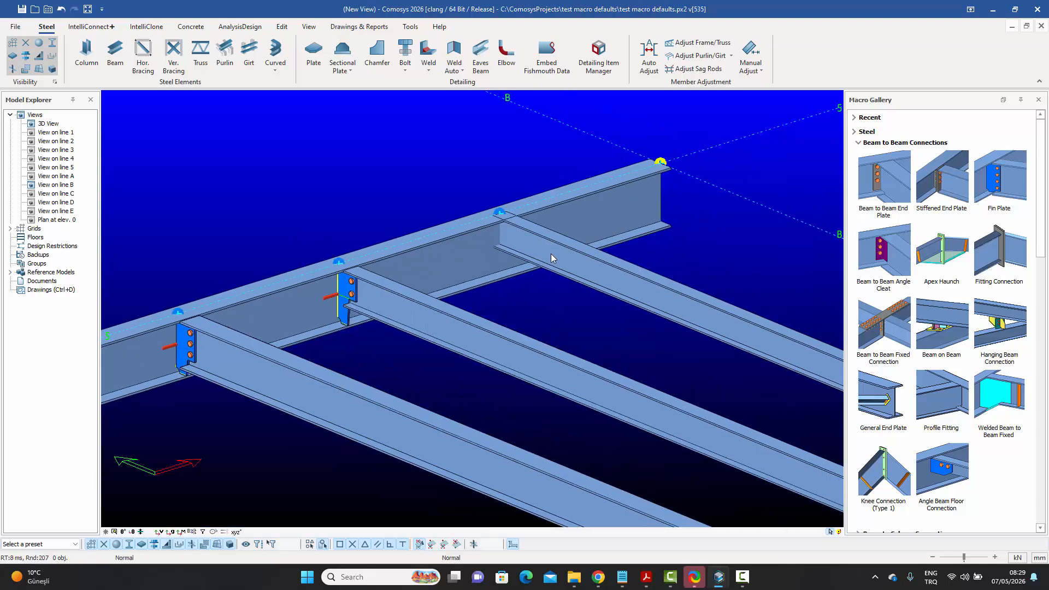
double_click(551, 254)
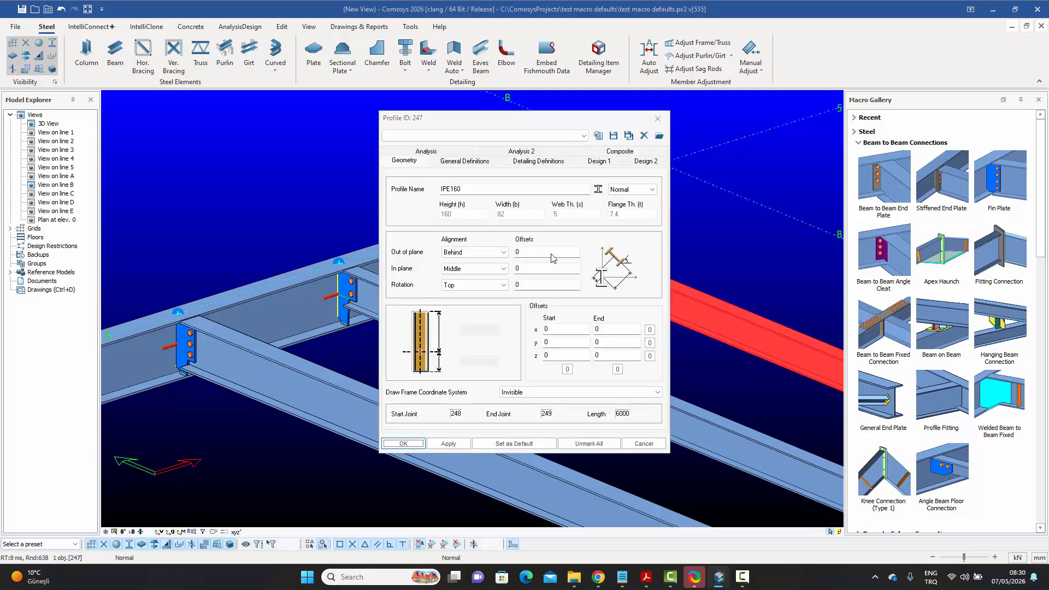
click(659, 120)
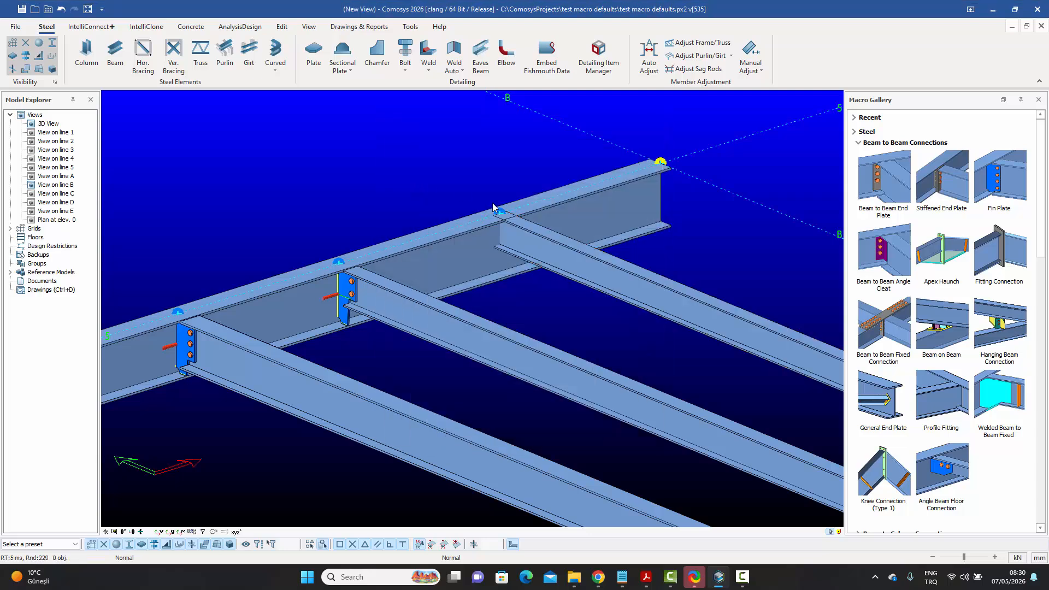
Open the bolt group properties of the IPE180 beam's fin plate to examine its bolt assembly and diameter
scroll(543, 239, up, 2)
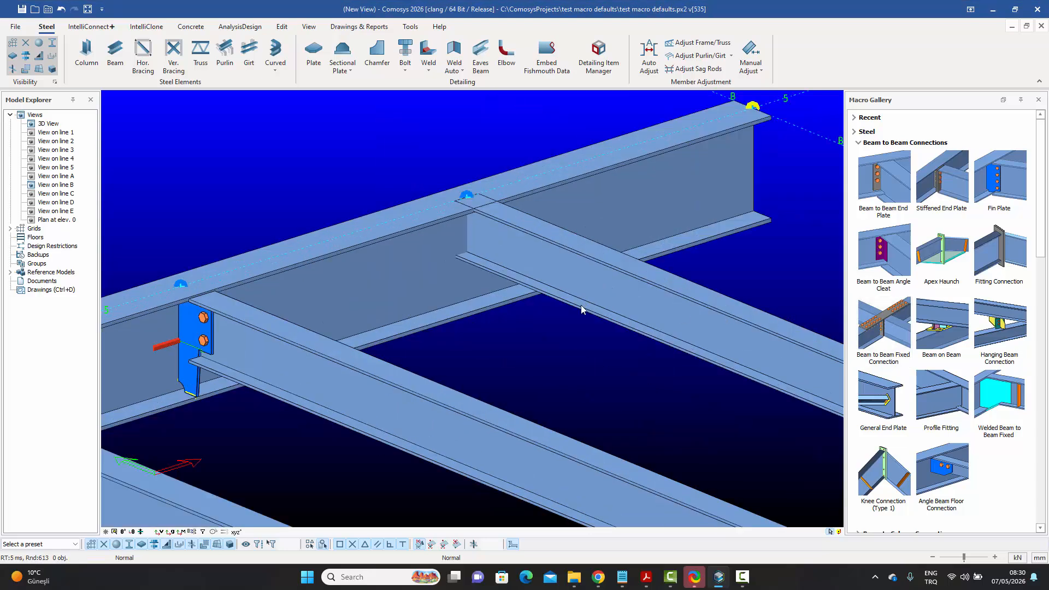
scroll(206, 343, up, 2)
double_click(206, 342)
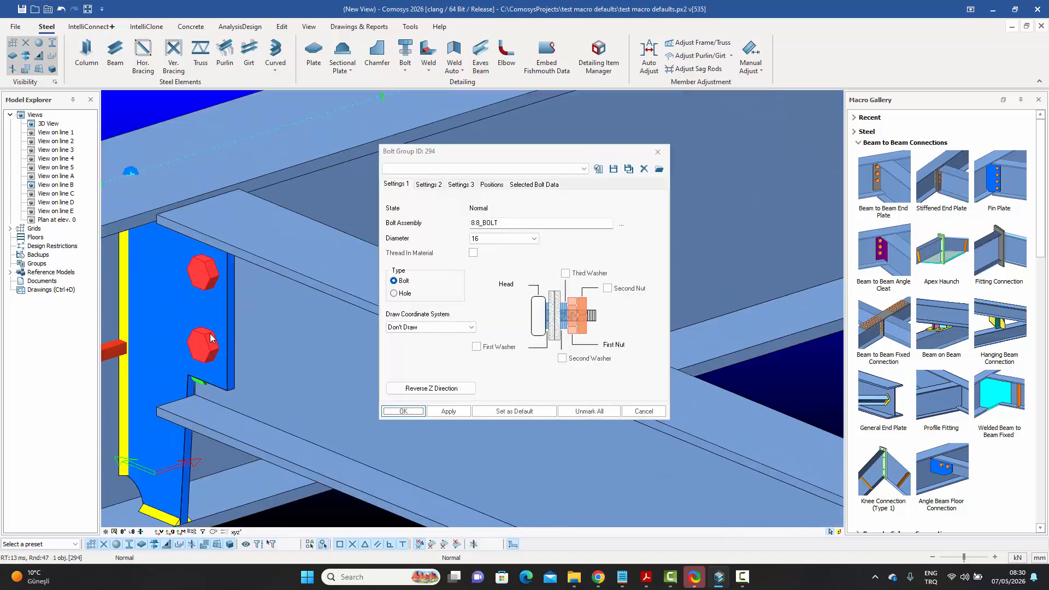
Close the bolt group properties and check the profile name of the remaining unconnected secondary beam
click(644, 411)
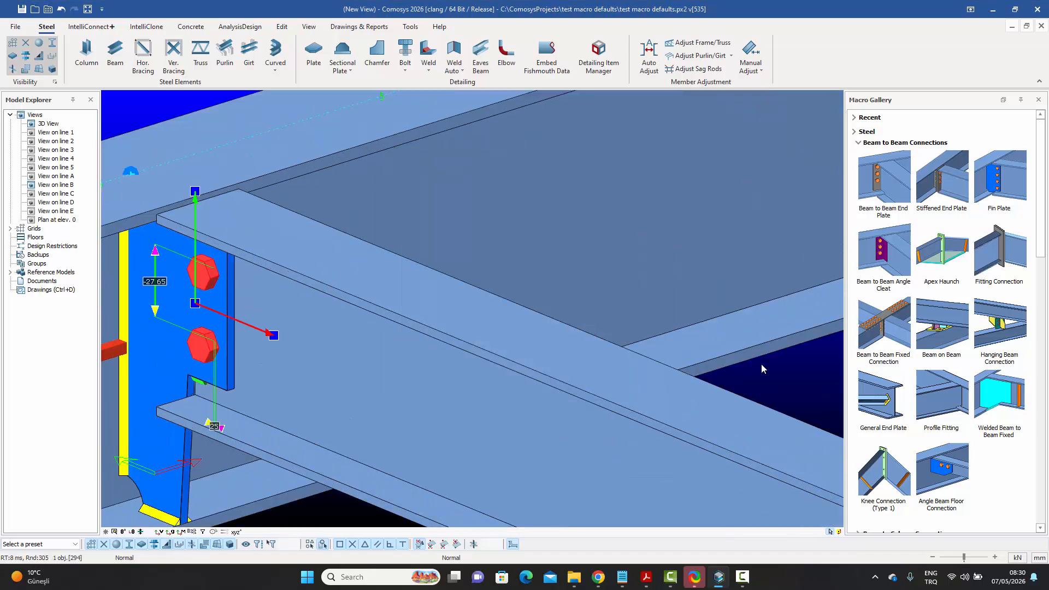
scroll(459, 289, down, 4)
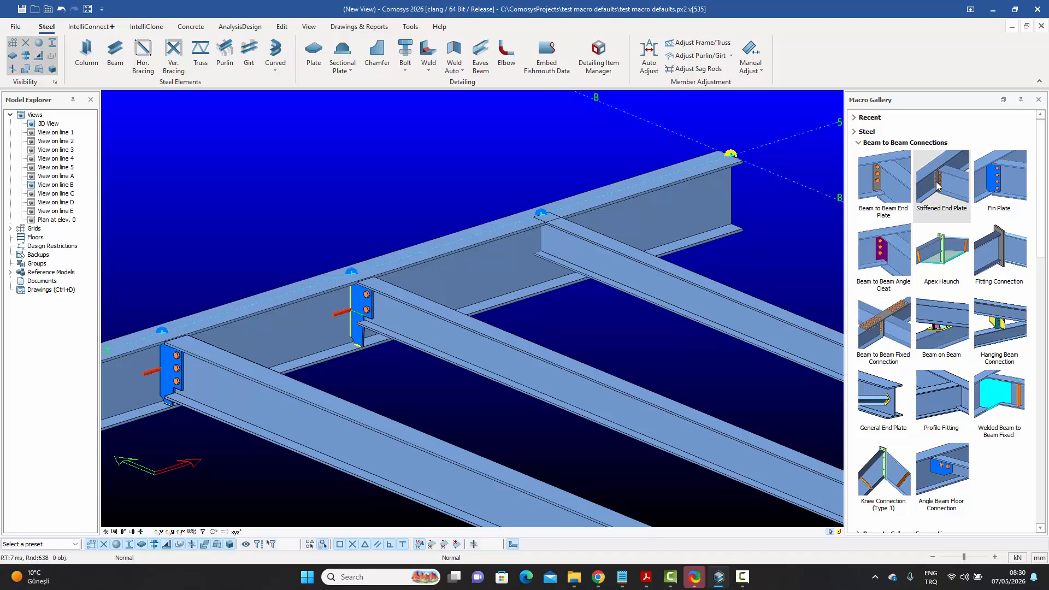
double_click(587, 256)
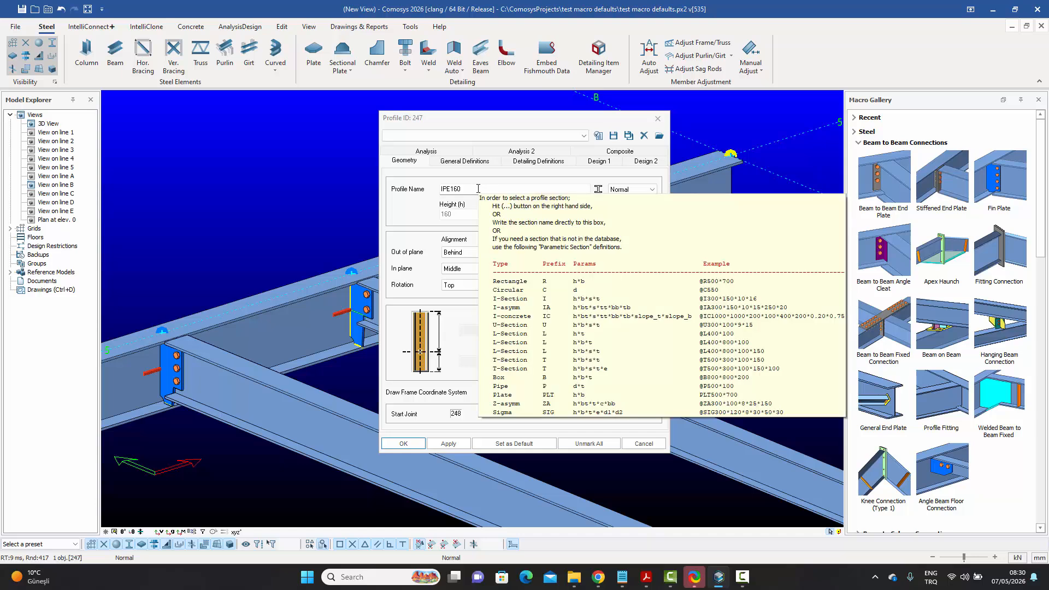
click(658, 119)
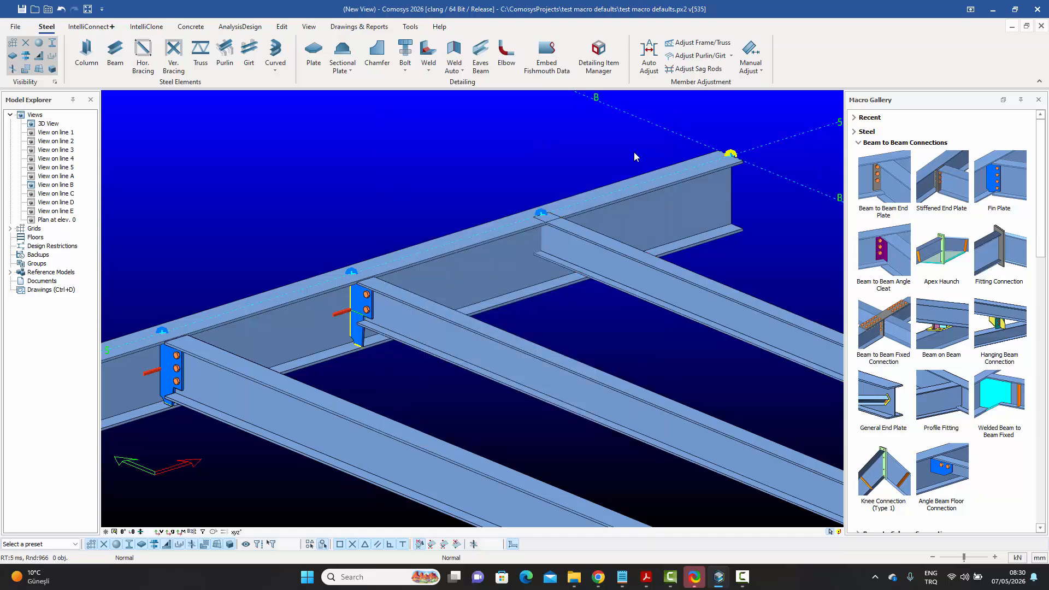
Place a Fin Plate connection between the main beam and the remaining unconnected secondary beam
click(984, 186)
click(535, 247)
click(583, 258)
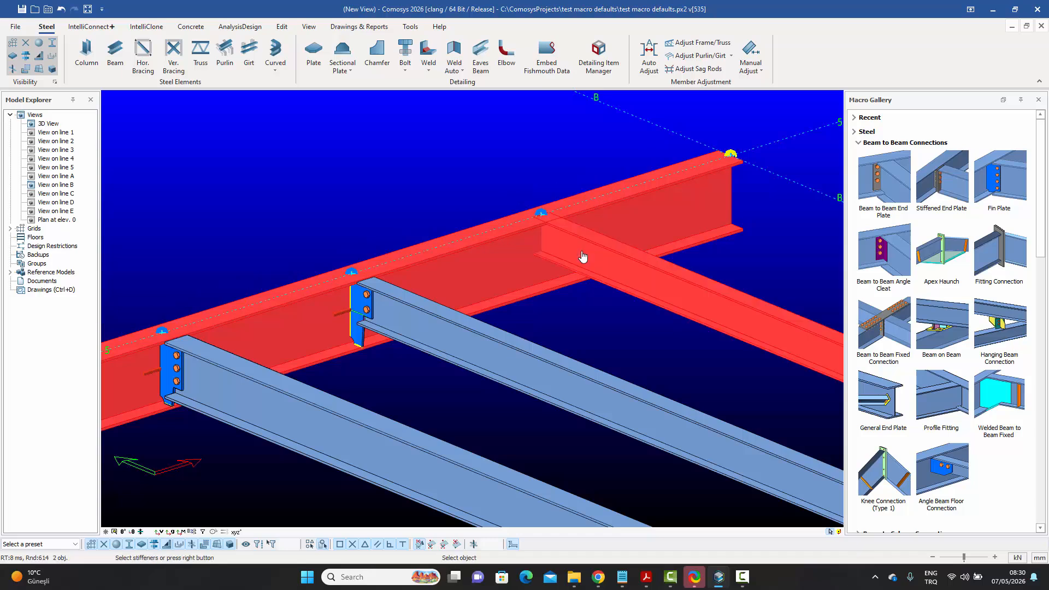
right_click(583, 257)
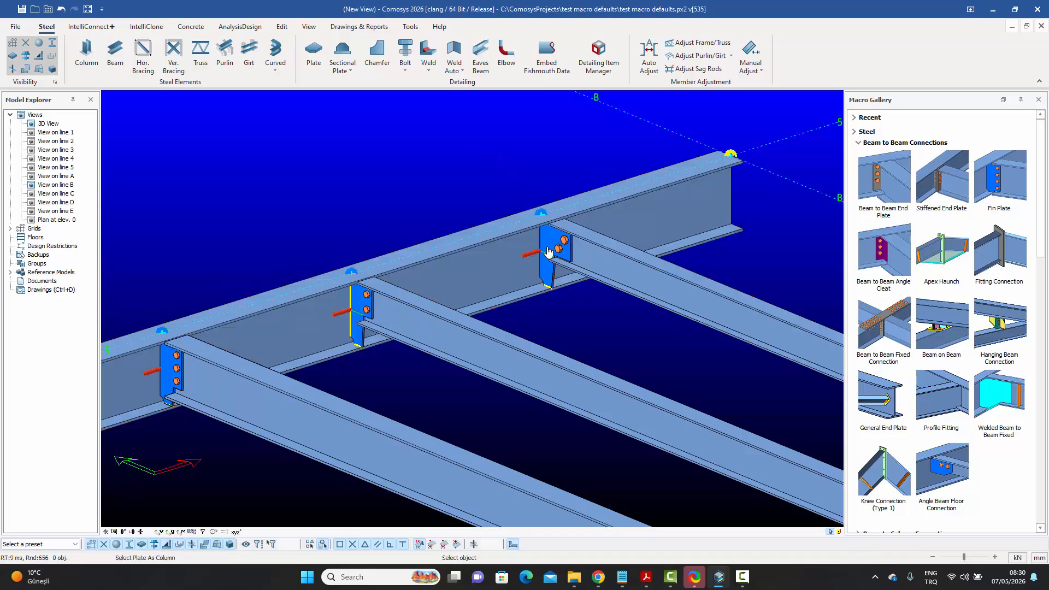
scroll(549, 253, up, 3)
key(Escape)
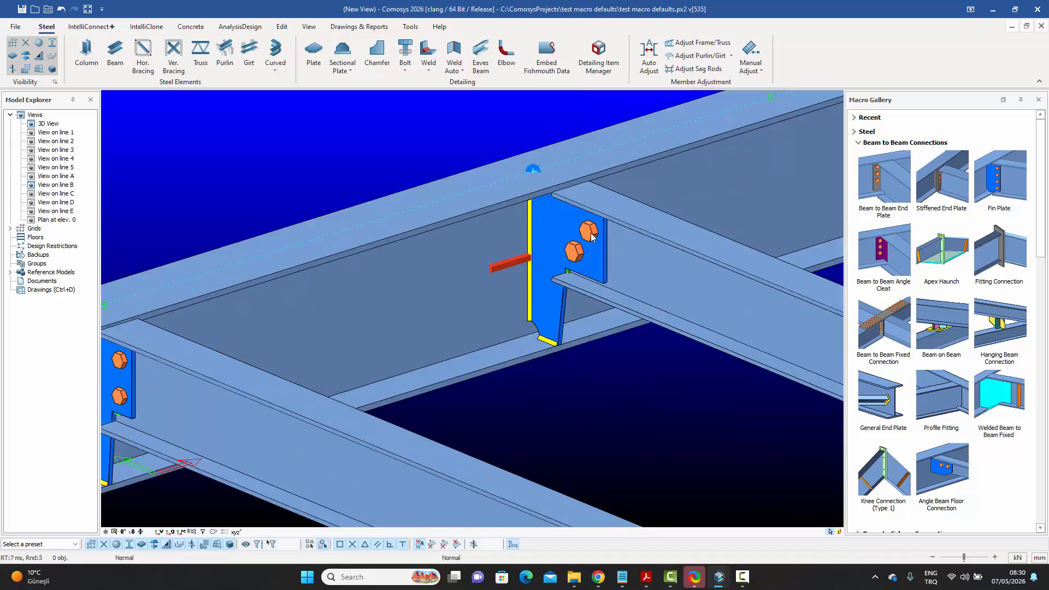
Set the new fin plate's vertical bolt spacing to 40 and its horizontal bolt spacing to 0, and apply
click(592, 236)
double_click(592, 236)
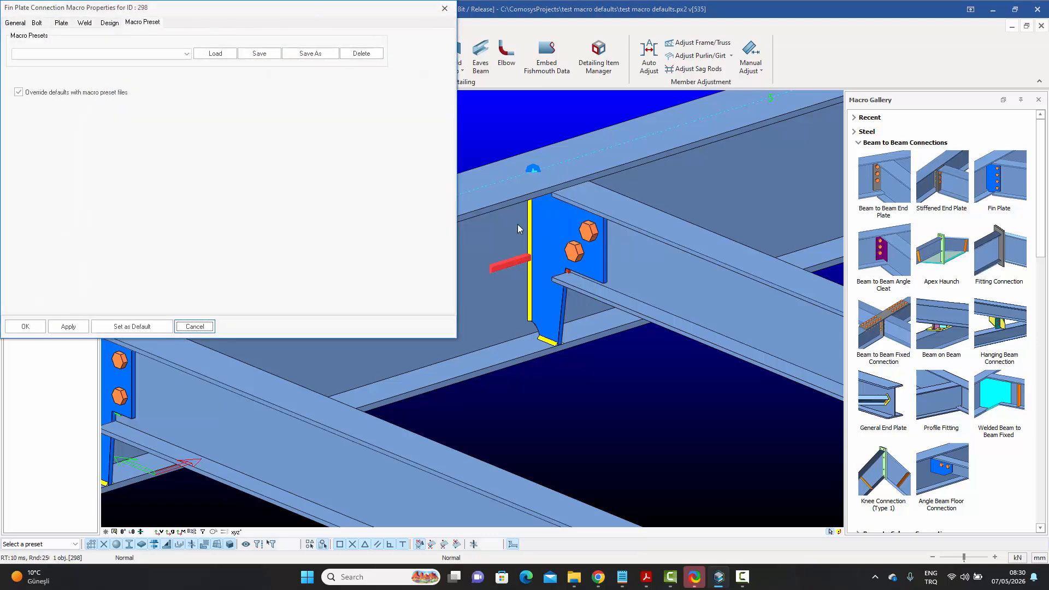
click(38, 24)
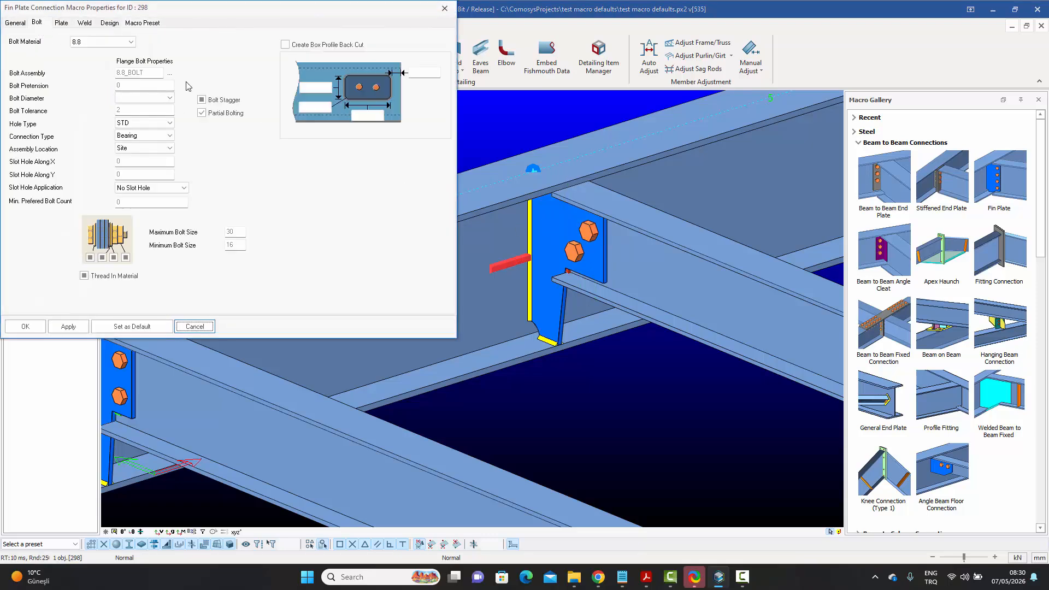
click(20, 25)
drag(231, 126, 172, 124)
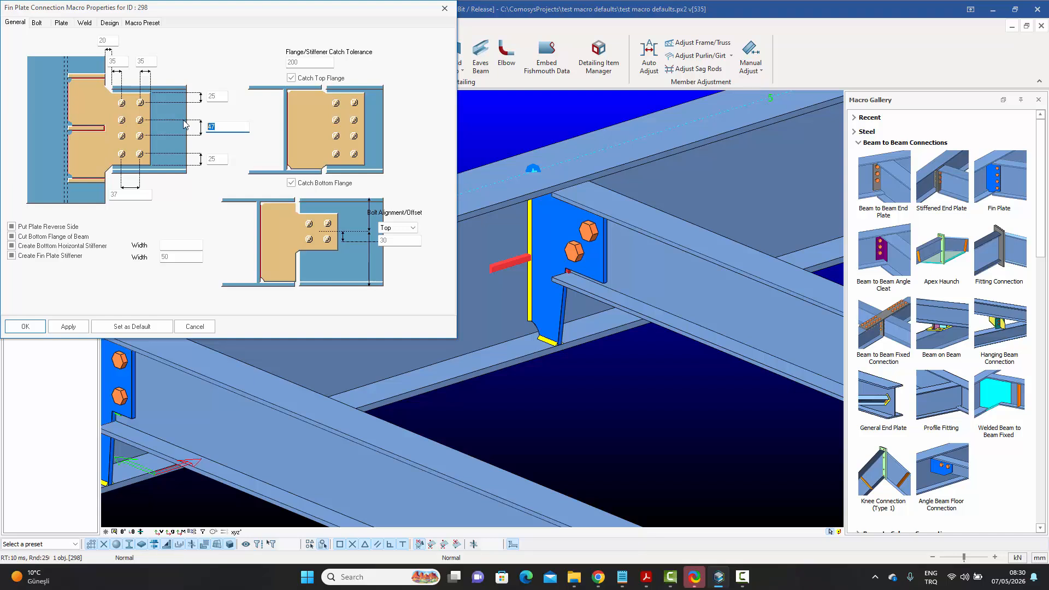
text(40)
drag(158, 194, 115, 195)
text(0)
click(71, 326)
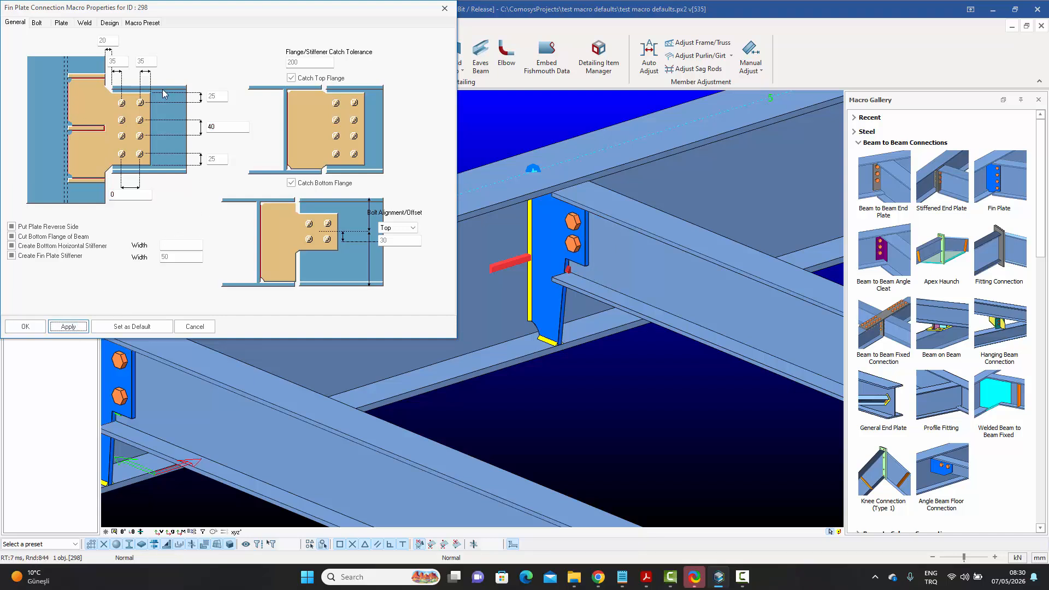
Set the gap between the main beam and the connected beam's end to 10 and apply it
drag(112, 41, 31, 48)
text(1)
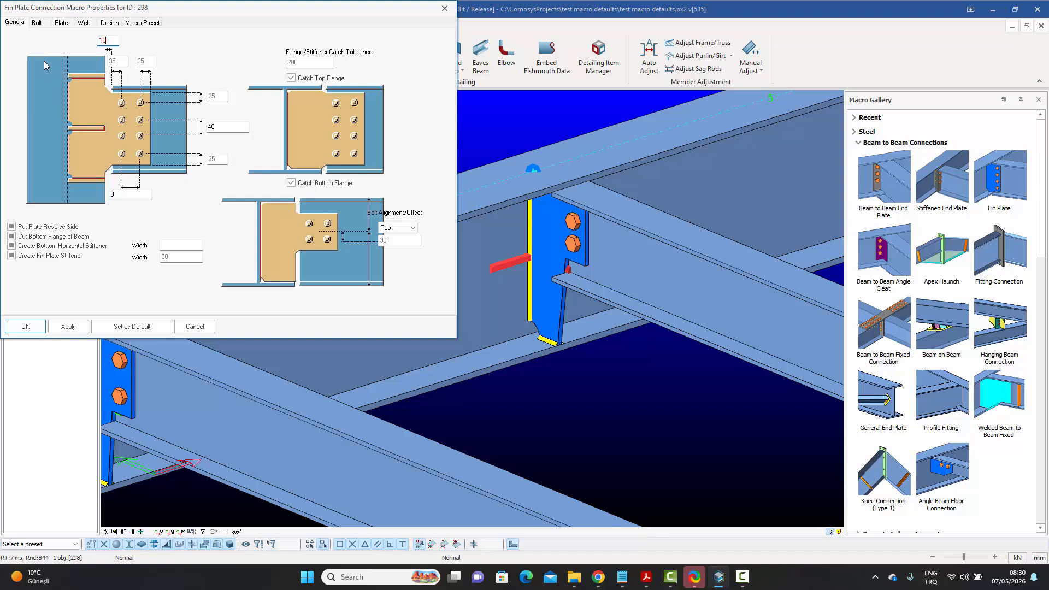
click(69, 327)
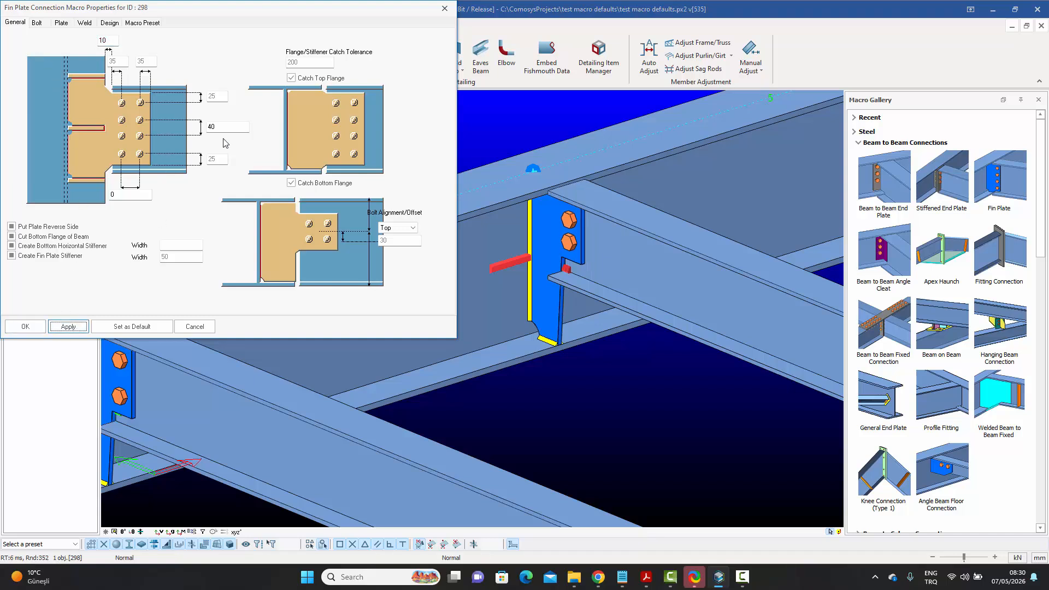
Set the vertical bolt spacing to 45 and the bolt distance from the beam's end to 25, applying both
drag(222, 127, 144, 128)
text(45)
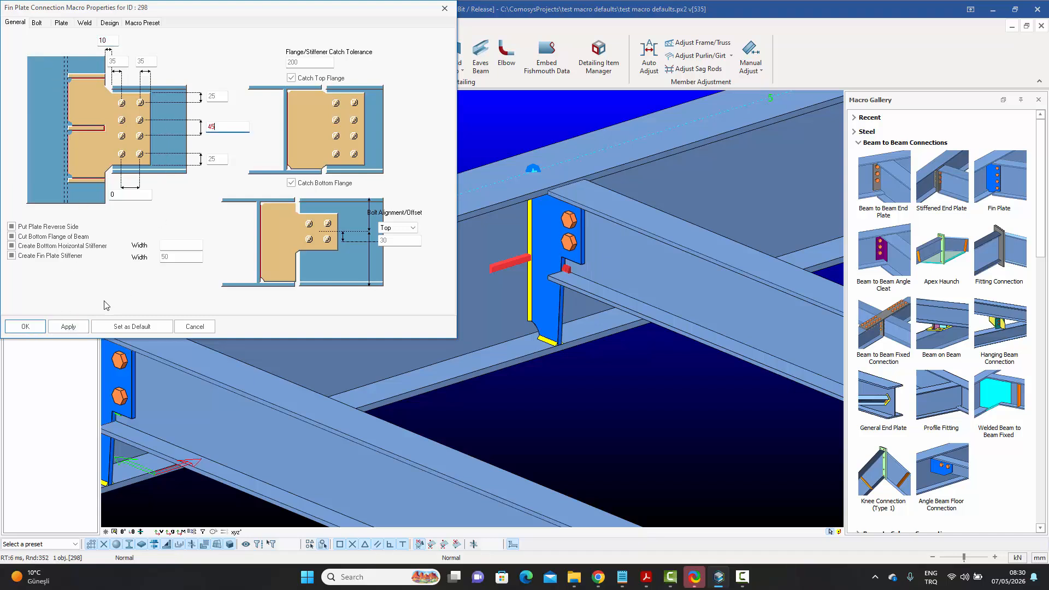
click(67, 328)
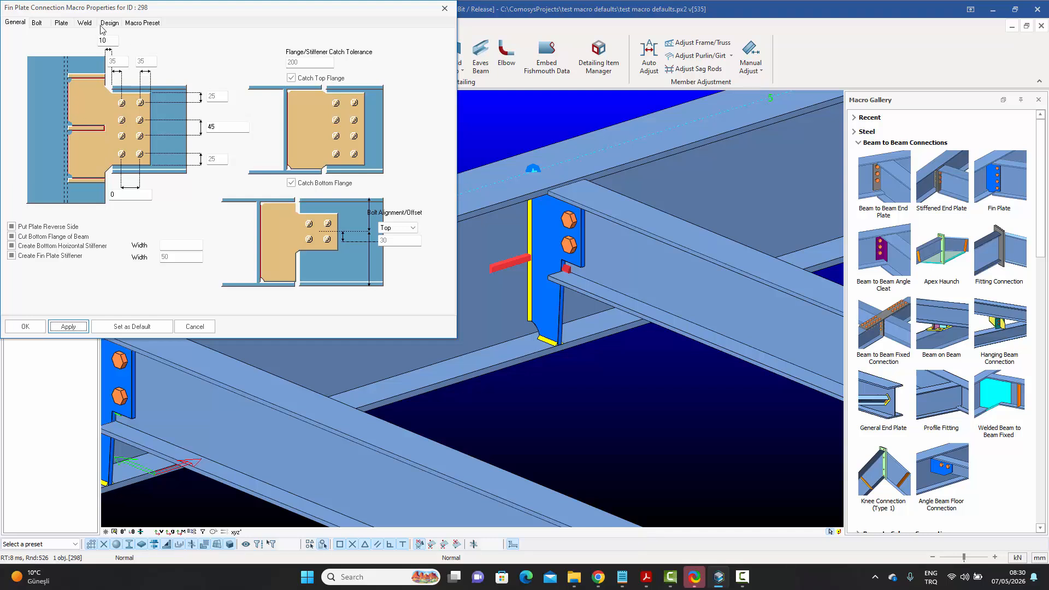
double_click(119, 60)
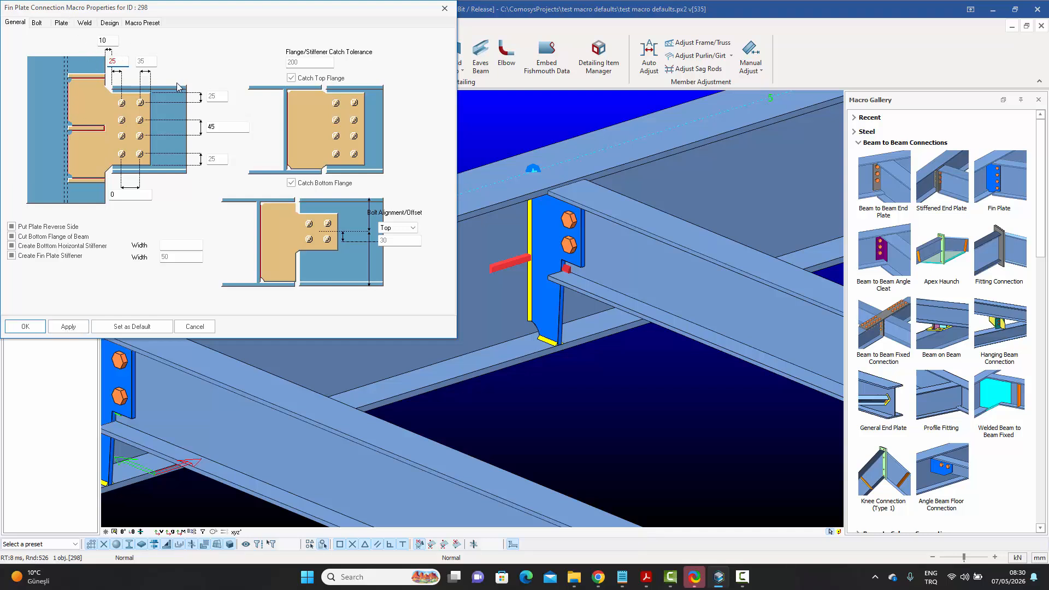
click(68, 326)
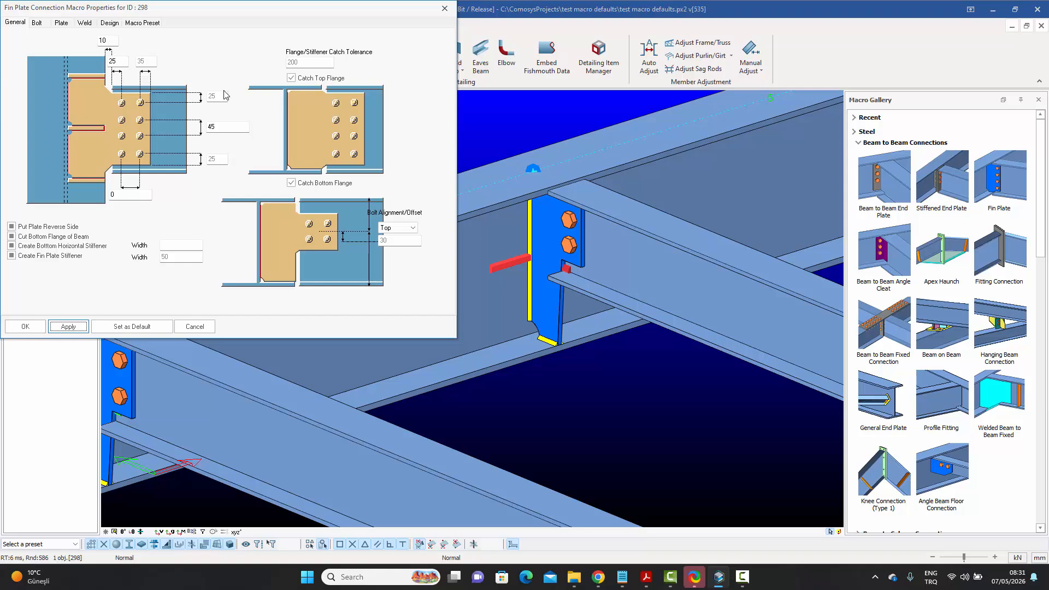
Set the fin plate's bolt material to 5.6, apply it, and accept and close the connection properties
click(37, 23)
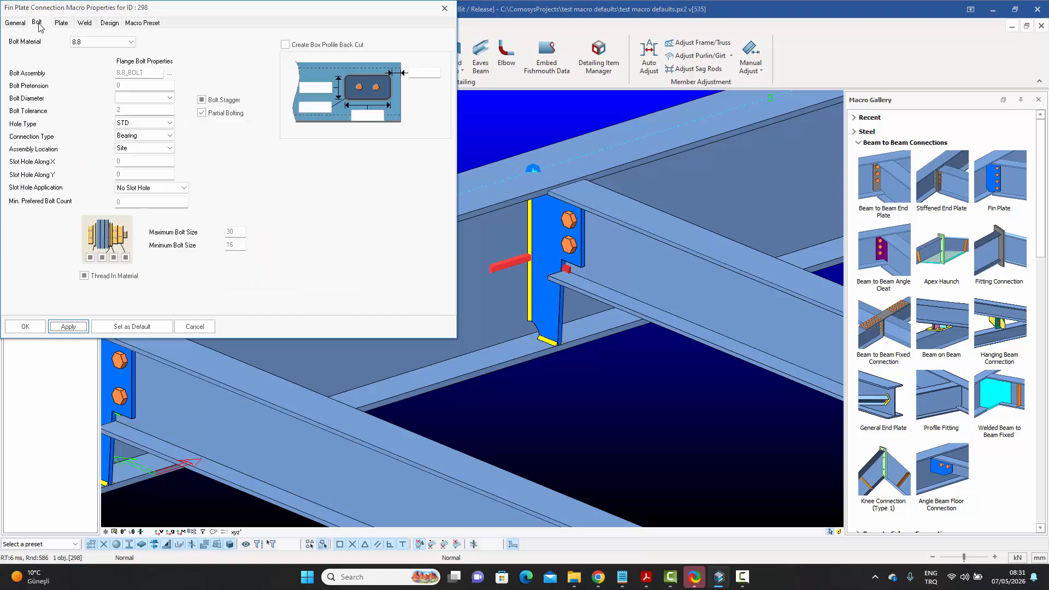
click(97, 42)
scroll(100, 53, up, 1)
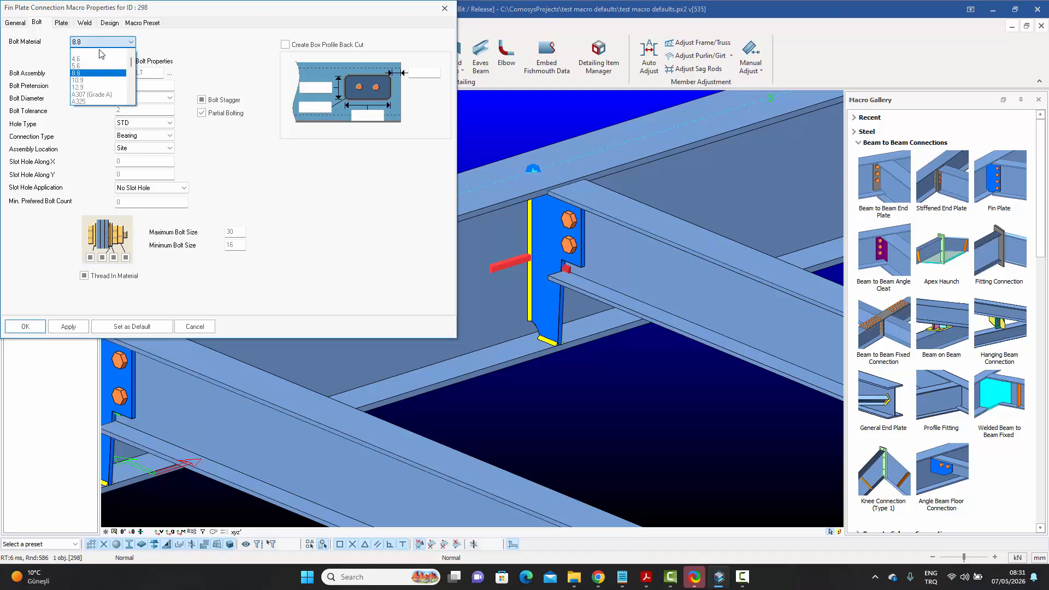
click(89, 66)
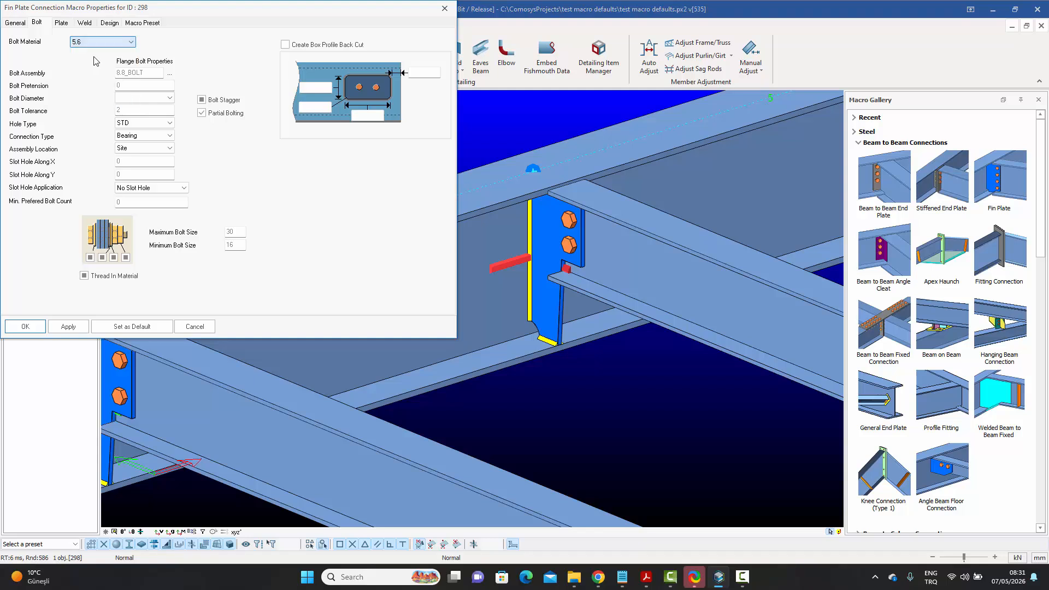
click(67, 328)
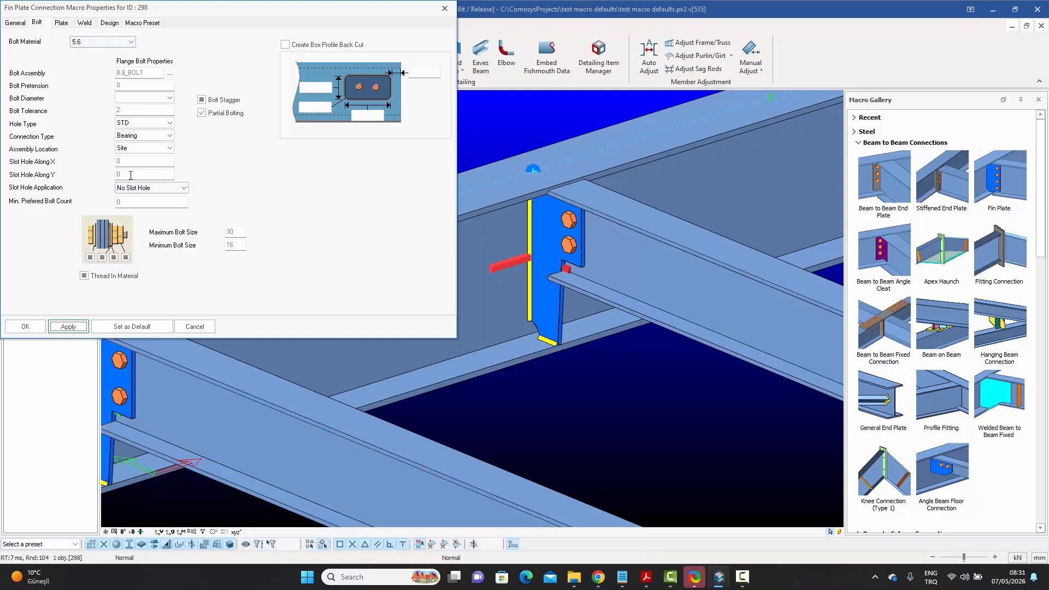
click(13, 26)
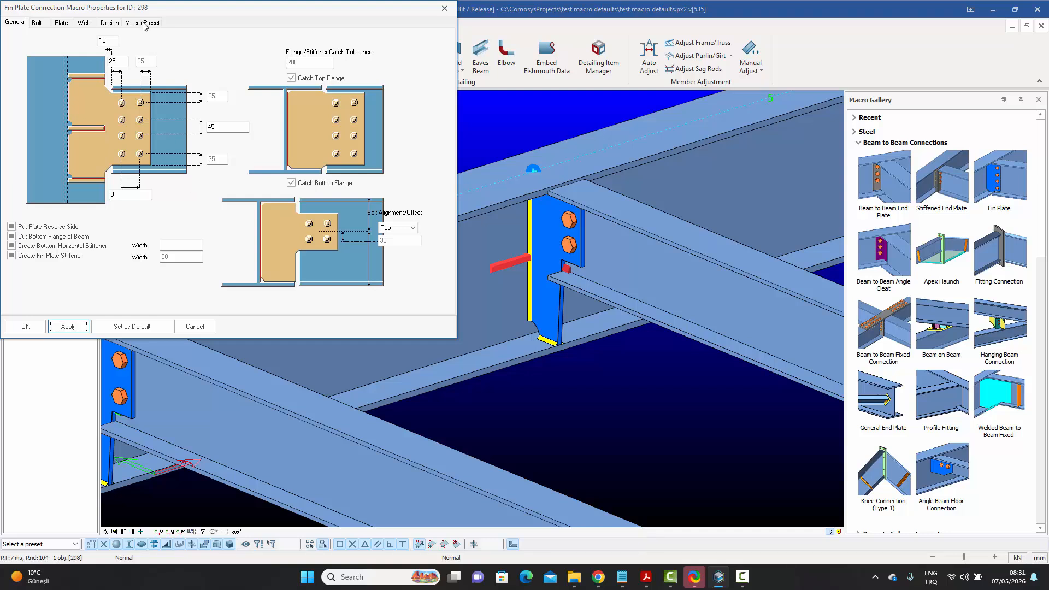
click(26, 326)
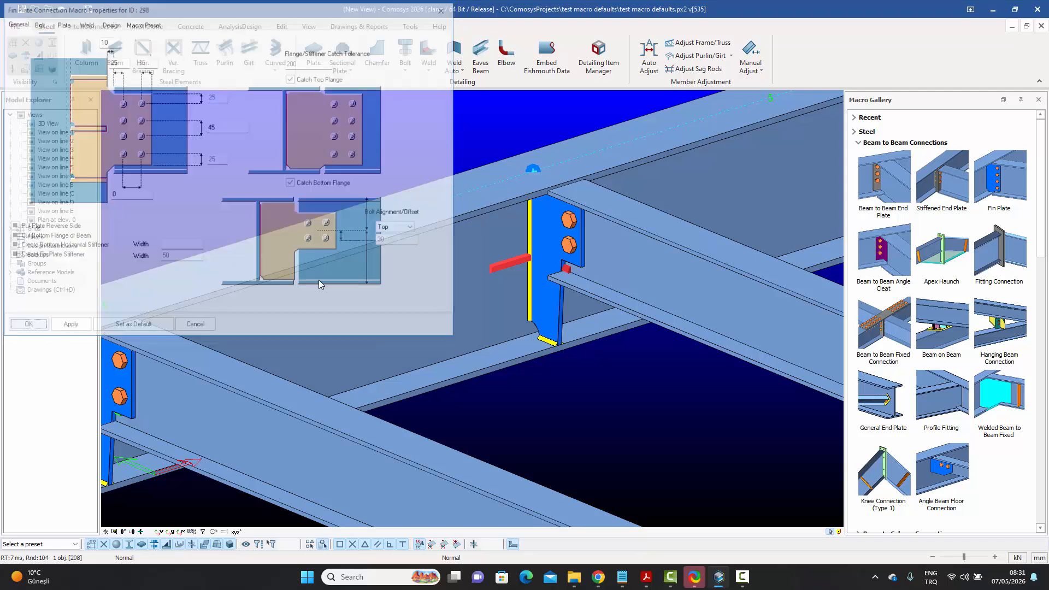
Check the connected beam's profile name and turn off Catch Bottom Flange for its fin plate, applying the change
double_click(643, 251)
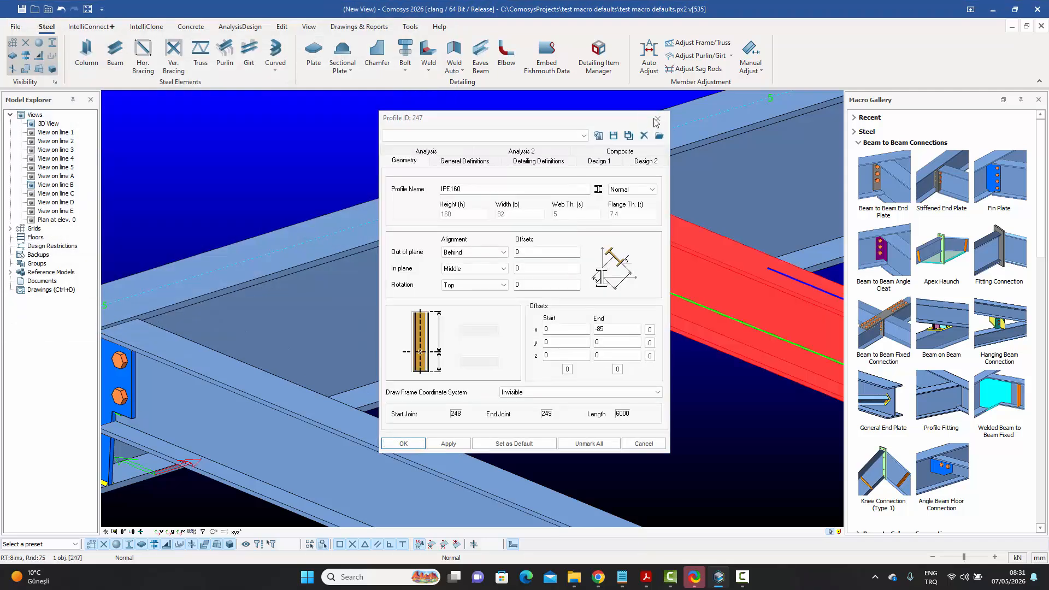
click(664, 116)
click(547, 266)
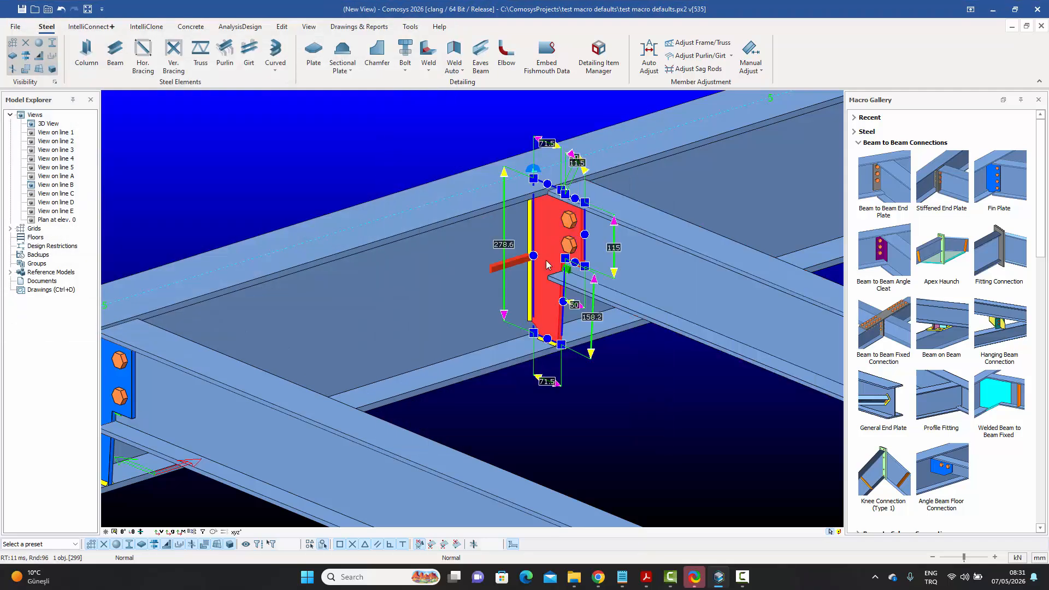
key(Escape)
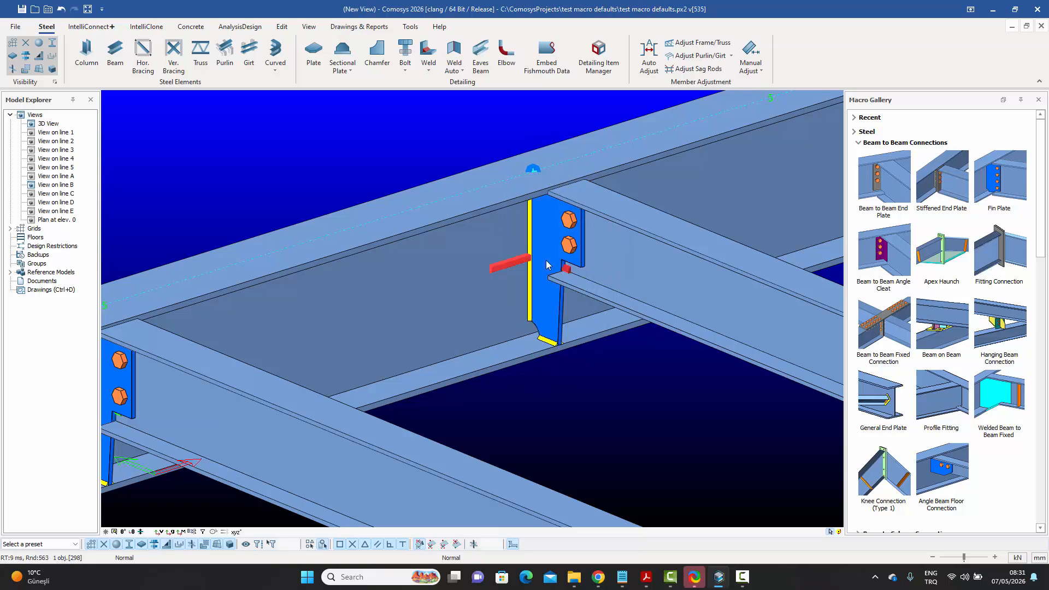
double_click(548, 266)
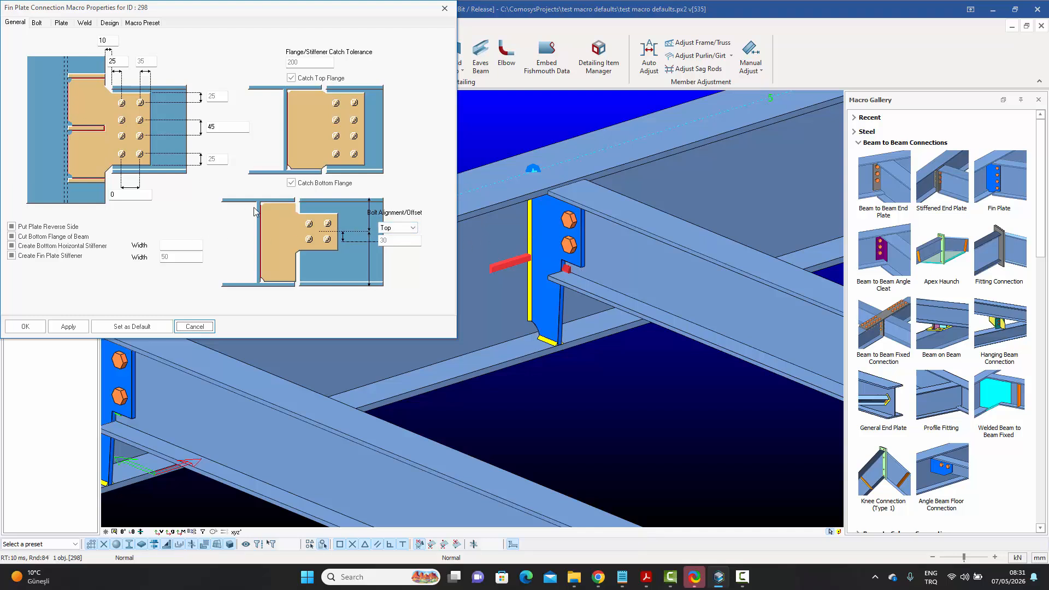
click(293, 183)
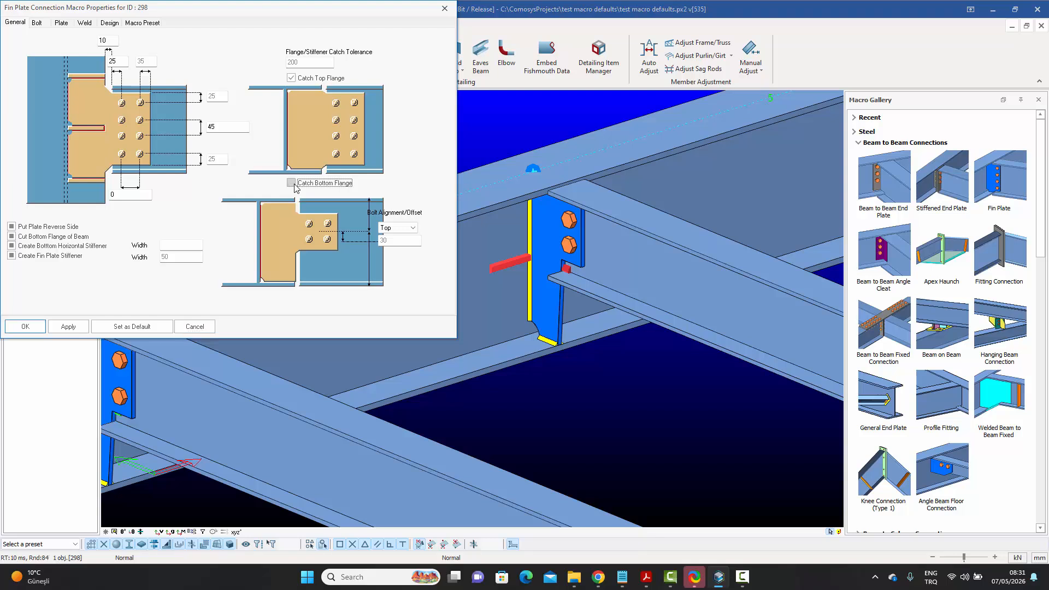
click(67, 327)
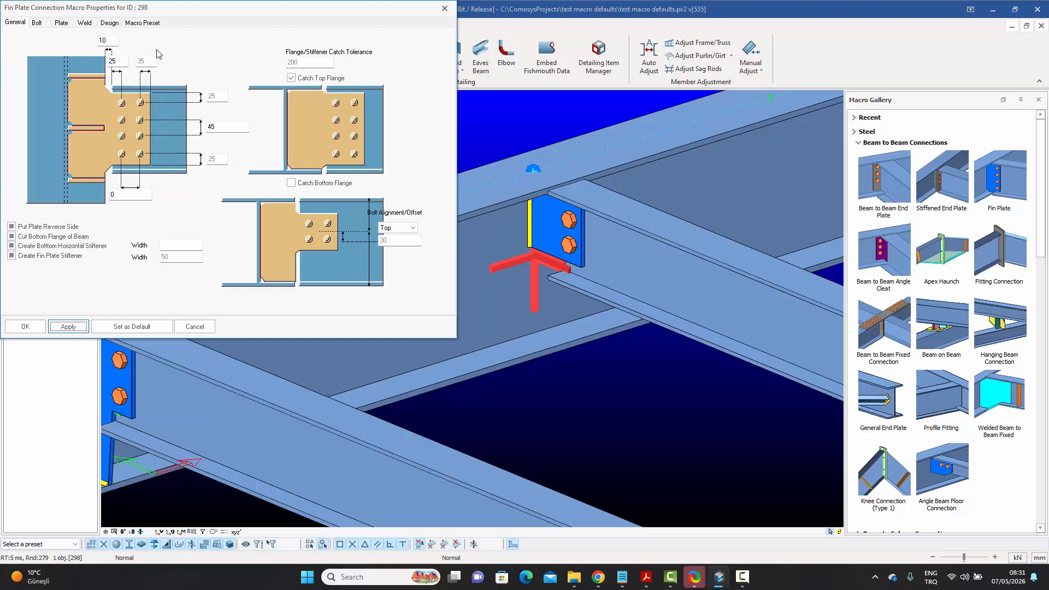
Save the current fin plate settings as a new macro preset named IPE160
click(143, 23)
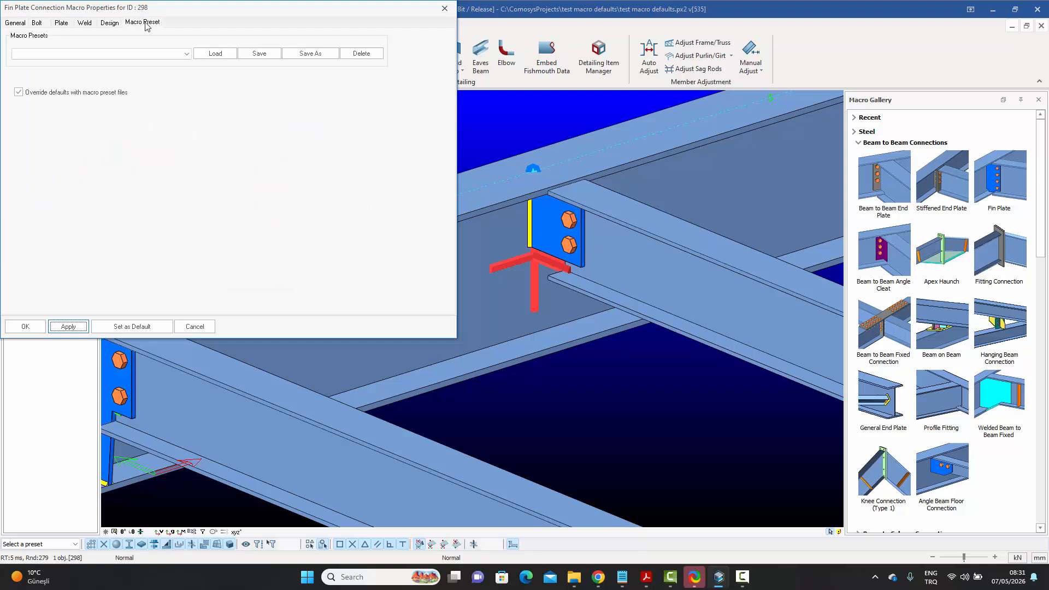
click(309, 55)
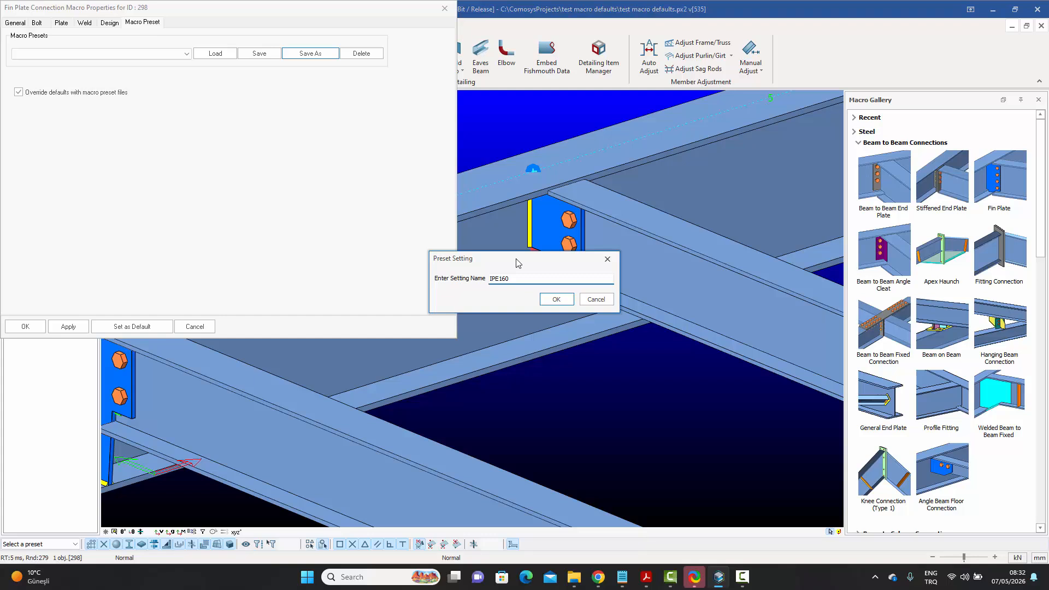
click(556, 300)
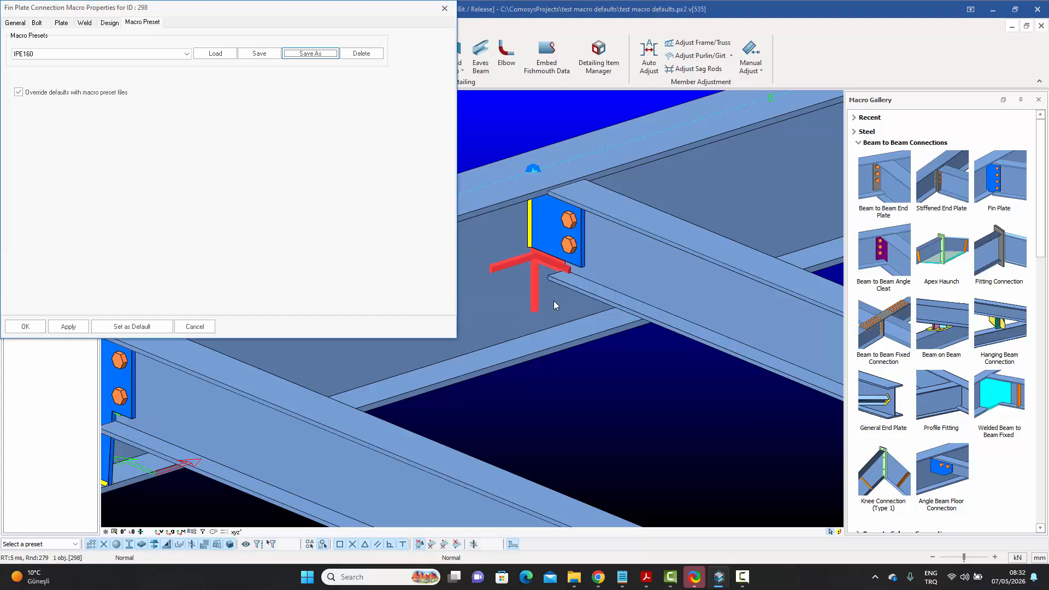
Review the list of saved macro presets and close the fin plate connection properties
click(187, 55)
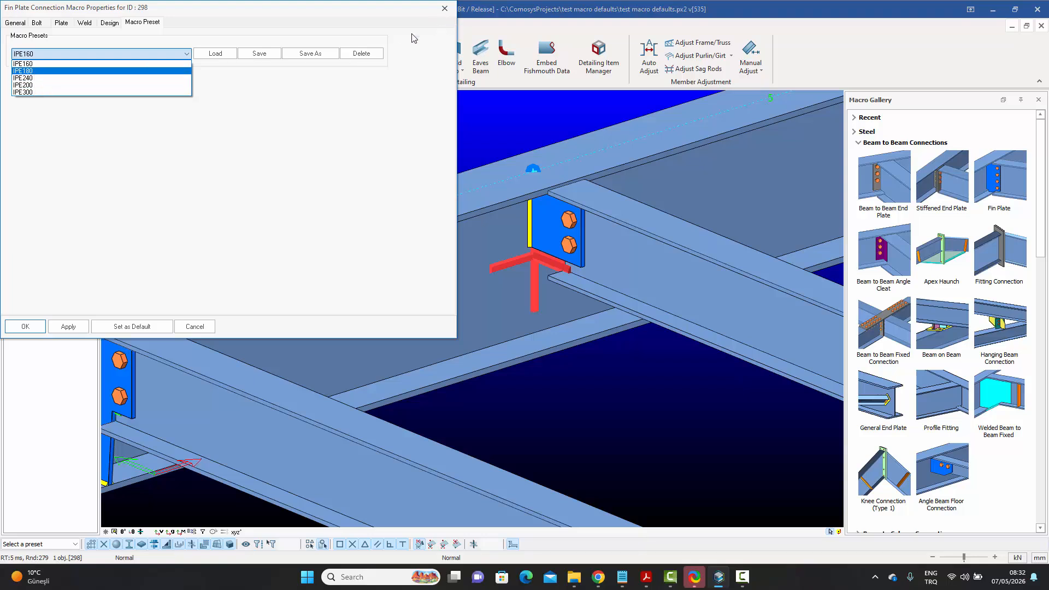
click(447, 12)
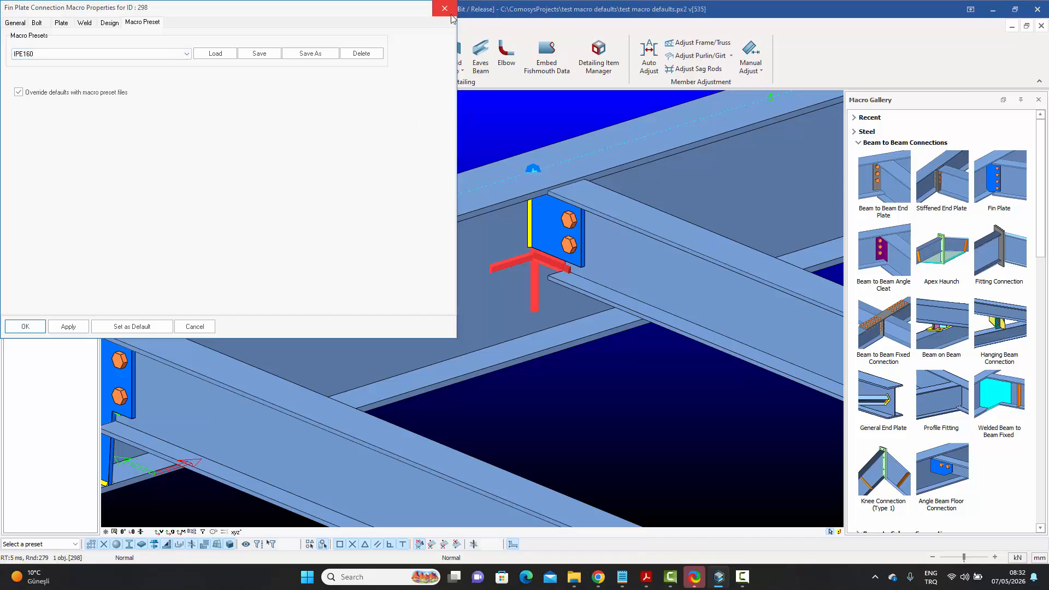
click(447, 11)
click(456, 127)
middle_drag(464, 163, 501, 162)
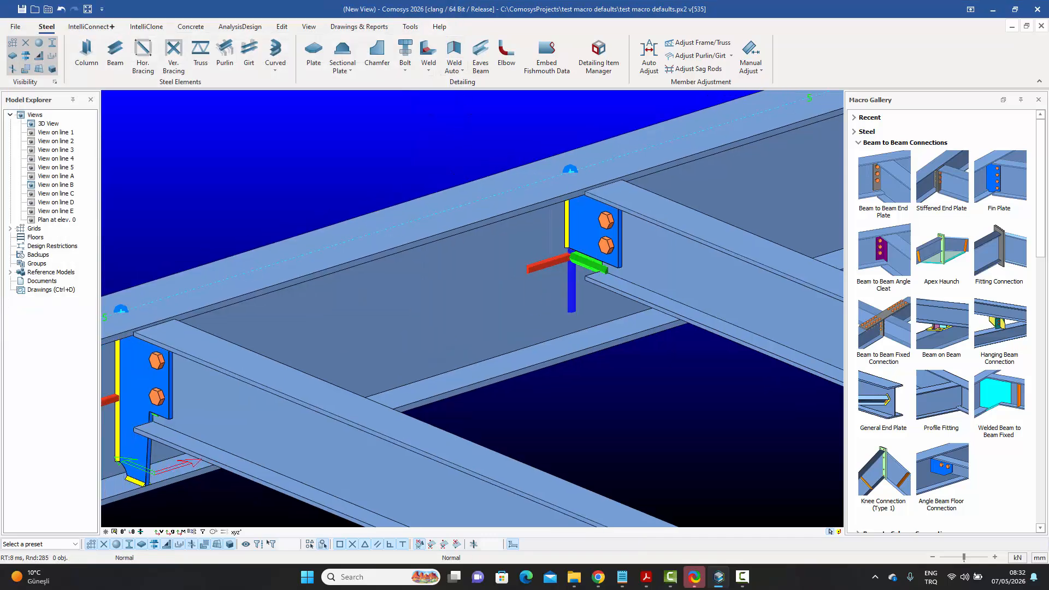
Find the Fin Plate Connection Macro in the macro defaults by filtering for Fin and open its local preset folder
scroll(503, 164, down, 4)
scroll(506, 167, up, 1)
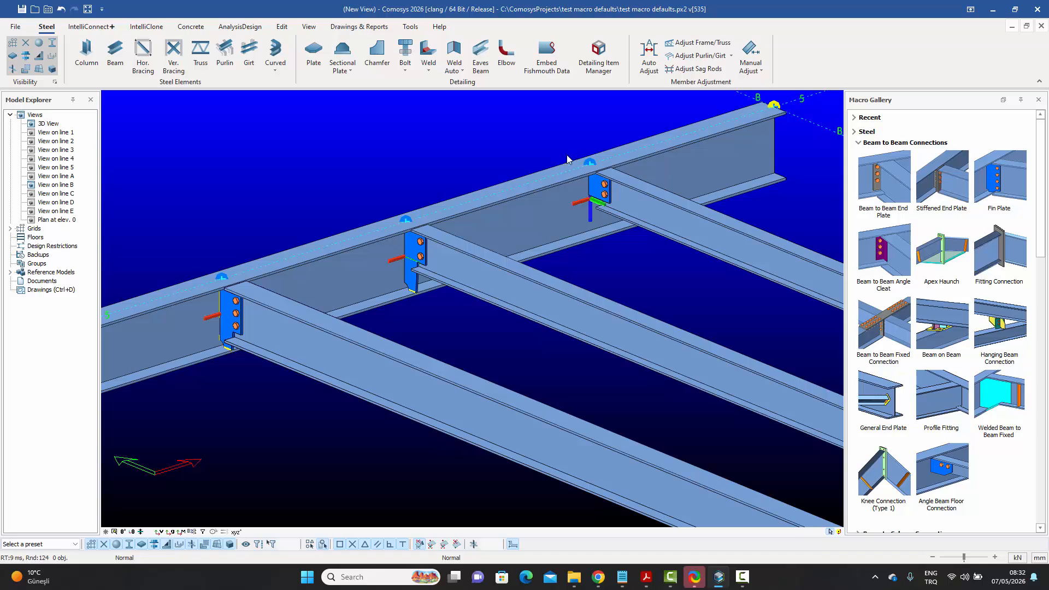
click(411, 26)
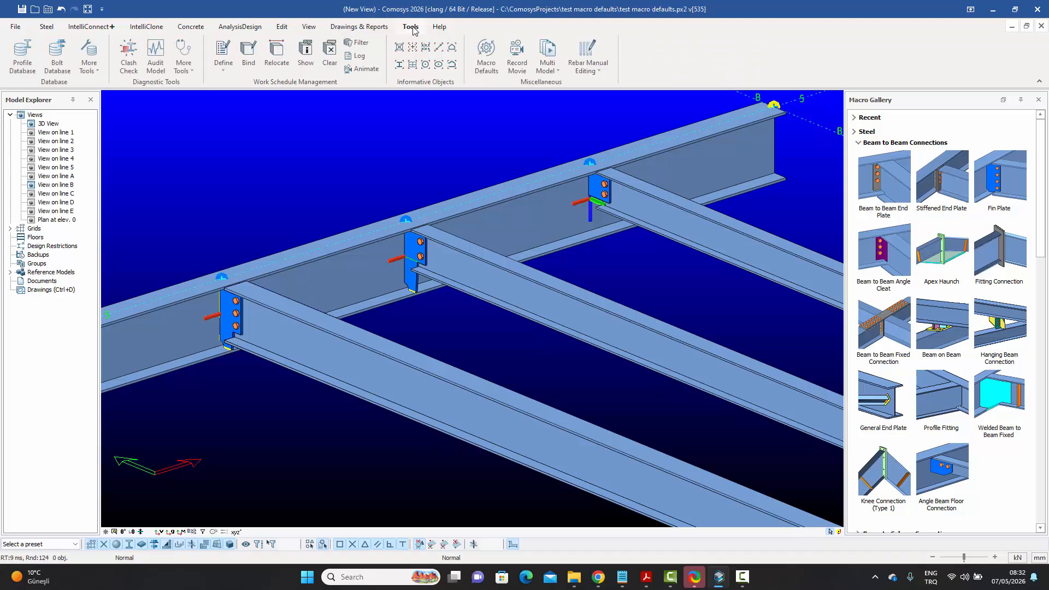
click(488, 57)
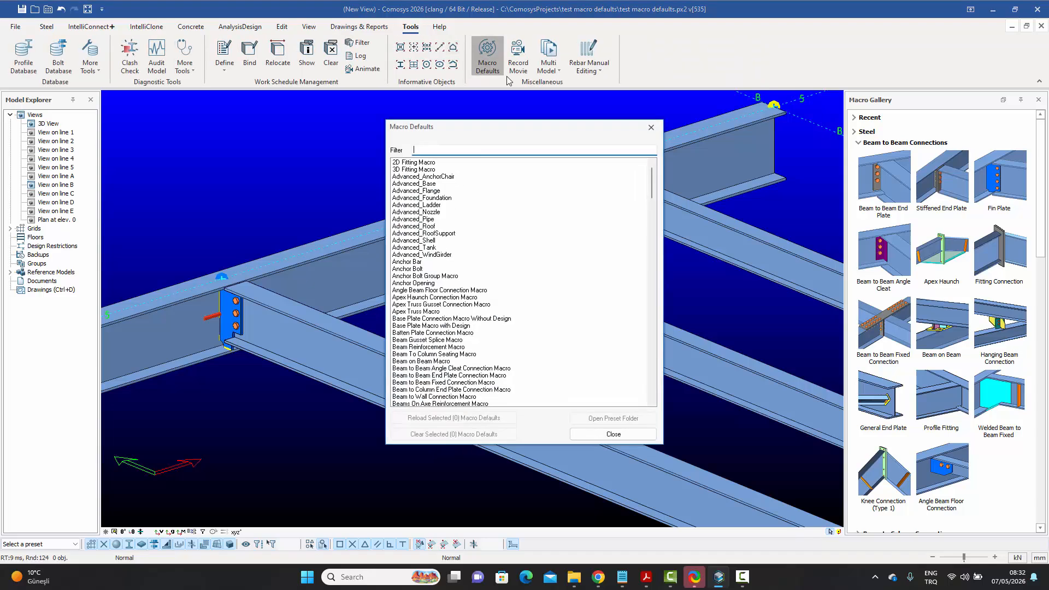
text(F)
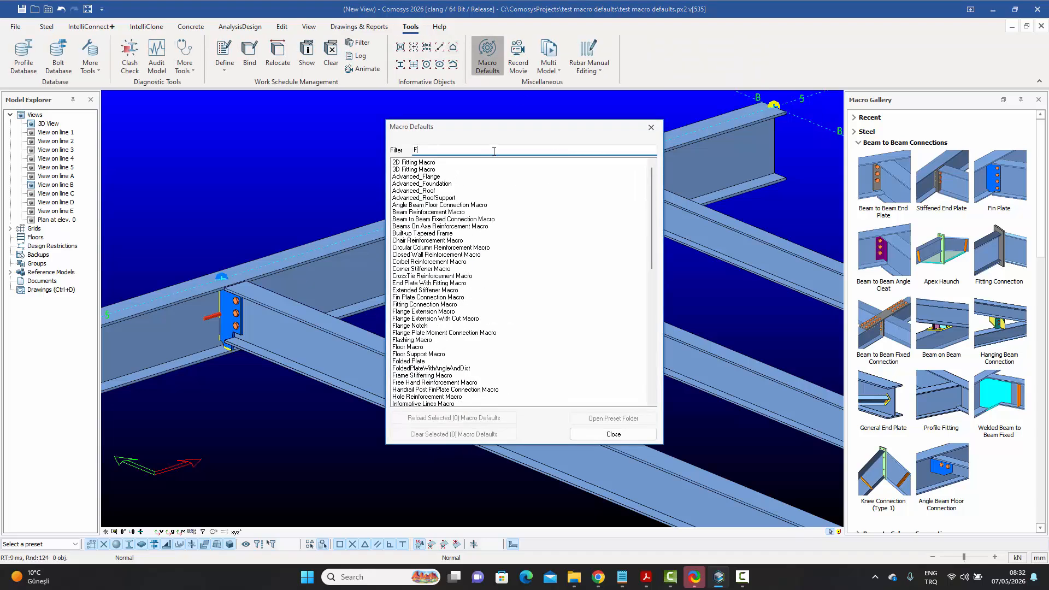
text(in)
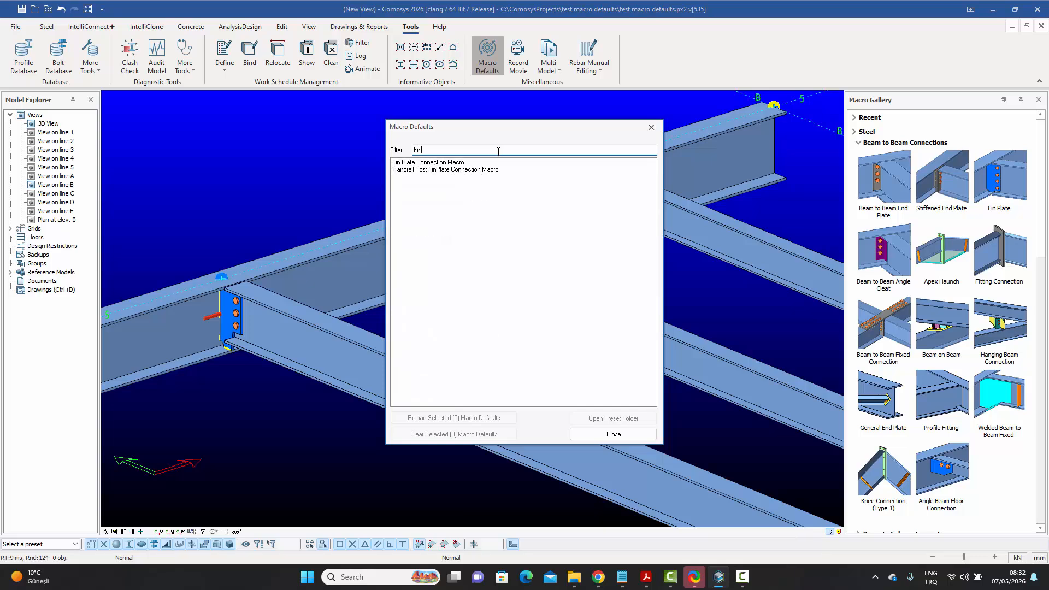
click(460, 163)
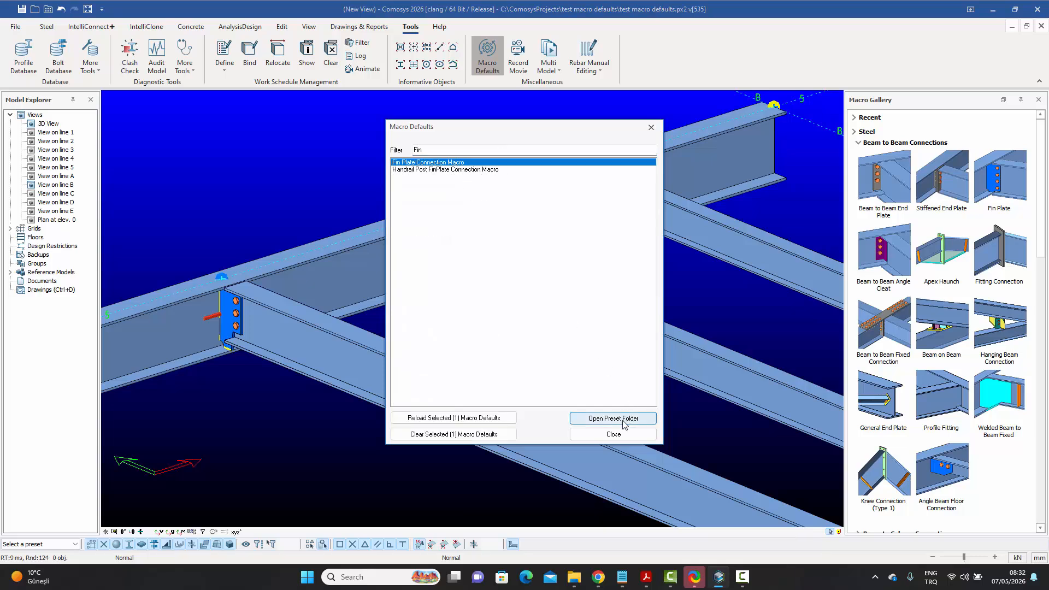
click(615, 418)
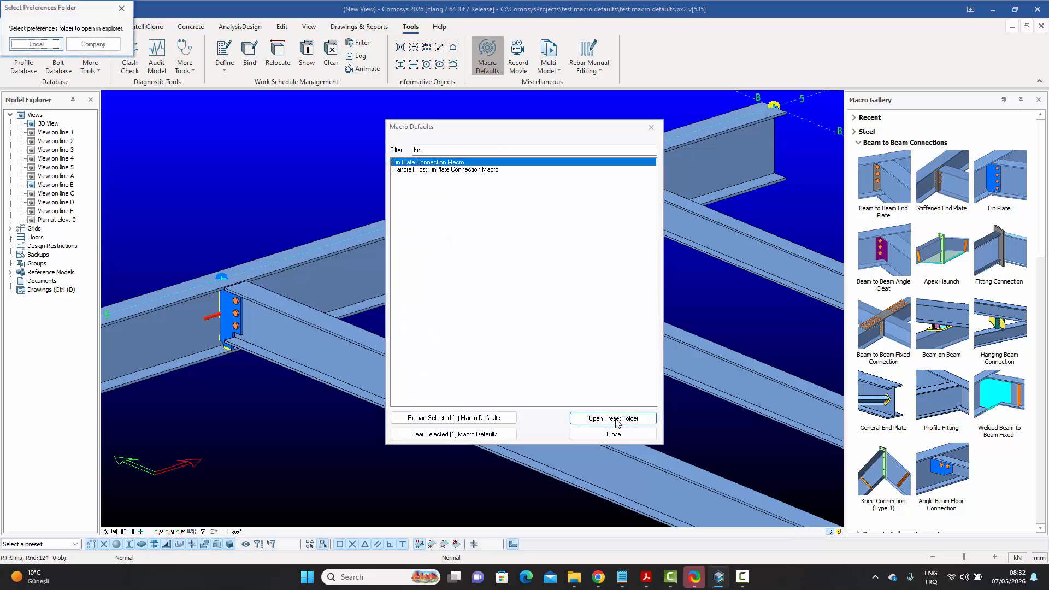
click(36, 44)
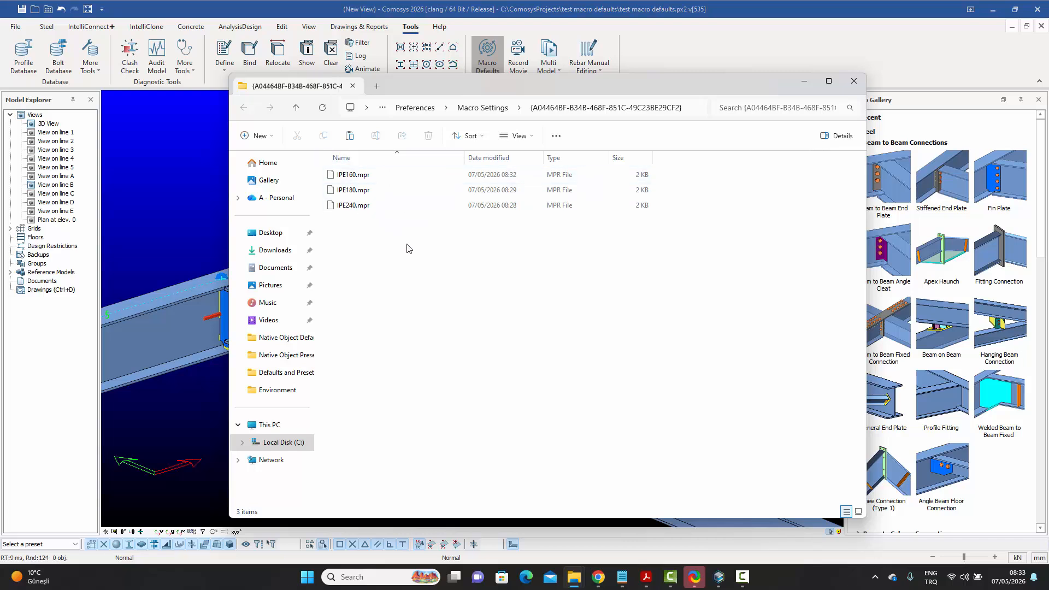
Copy the preset files IPE160.mpr, IPE180.mpr and IPE240.mpr from the local folder and close that folder
drag(408, 244, 347, 176)
right_click(347, 176)
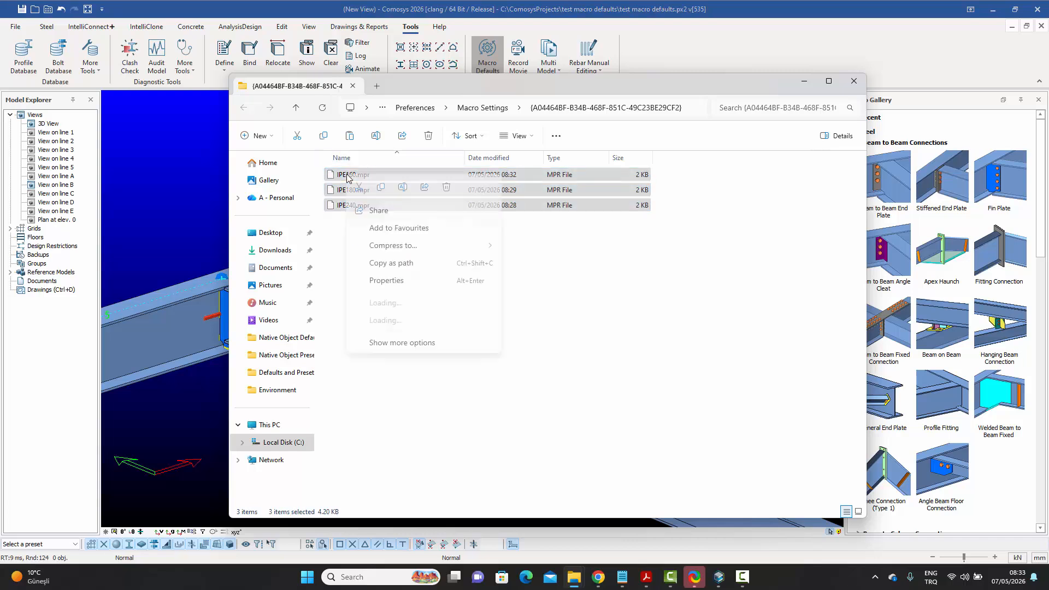
click(384, 191)
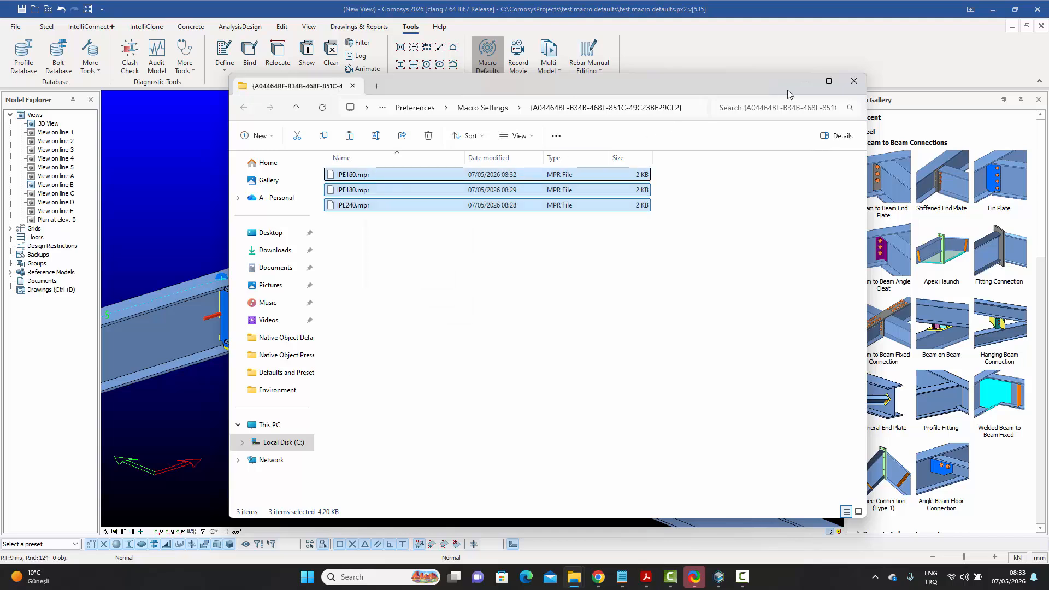
click(855, 81)
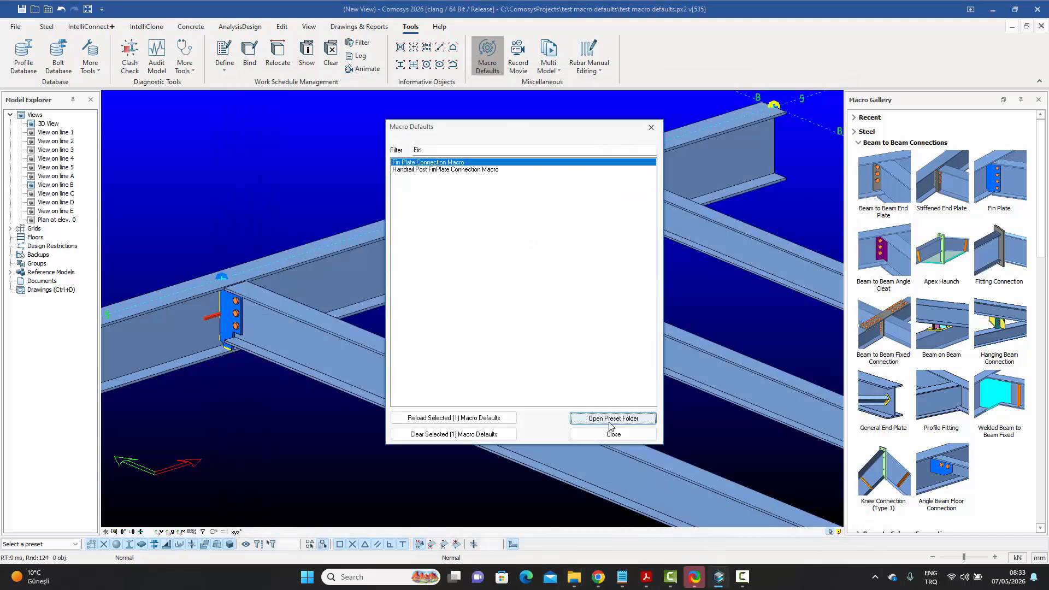
Paste the copied preset files into the macro's company preset folder, and close the folder and the macro defaults
click(609, 419)
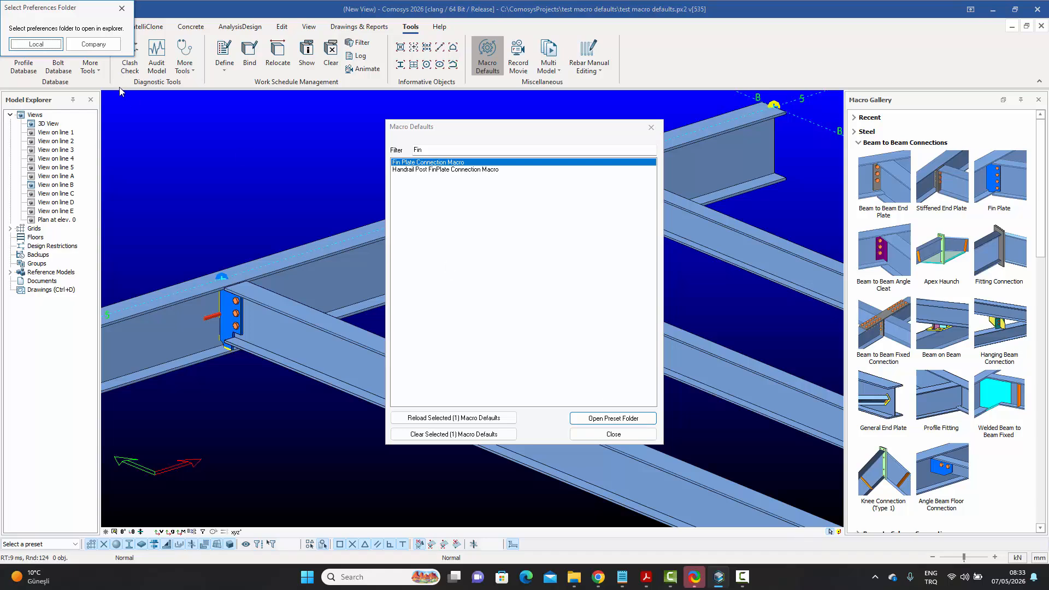
click(93, 46)
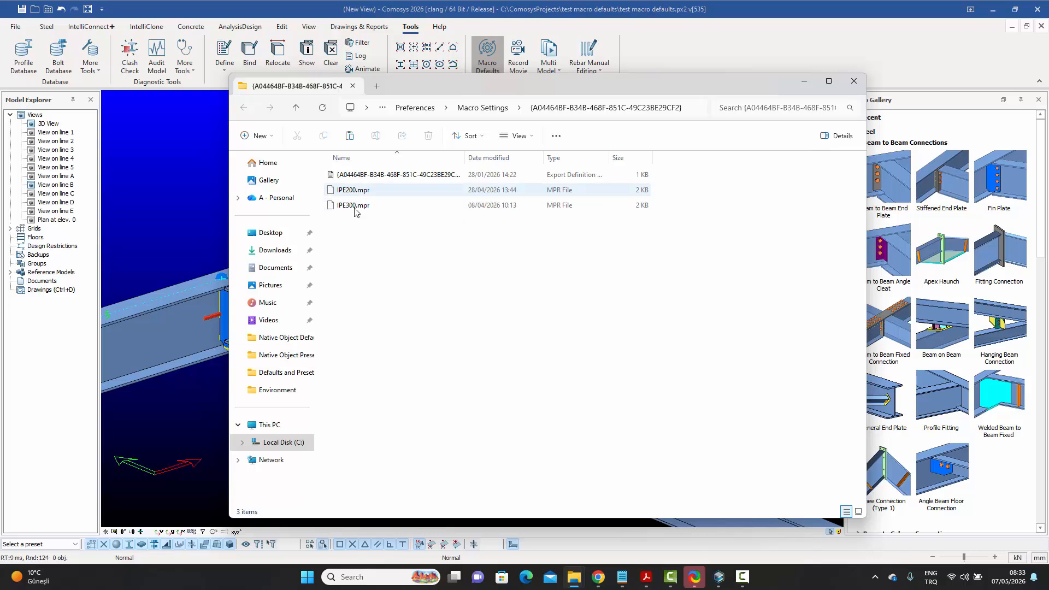
right_click(386, 259)
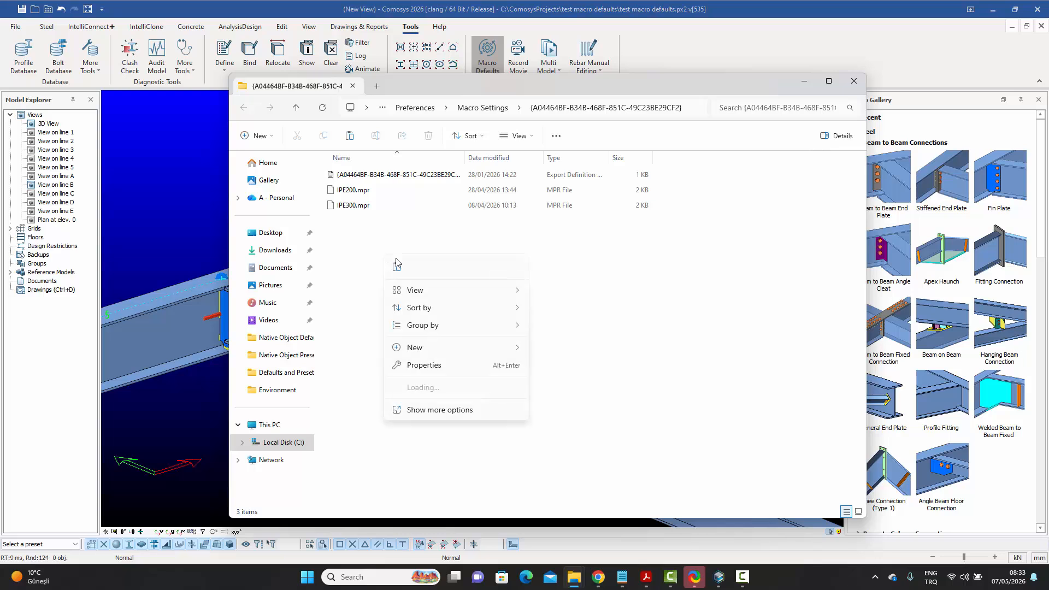
click(397, 269)
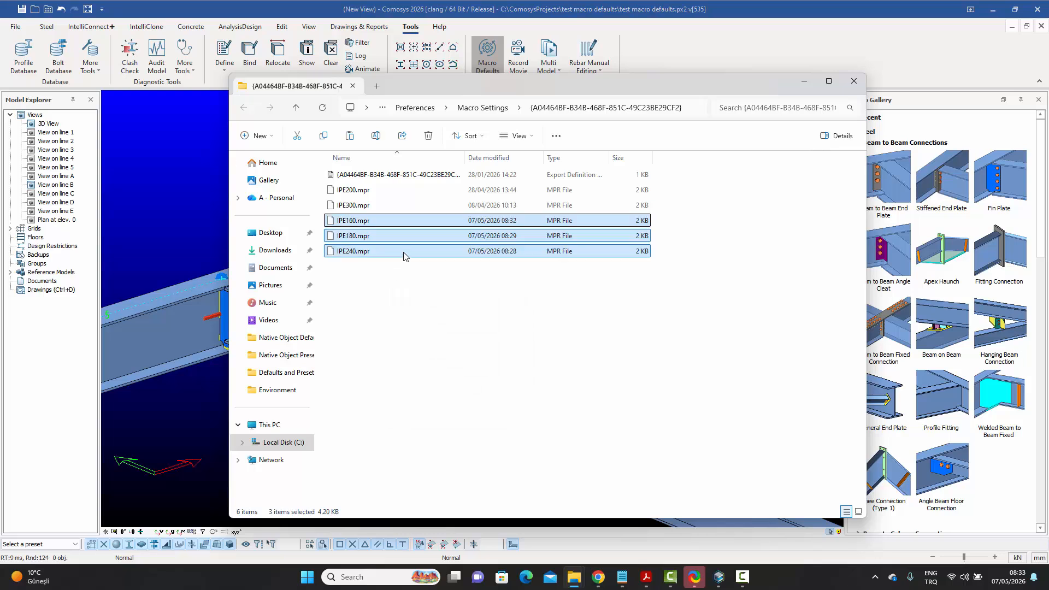
click(397, 269)
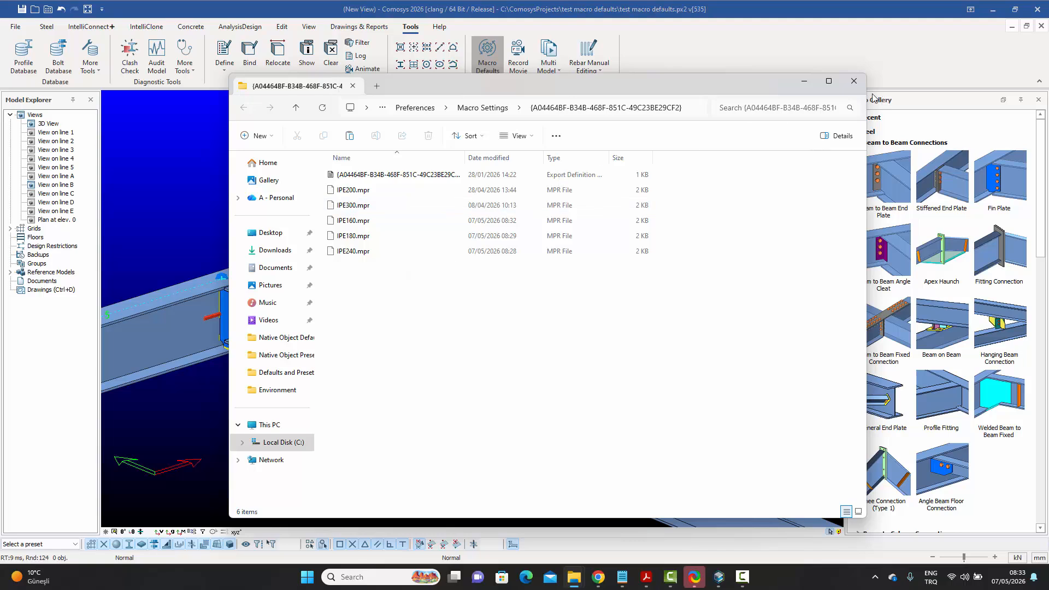
click(854, 83)
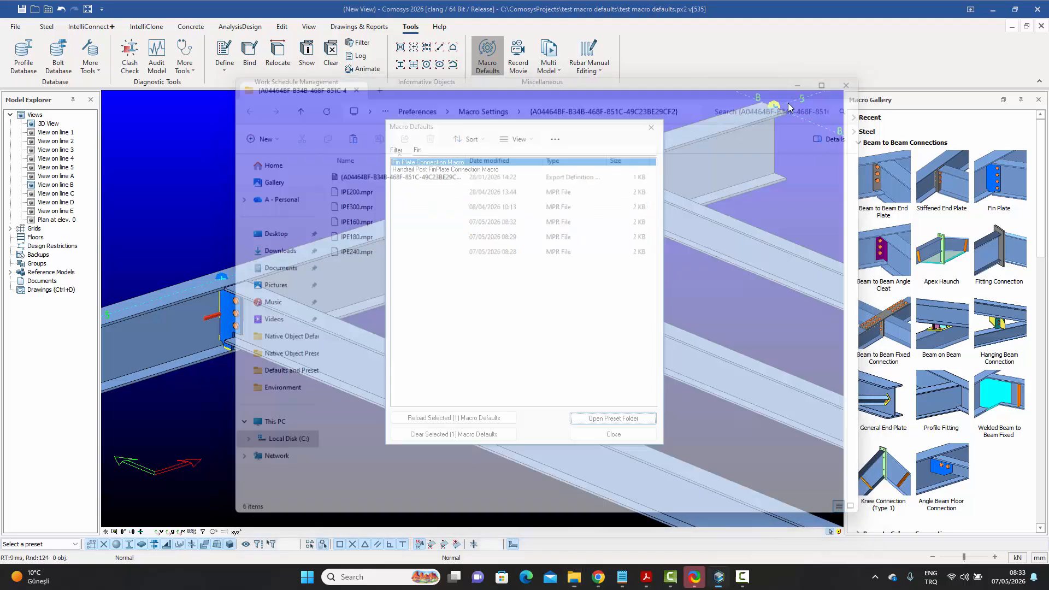
click(600, 434)
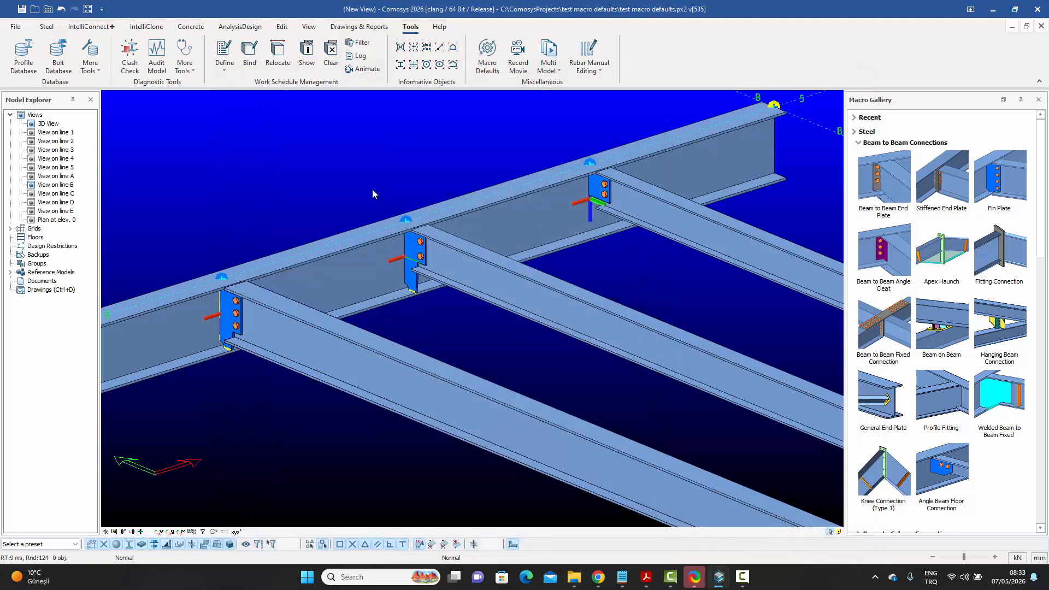
Draw a new secondary beam from the main beam's midpoint to grid line 4, parallel to the existing secondary beams
scroll(557, 161, down, 5)
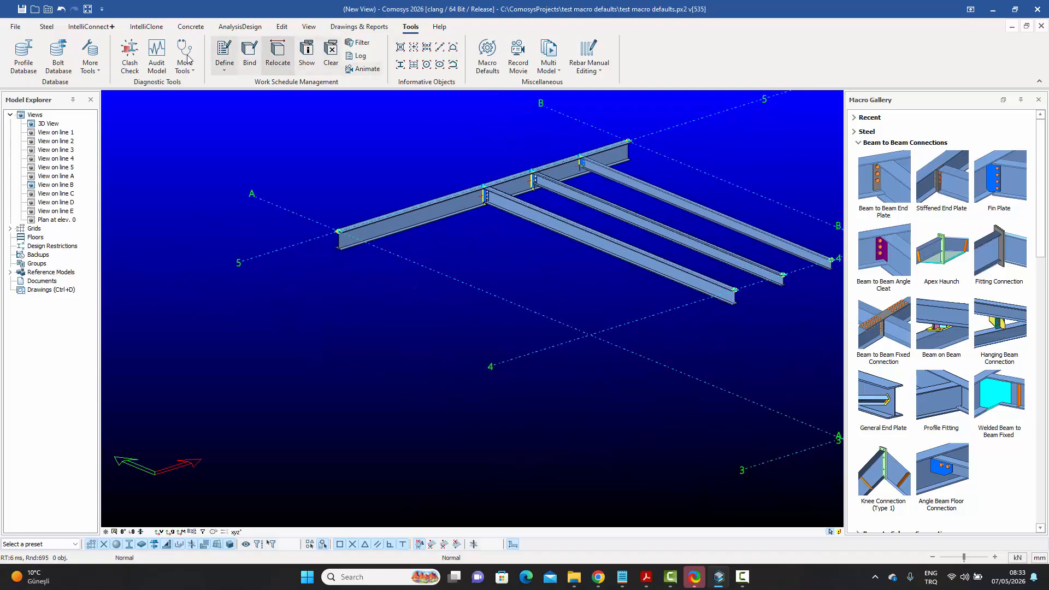
click(44, 26)
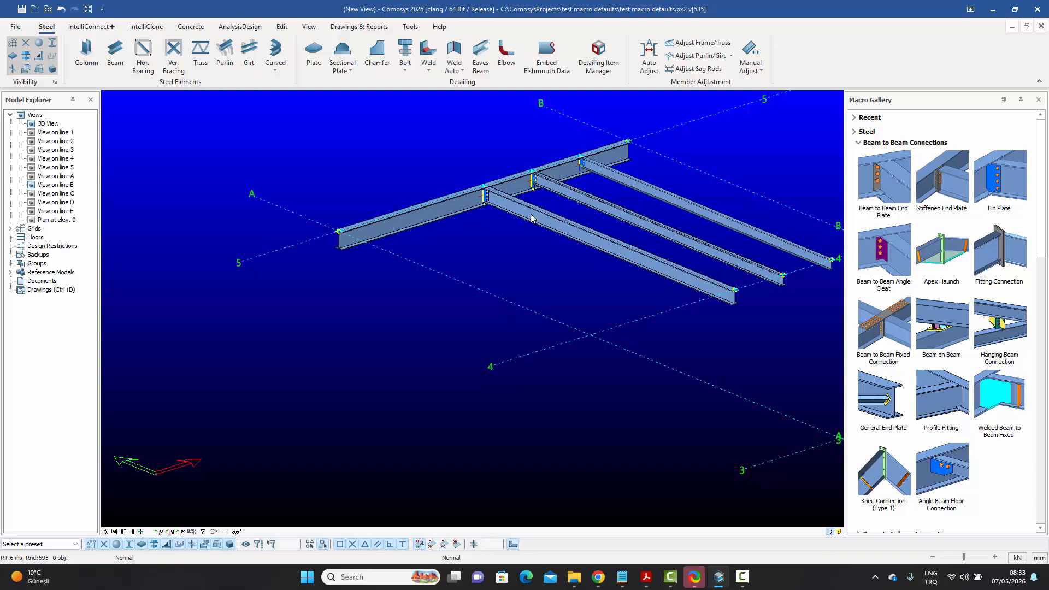
click(114, 52)
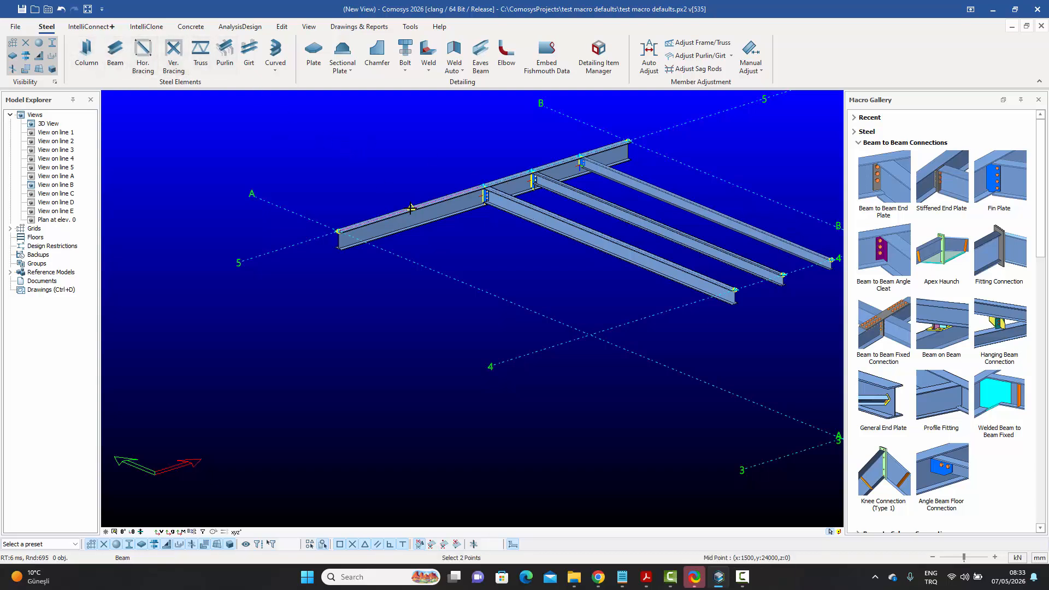
click(411, 208)
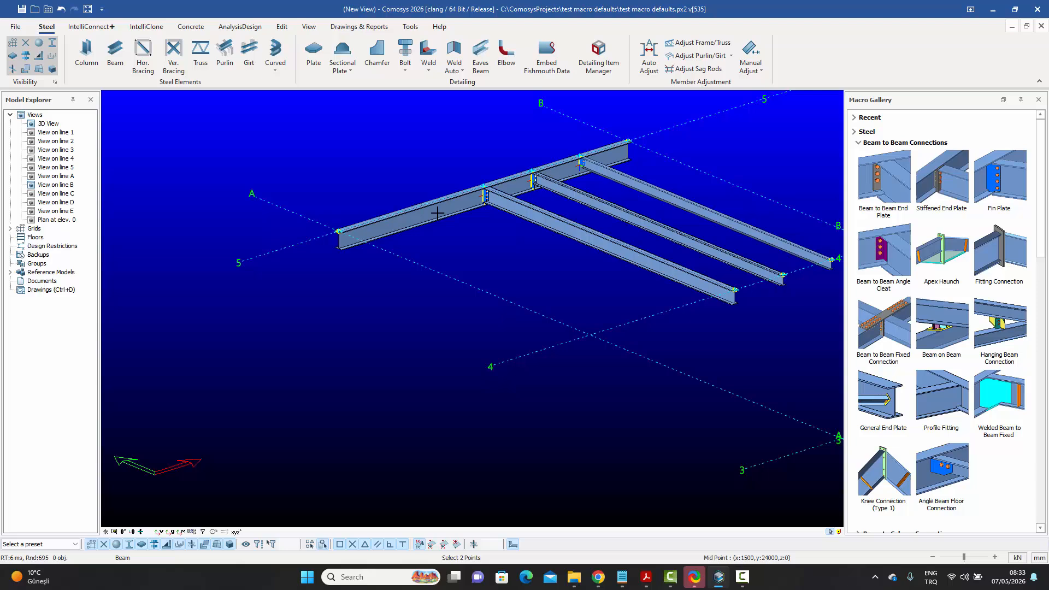
click(654, 316)
right_click(503, 211)
key(Escape)
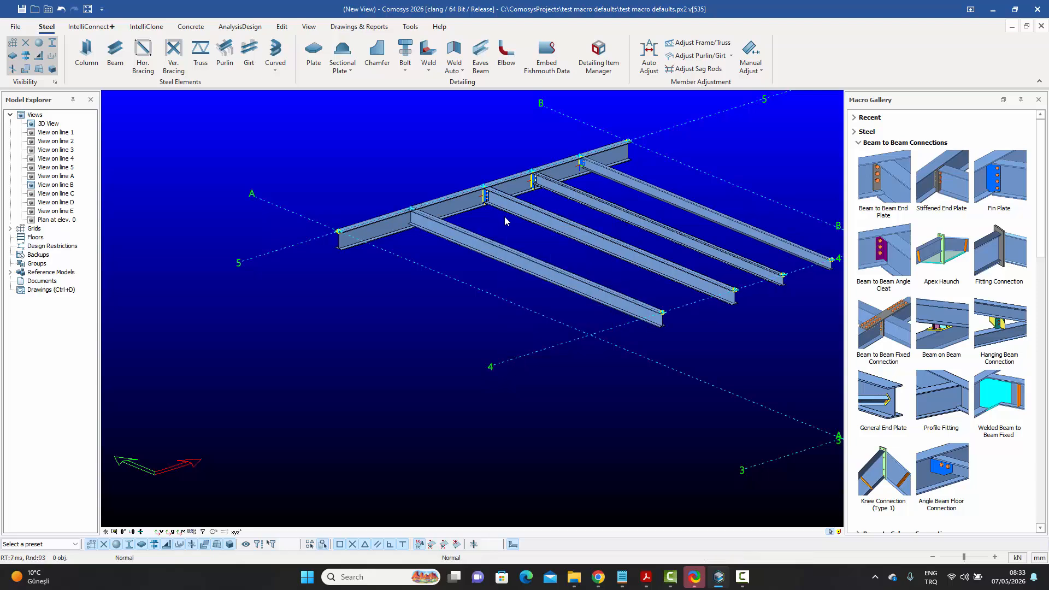
Check the profile of the secondary beam nearest grid B and set the new secondary beam's profile to IPE160
scroll(486, 214, up, 3)
scroll(688, 126, up, 3)
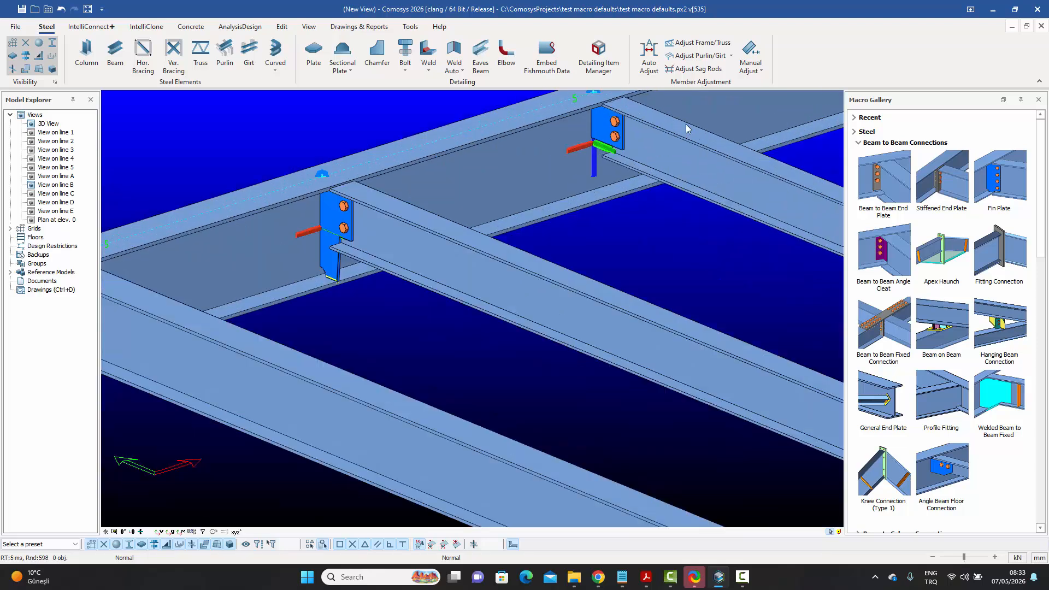
scroll(659, 143, down, 3)
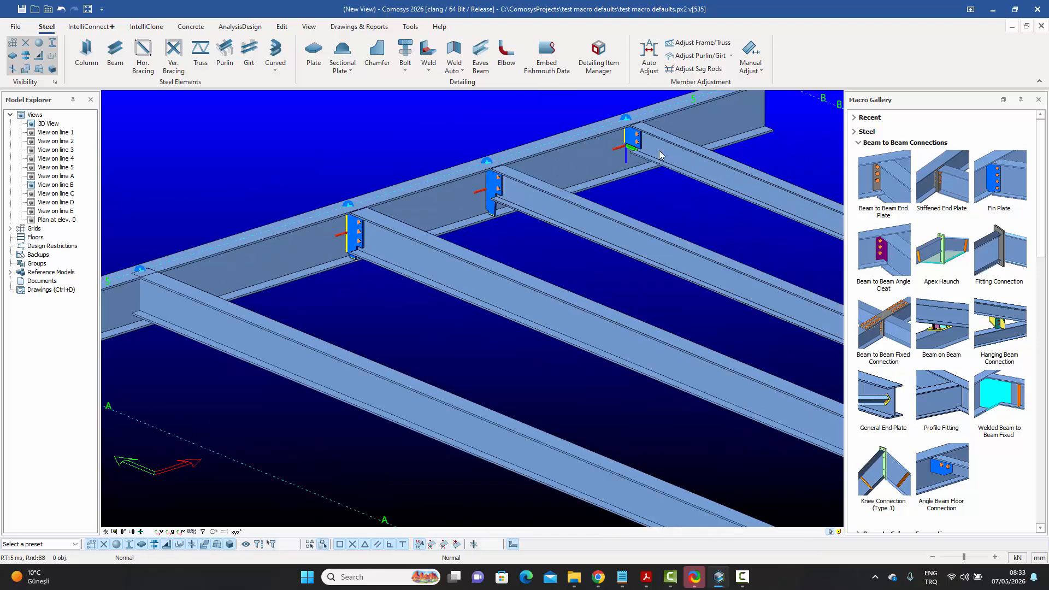
click(706, 178)
double_click(704, 174)
click(658, 118)
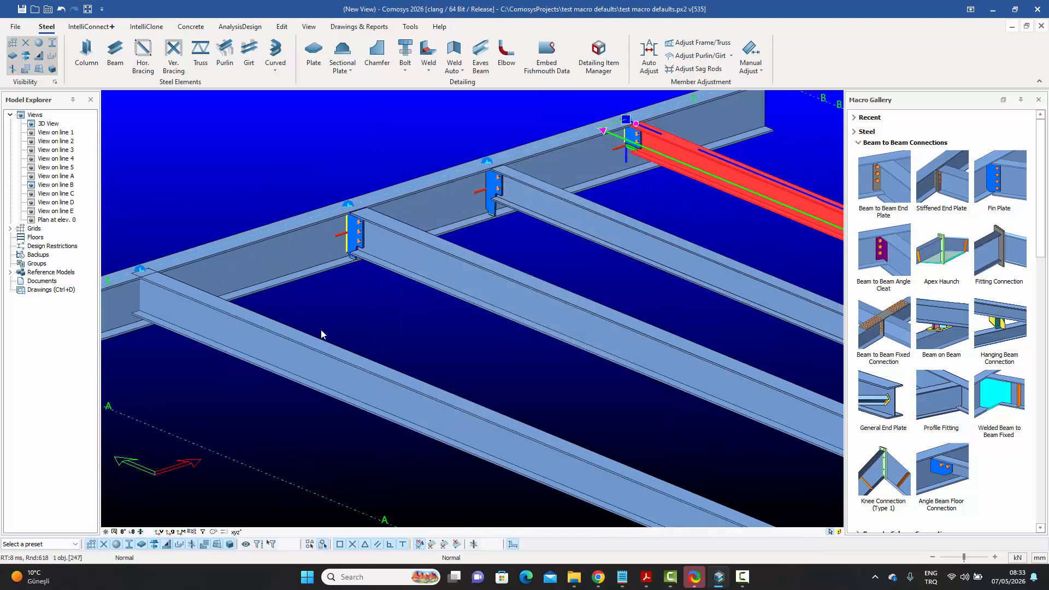
click(277, 344)
double_click(277, 343)
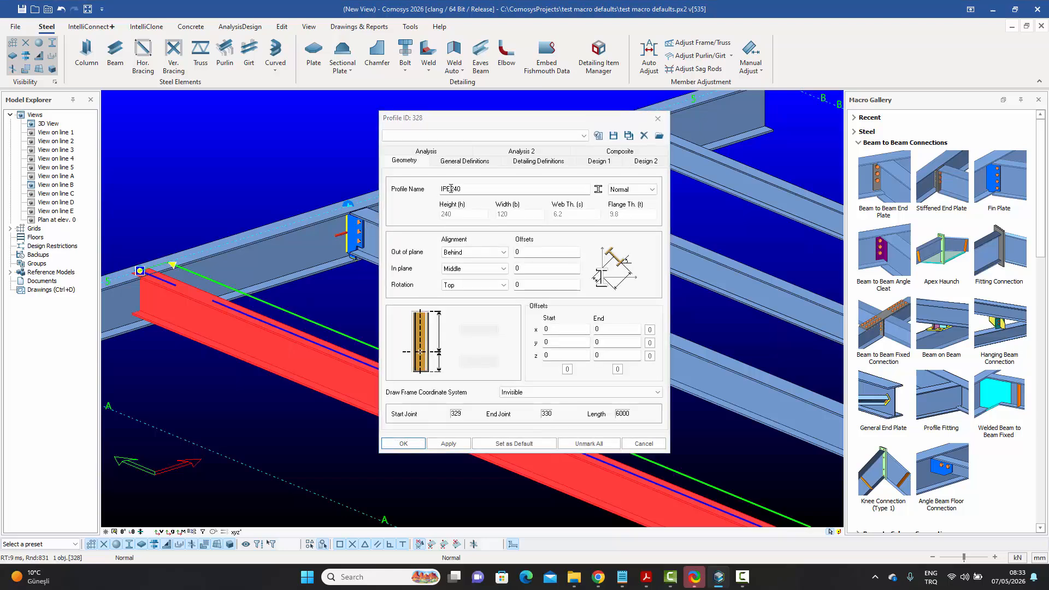
drag(452, 188, 520, 186)
text(160)
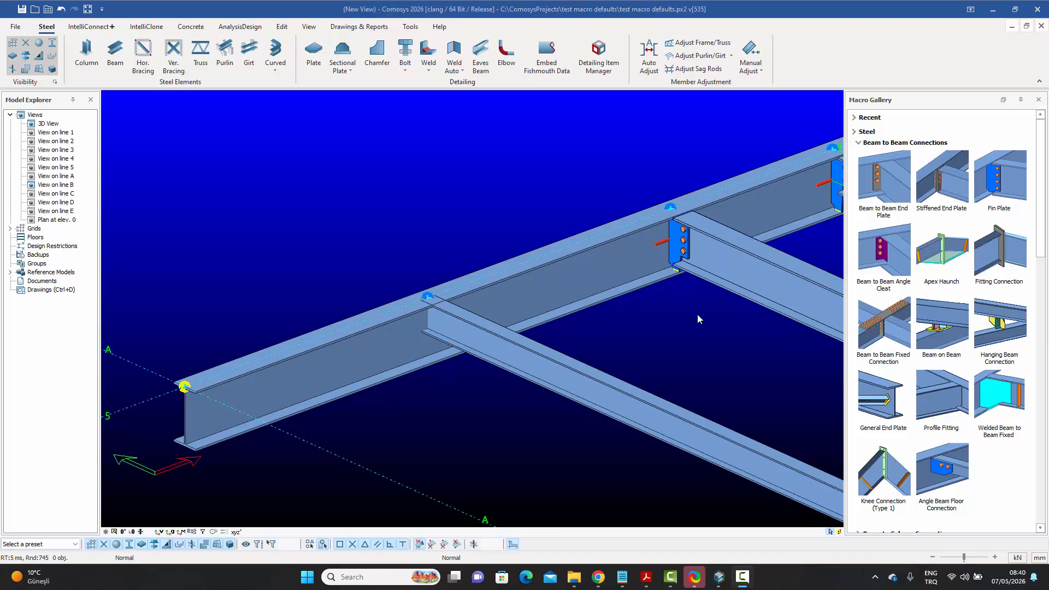
Place a Fin Plate connection between the main beam and the new IPE160 secondary beam
click(1002, 187)
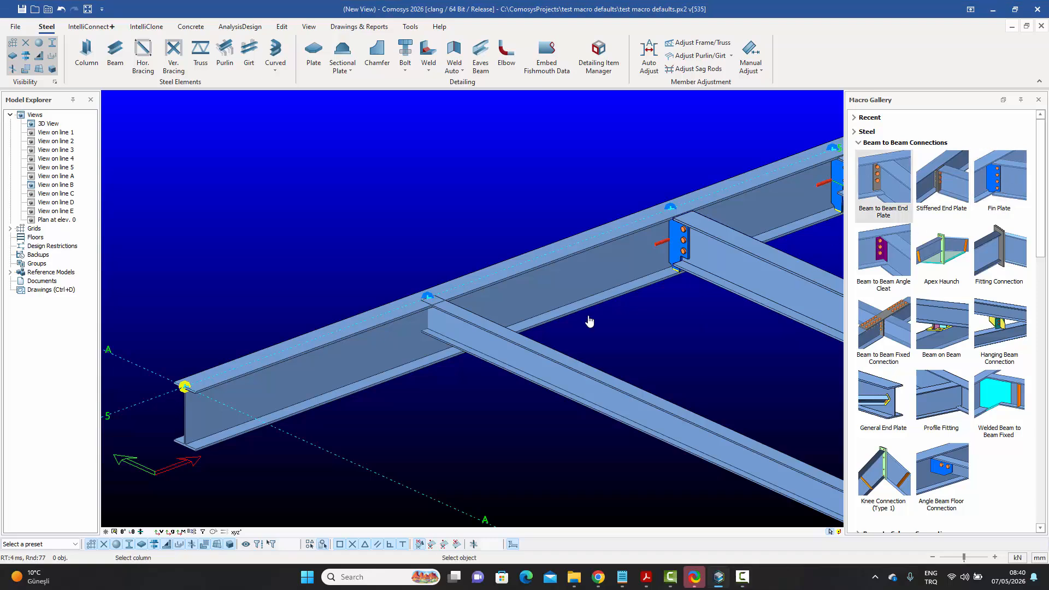
click(384, 350)
click(460, 337)
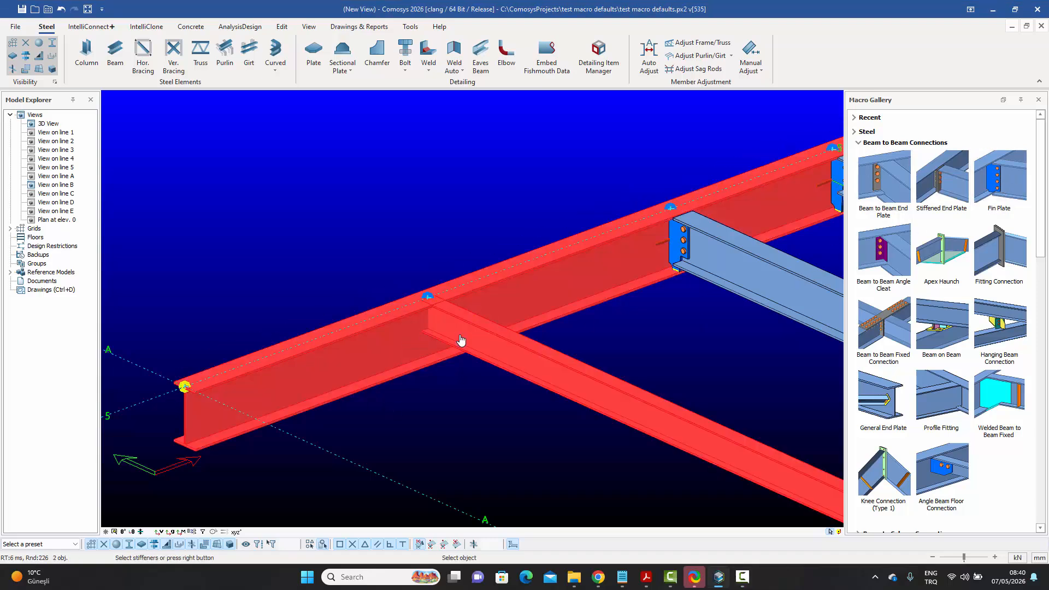
right_click(461, 341)
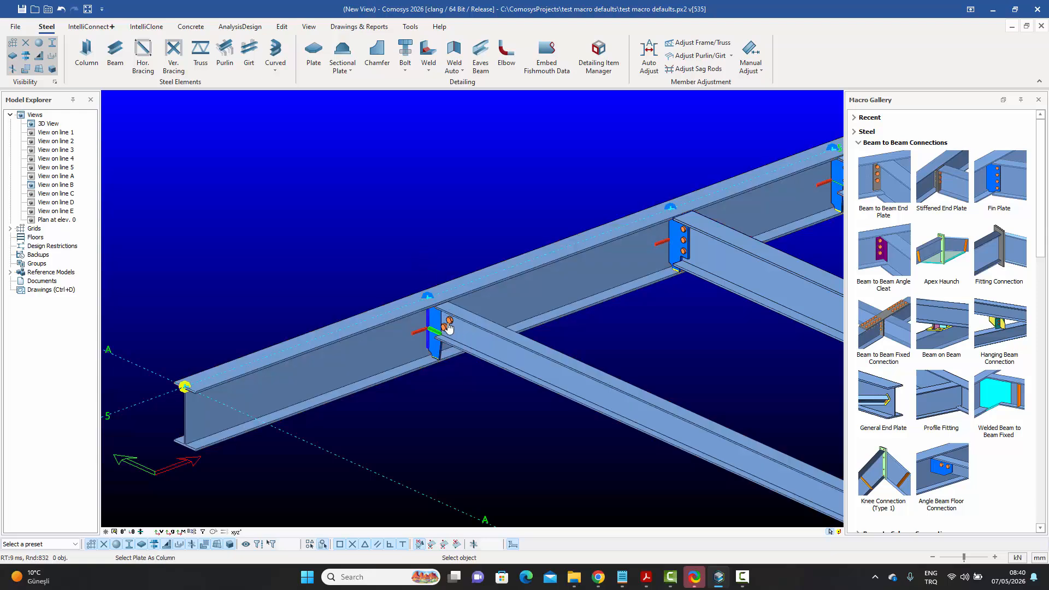
scroll(449, 327, up, 3)
right_click(448, 327)
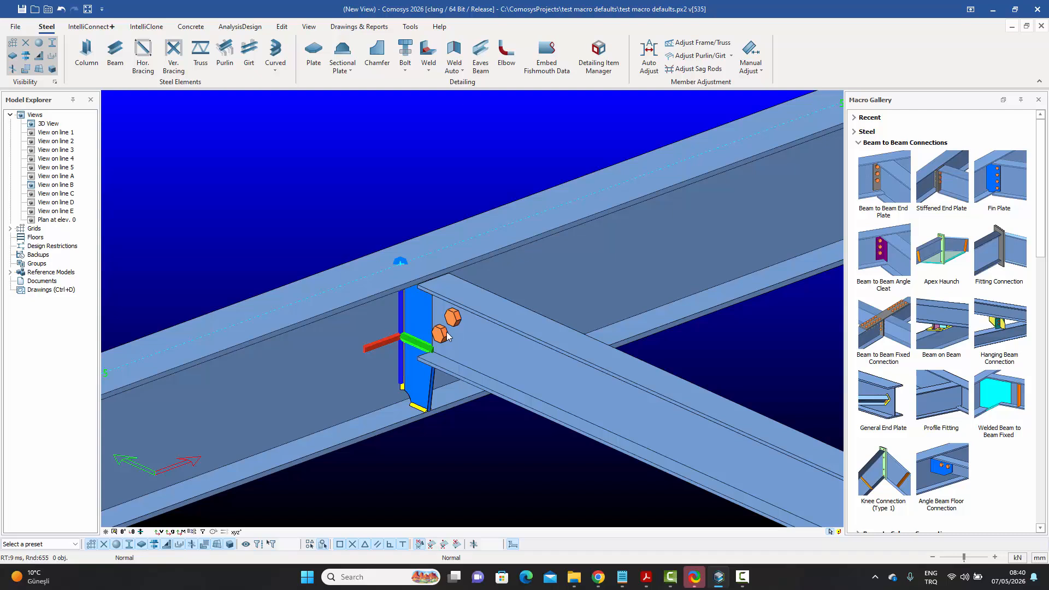
Load the IPE160 macro preset into the Fin Plate connection on the IPE160 secondary beam and apply it
click(423, 316)
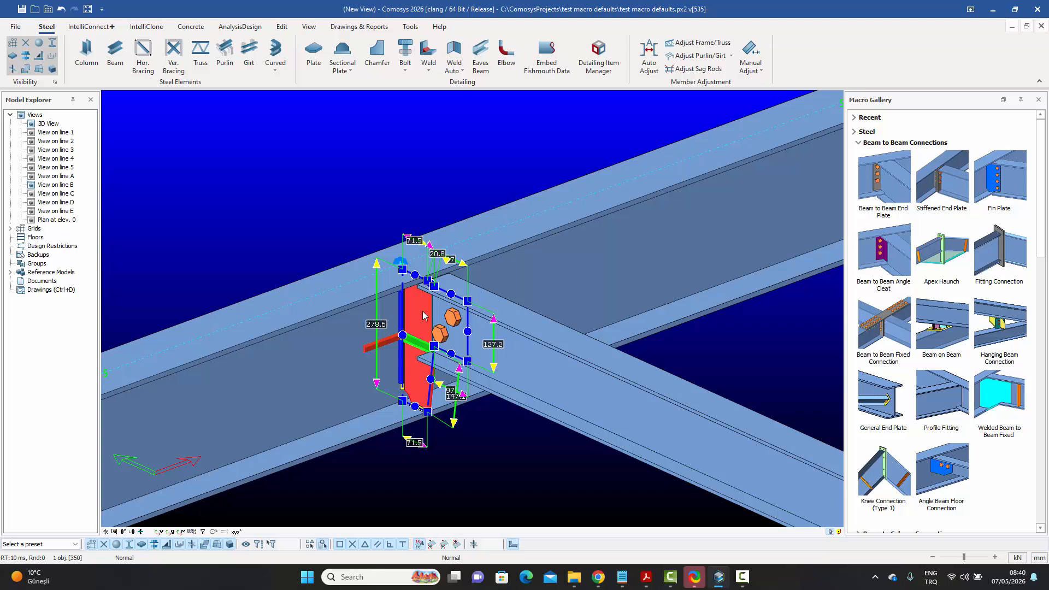
double_click(423, 315)
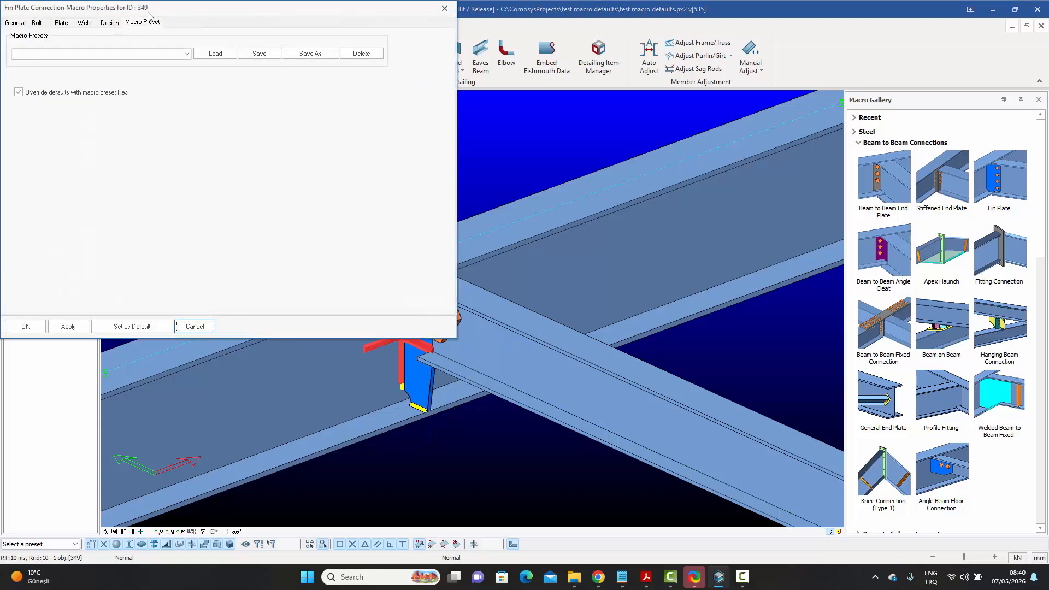
drag(148, 14, 791, 51)
click(750, 96)
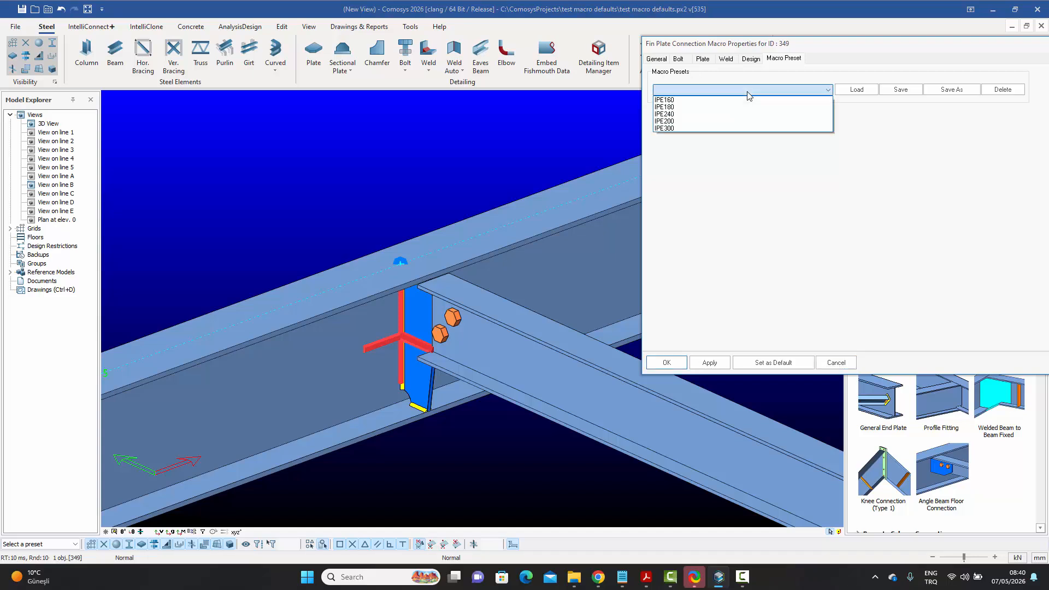
click(677, 102)
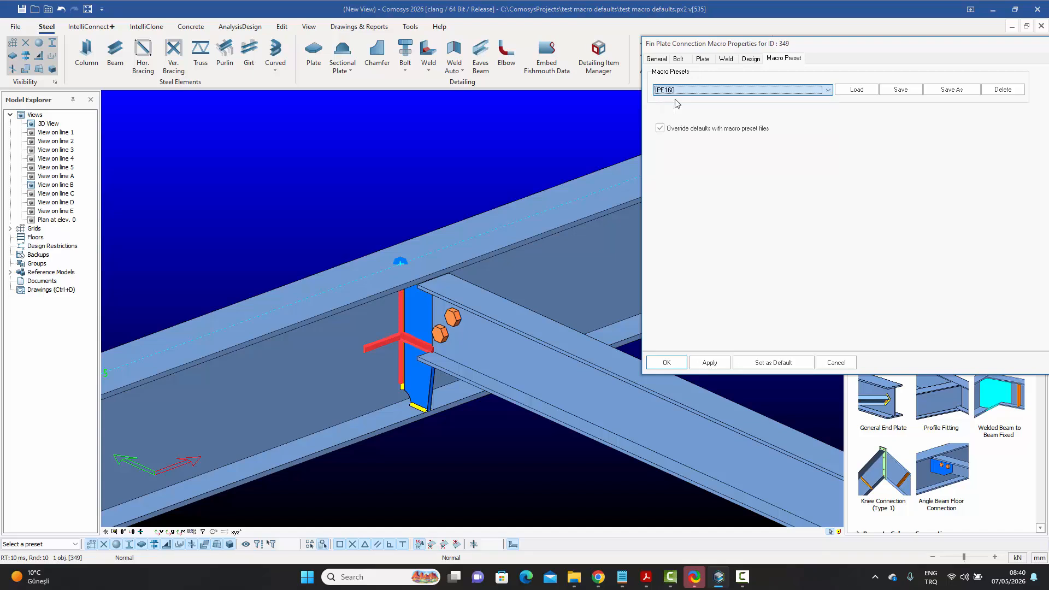
click(857, 90)
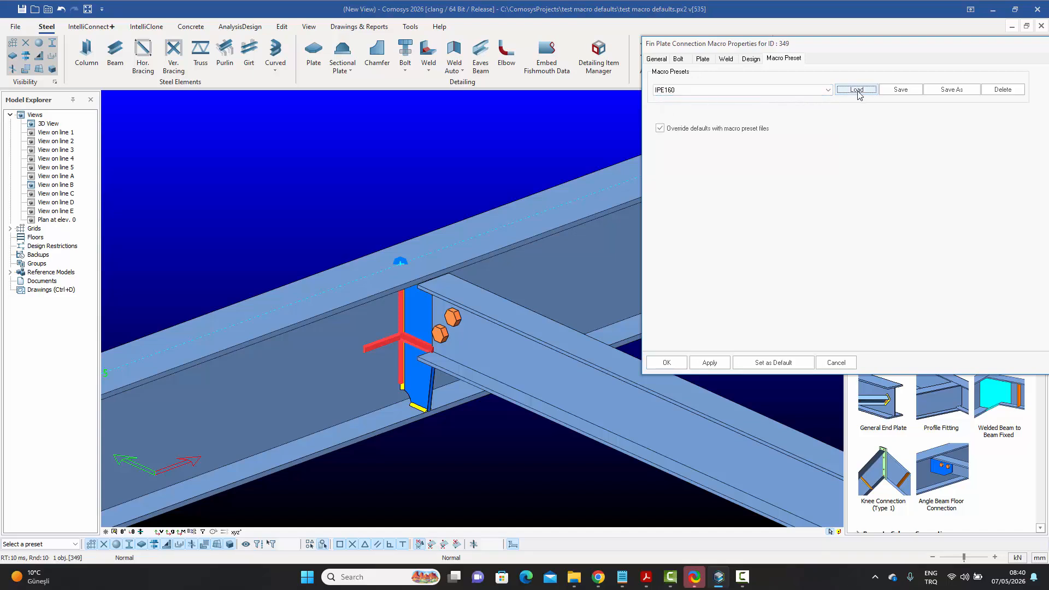
click(715, 364)
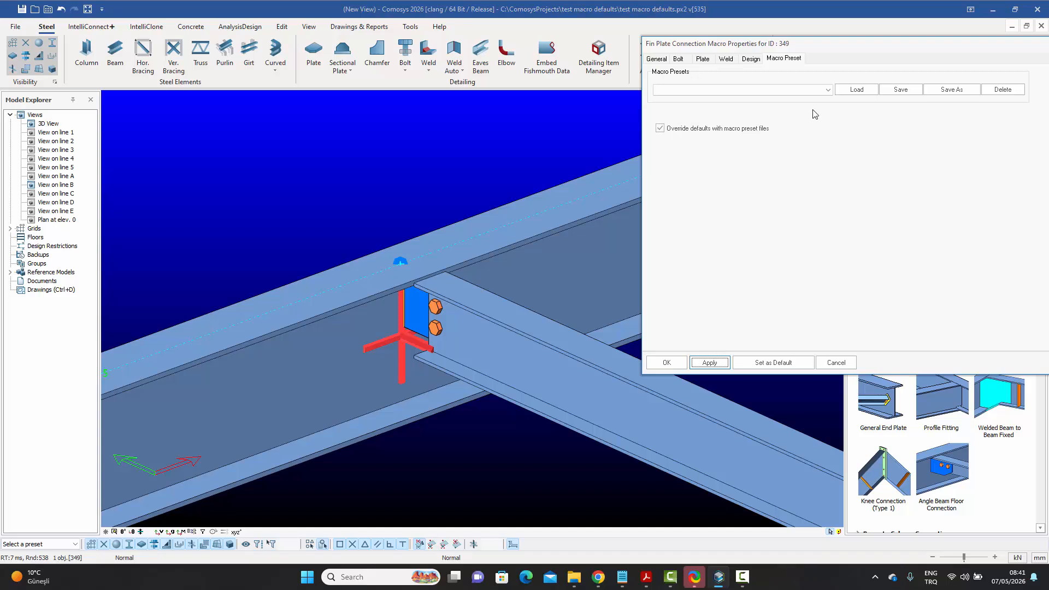
click(822, 94)
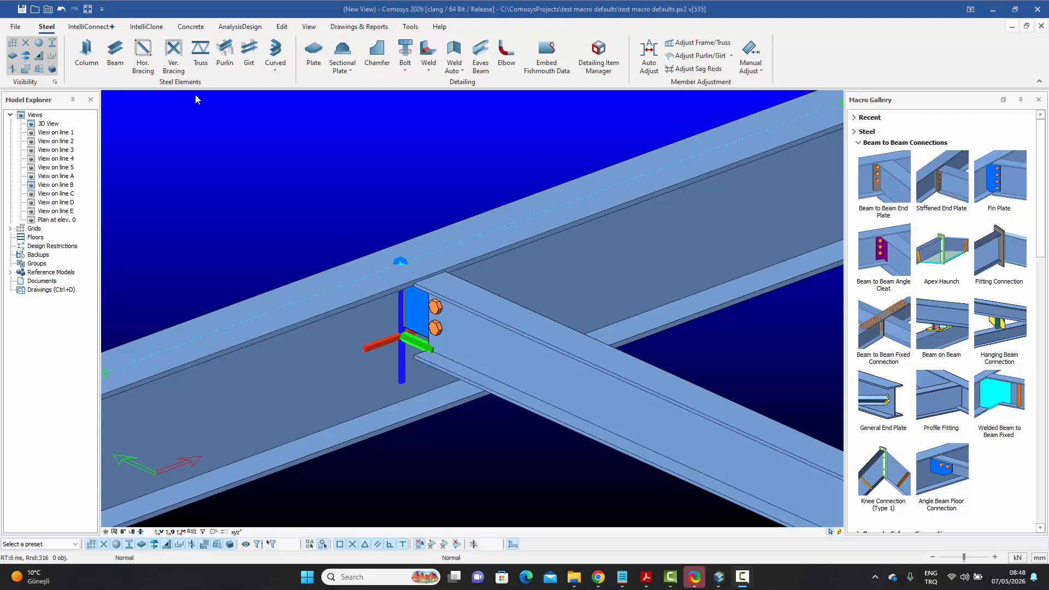
Open the company preferences folder and look through the macro preset override text files for the Fin Plate connection's file
click(48, 10)
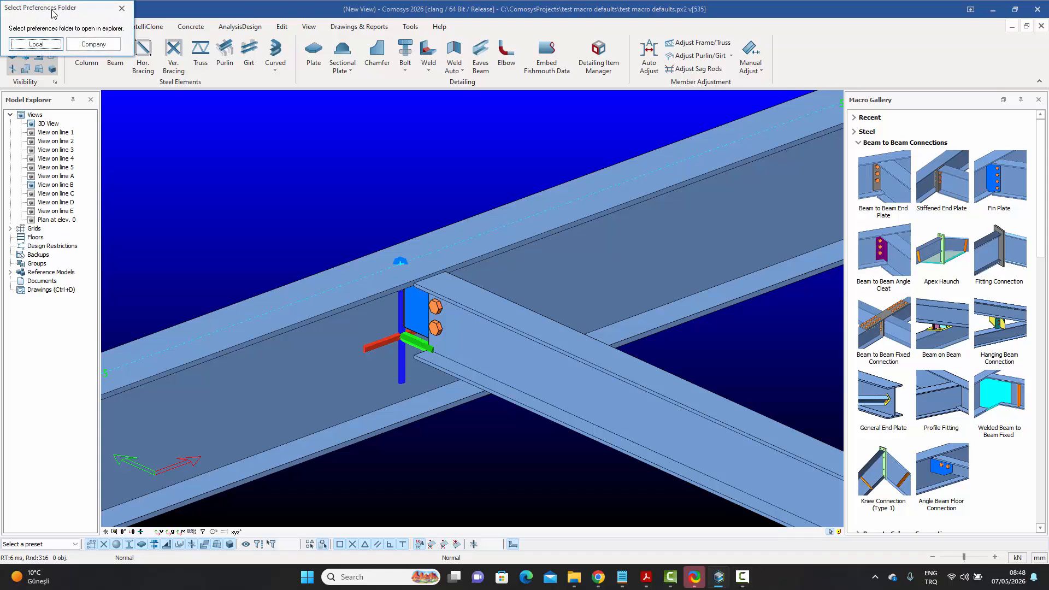
click(94, 46)
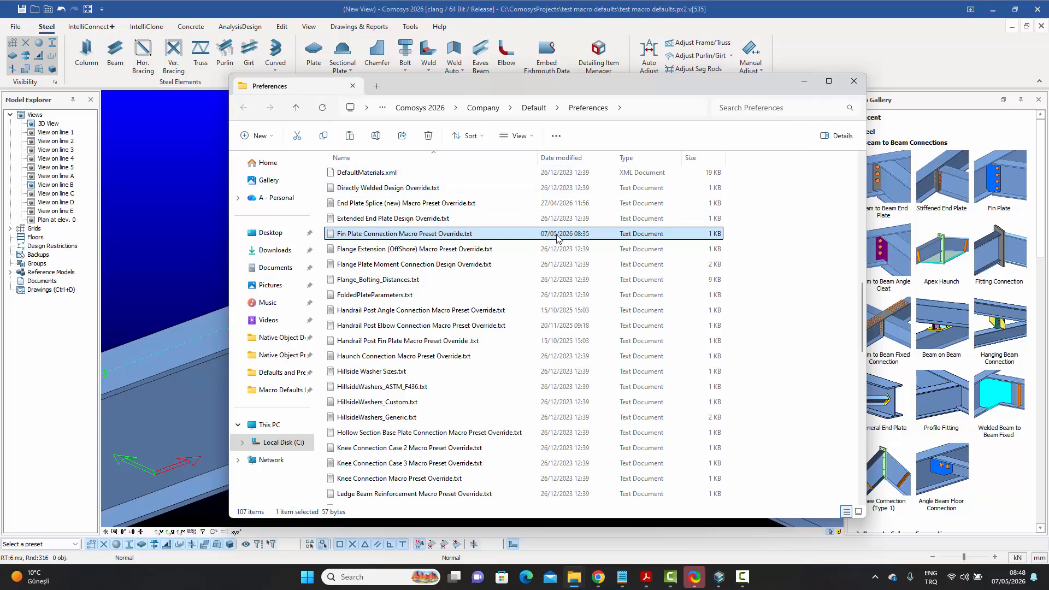
scroll(558, 238, up, 12)
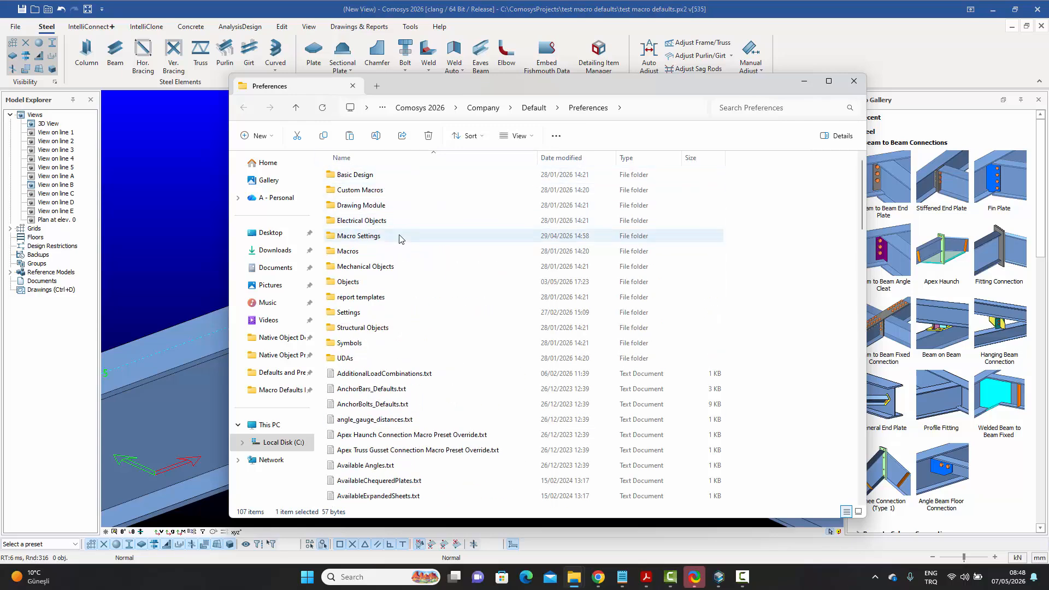
scroll(402, 239, down, 12)
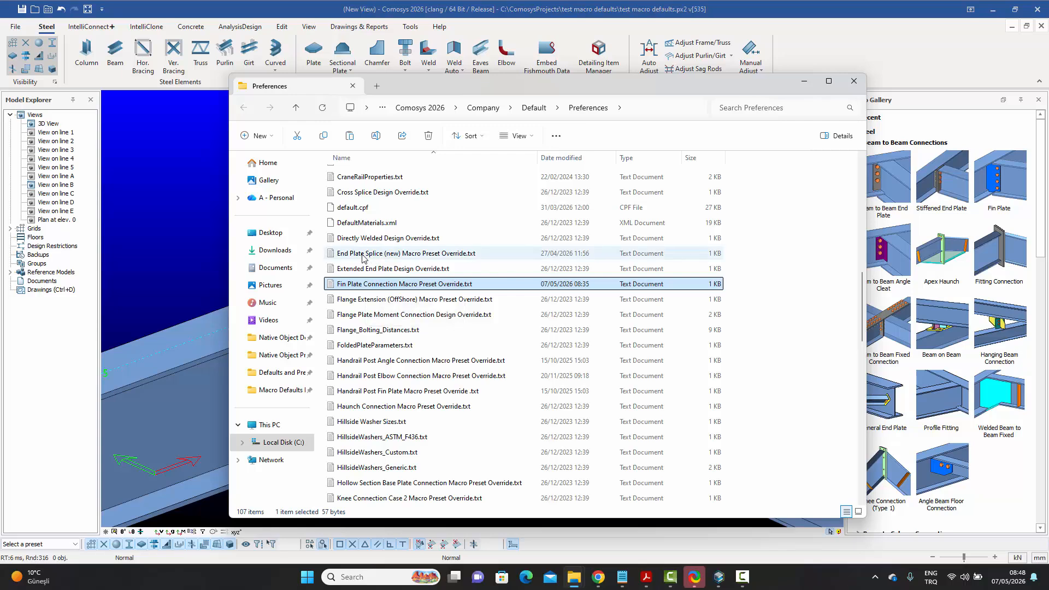
click(388, 256)
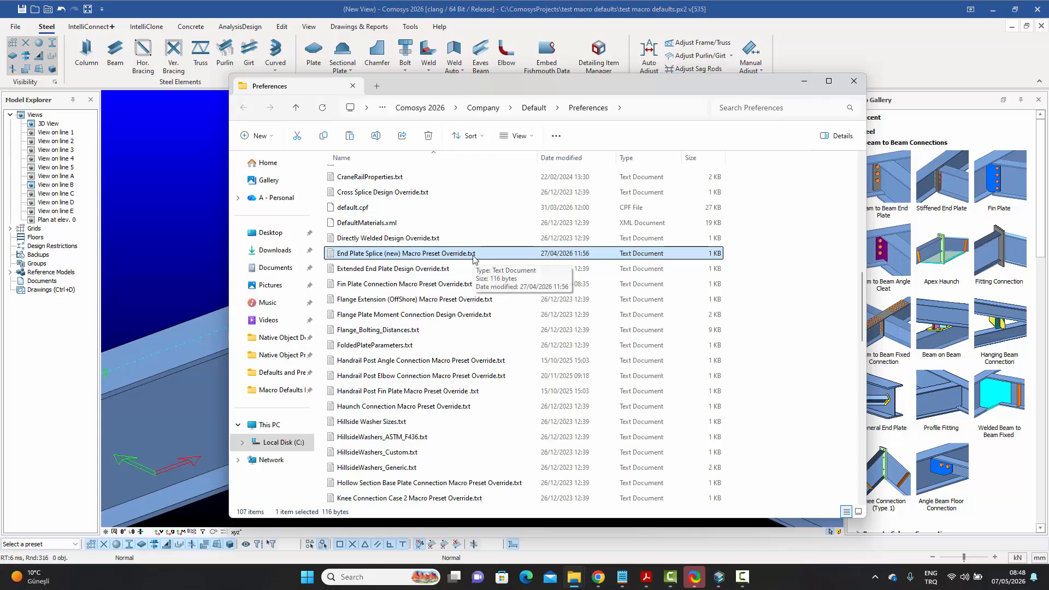
click(389, 287)
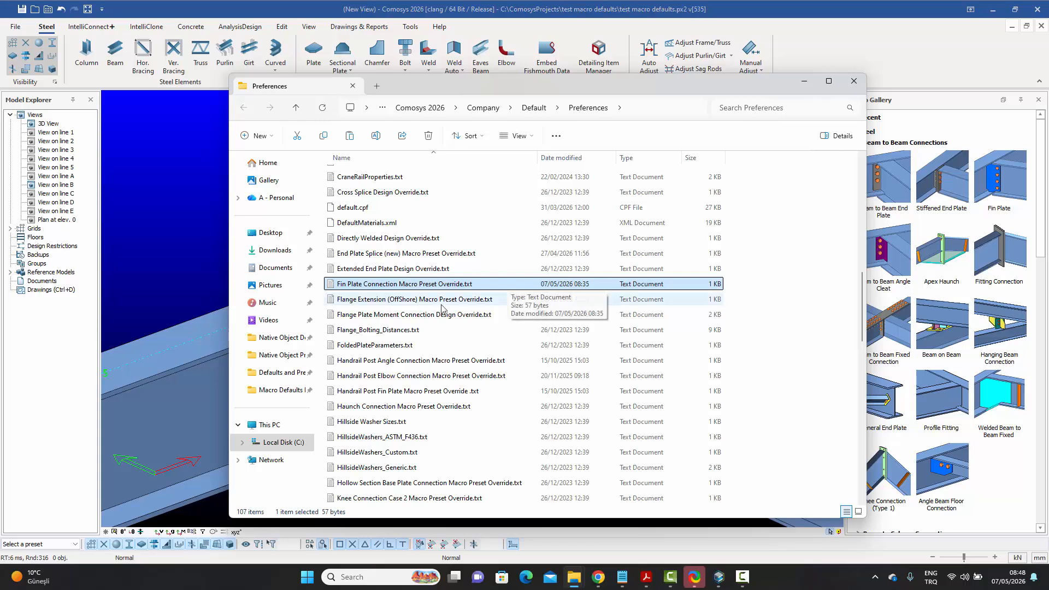
click(383, 303)
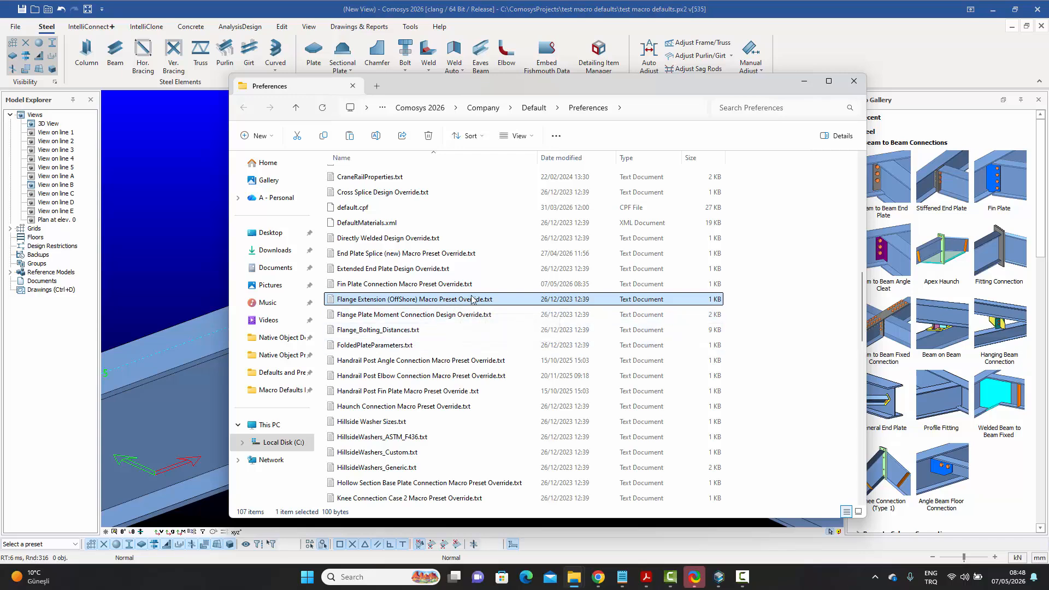
click(392, 287)
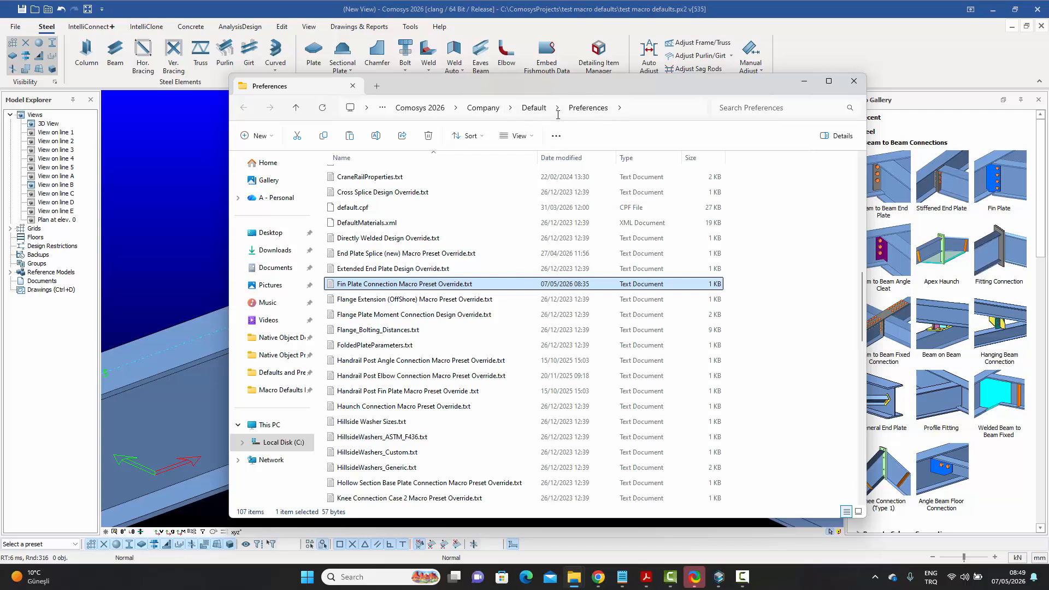
Open Fin Plate Connection Macro Preset Override.txt and review the IPE300 line's profile and preset file name entries
double_click(403, 285)
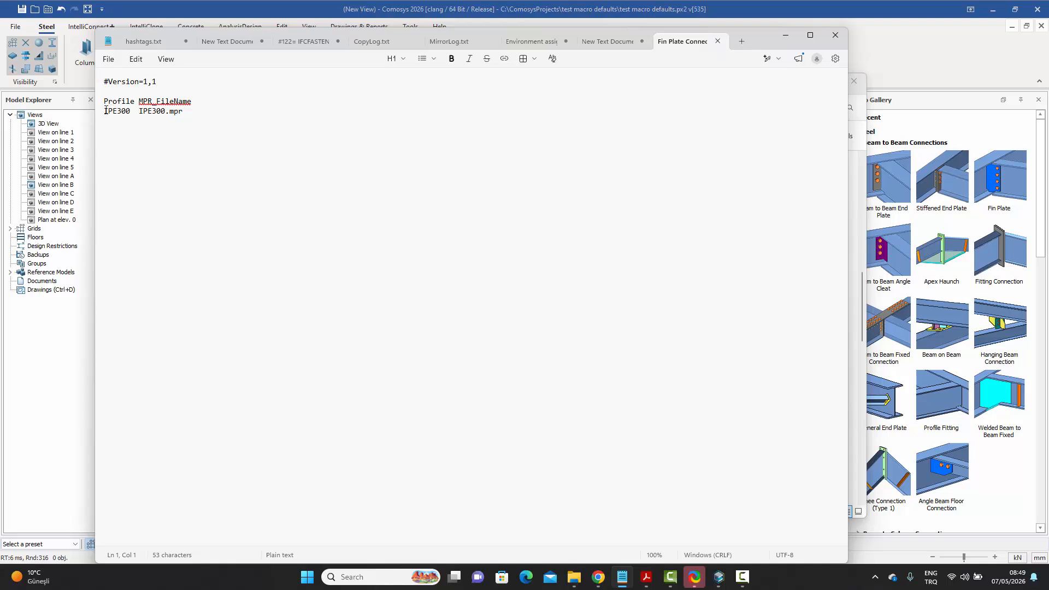
drag(105, 111, 140, 111)
click(136, 112)
click(166, 121)
drag(141, 111, 184, 110)
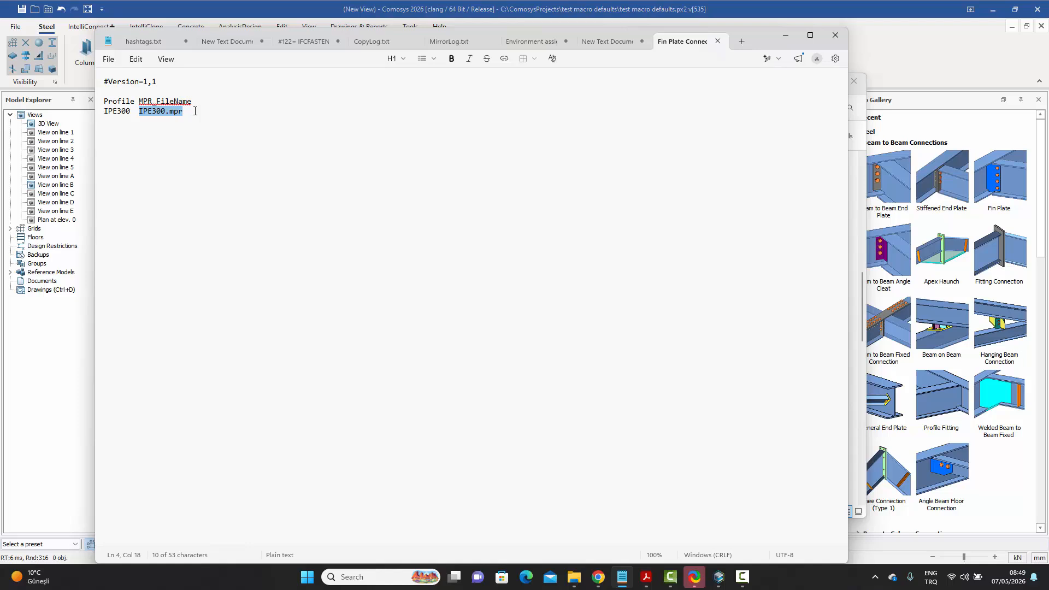
click(220, 111)
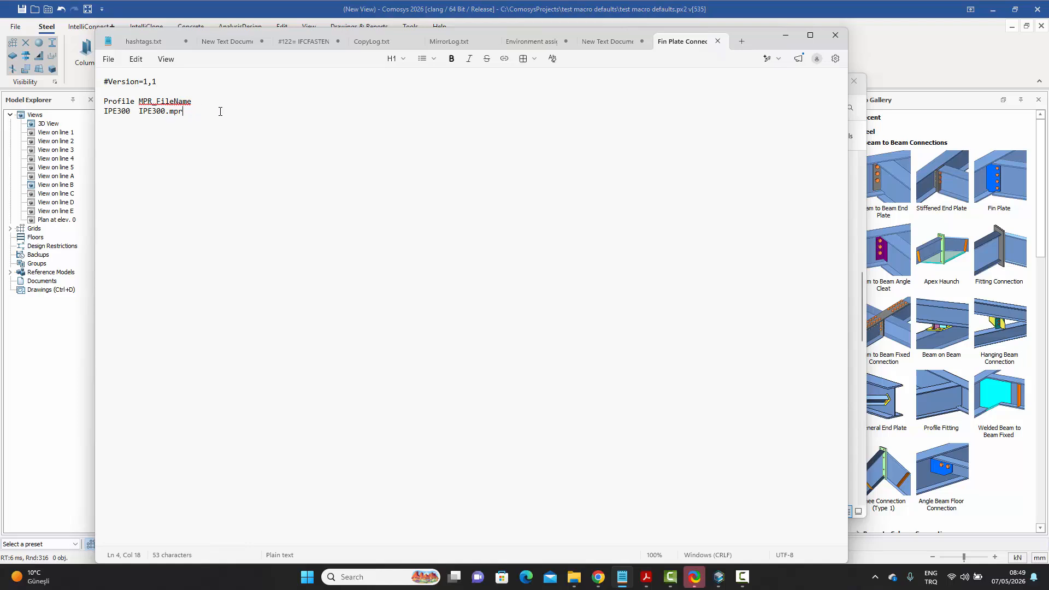
Add two lines to the override file, mapping IPE160 to IPE160.mpr and IPE200 to IPE200.mpr
text(IPE160)
key(Tab)
text(IPE16.mpr)
key(Return)
text(IPE200)
key(Tab)
text(IPE2)
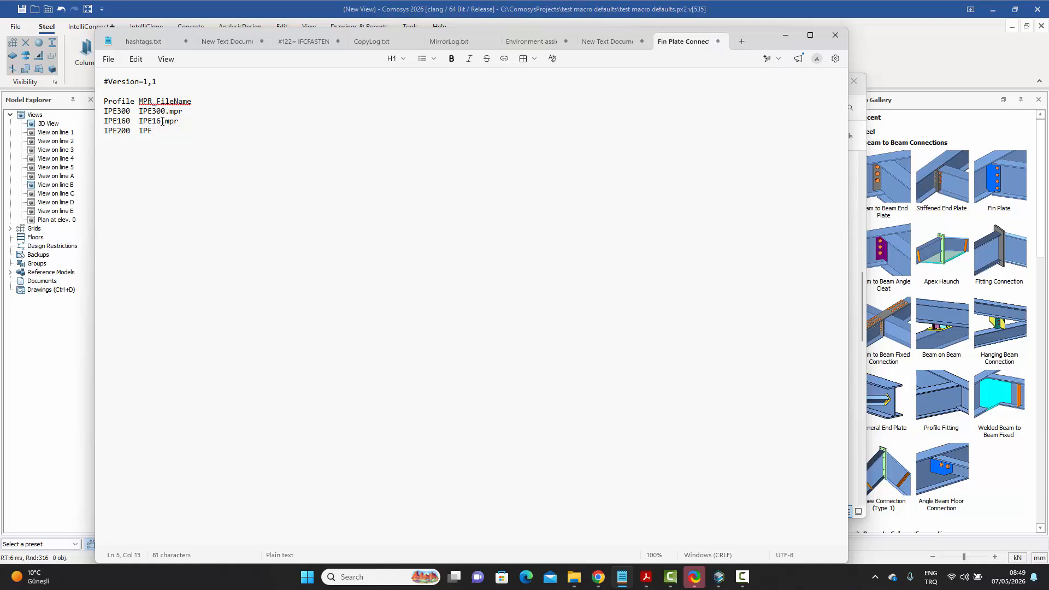
text(00  IPE200.mpr)
Return to the model and check the profile names of the two middle secondary beams
click(785, 36)
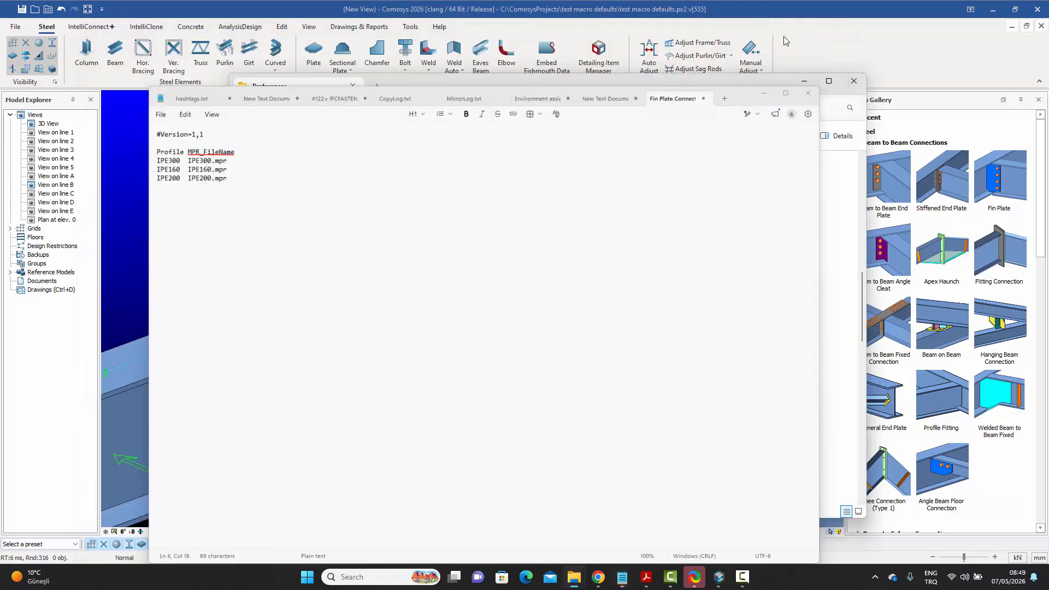
click(804, 81)
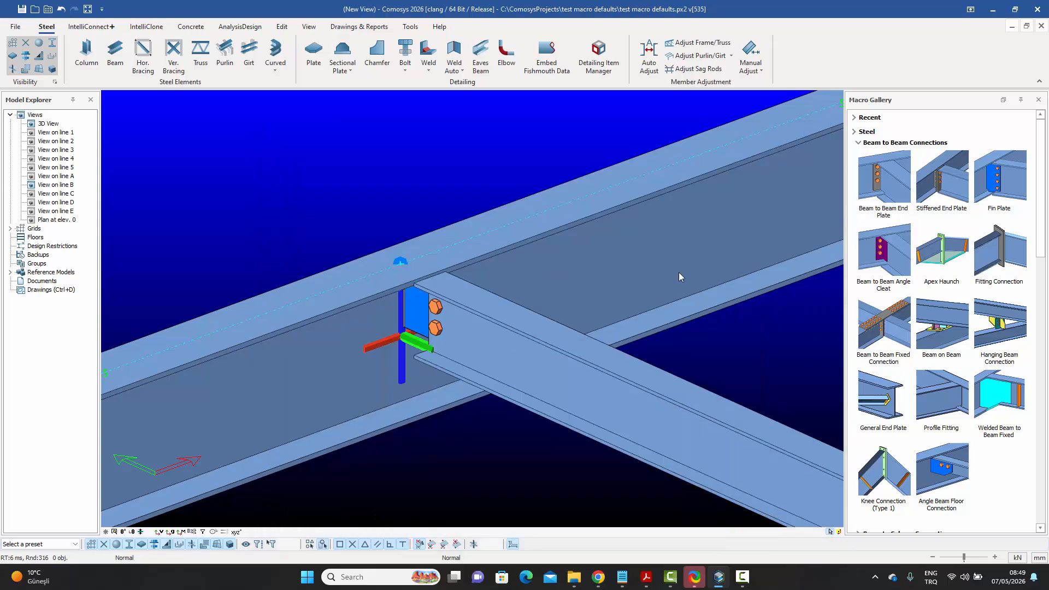
scroll(380, 274, down, 5)
middle_drag(506, 232, 401, 268)
scroll(424, 311, up, 1)
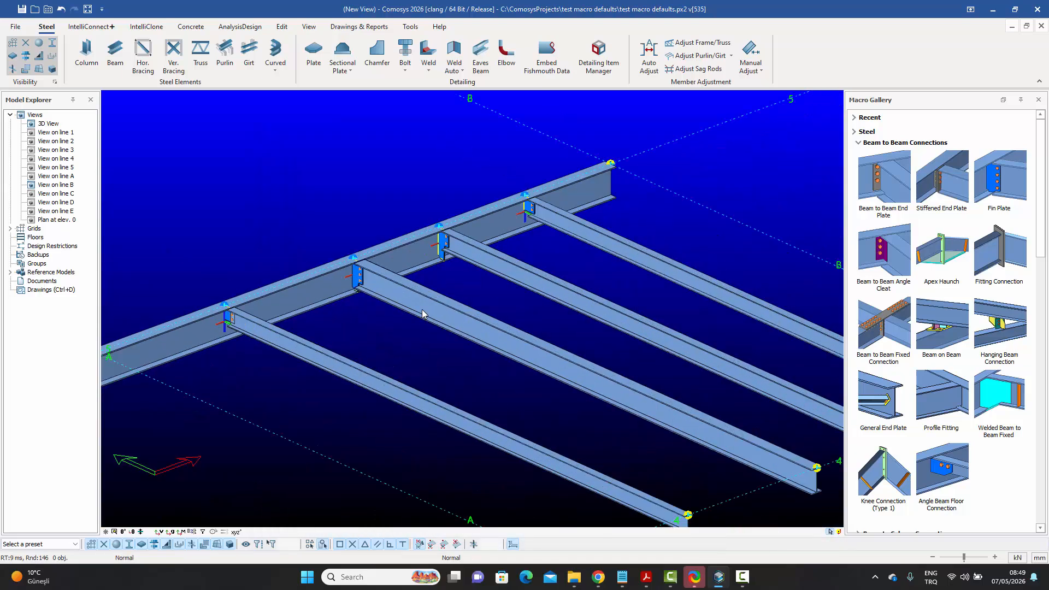
double_click(423, 310)
click(664, 117)
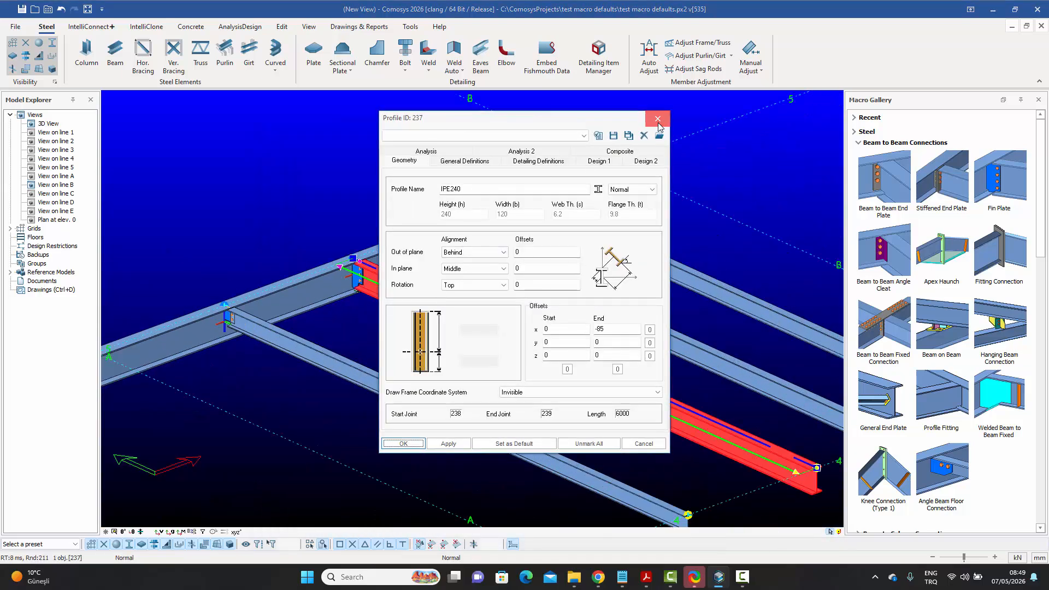
double_click(539, 284)
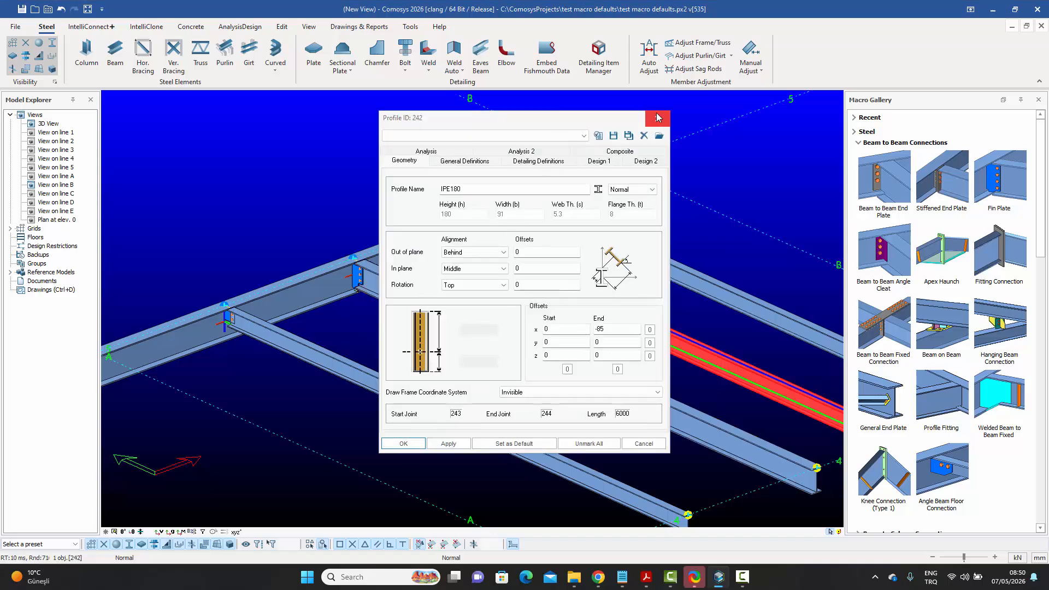
click(658, 118)
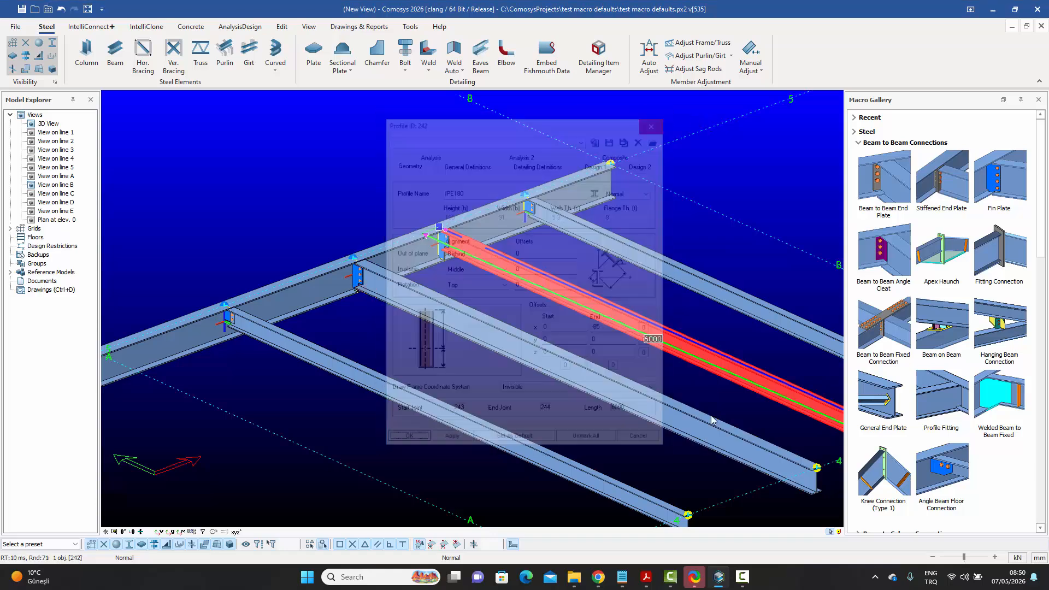
In the override file, change the IPE200 line to IPE240 with IPE240.mpr and add a line mapping IPE180 to IPE180.mpr
mouse_move(624, 578)
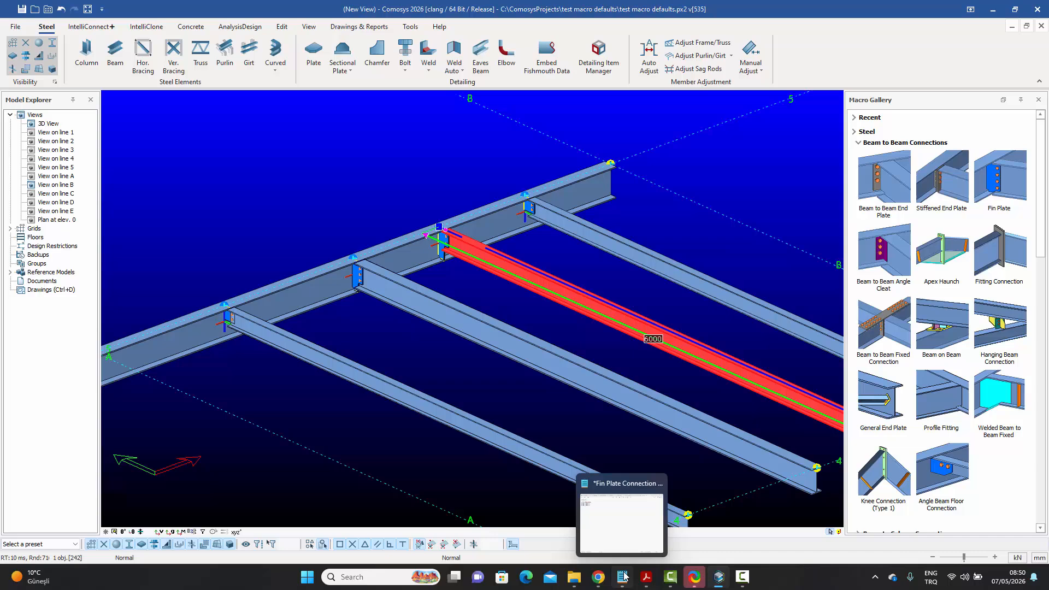
click(623, 529)
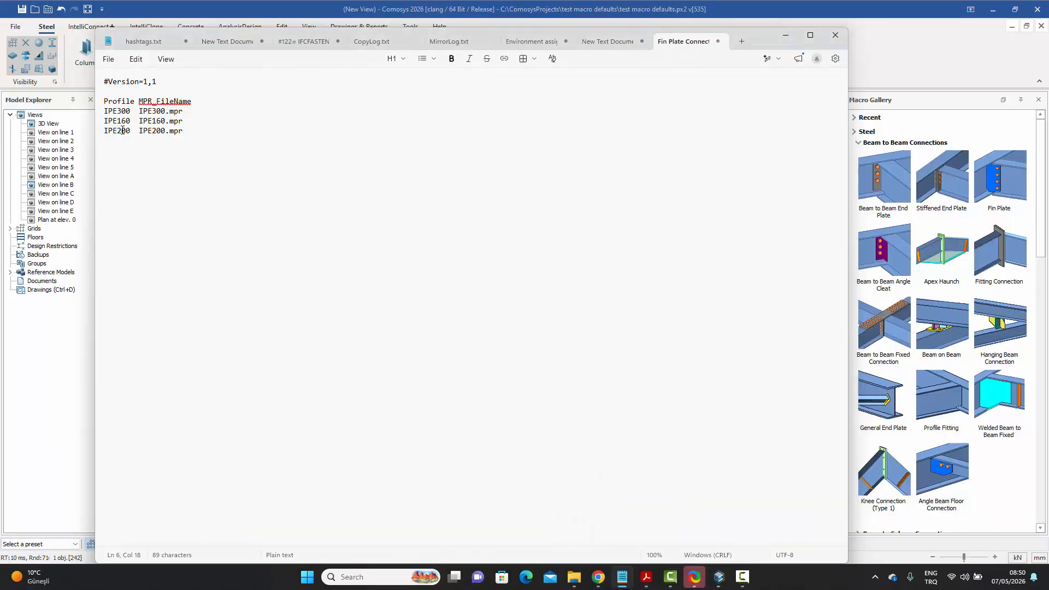
drag(121, 131, 161, 131)
text(4)
click(158, 131)
text(4)
click(206, 131)
text(IPE180	IPE180.mpr)
Review the new IPE180 line, save the Fin Plate override file, and close the text editor
drag(105, 142, 202, 144)
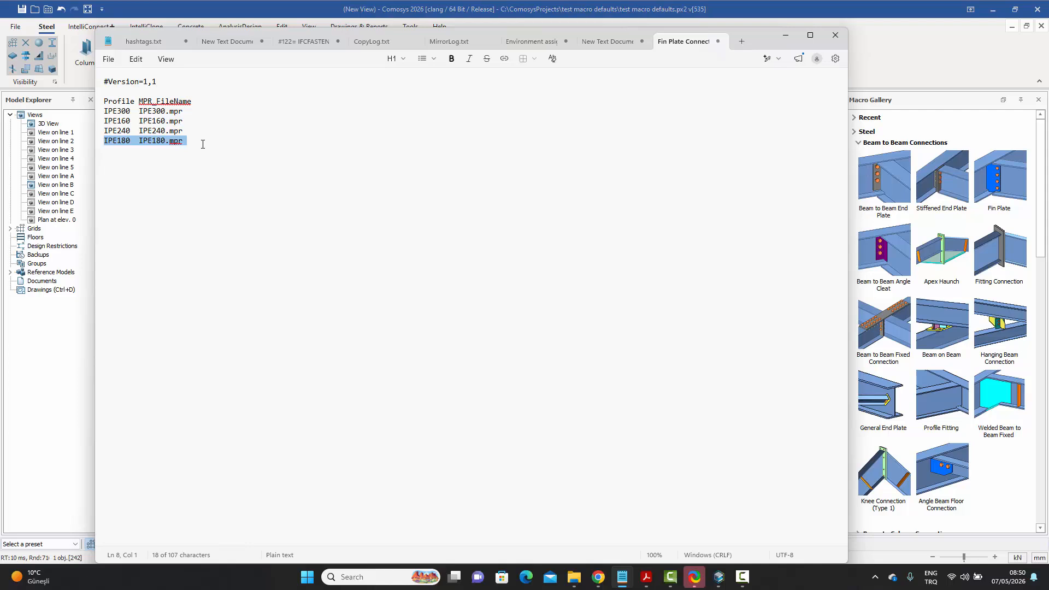
click(218, 141)
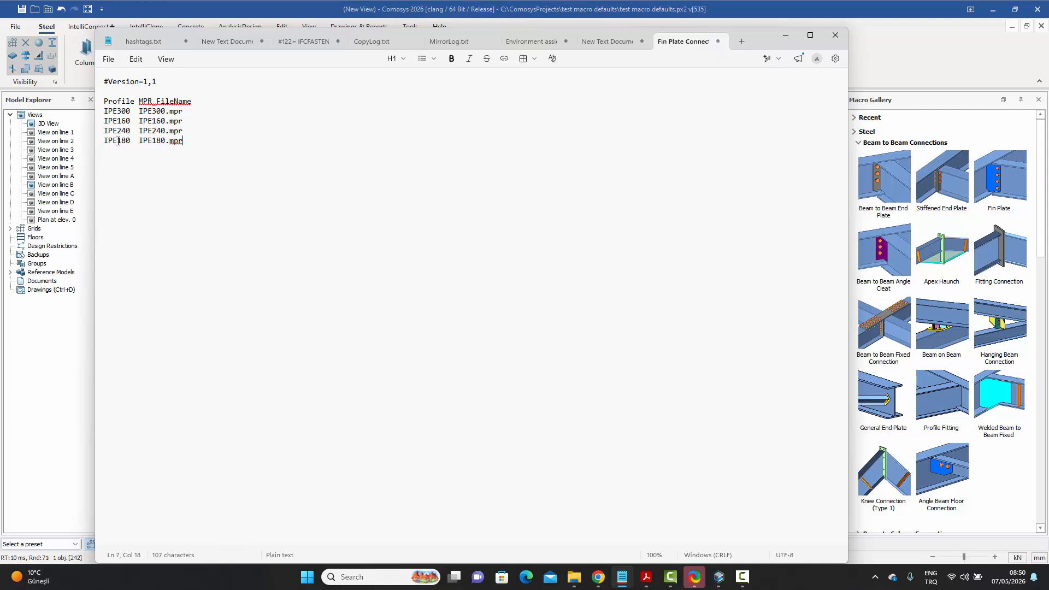
drag(105, 140, 185, 143)
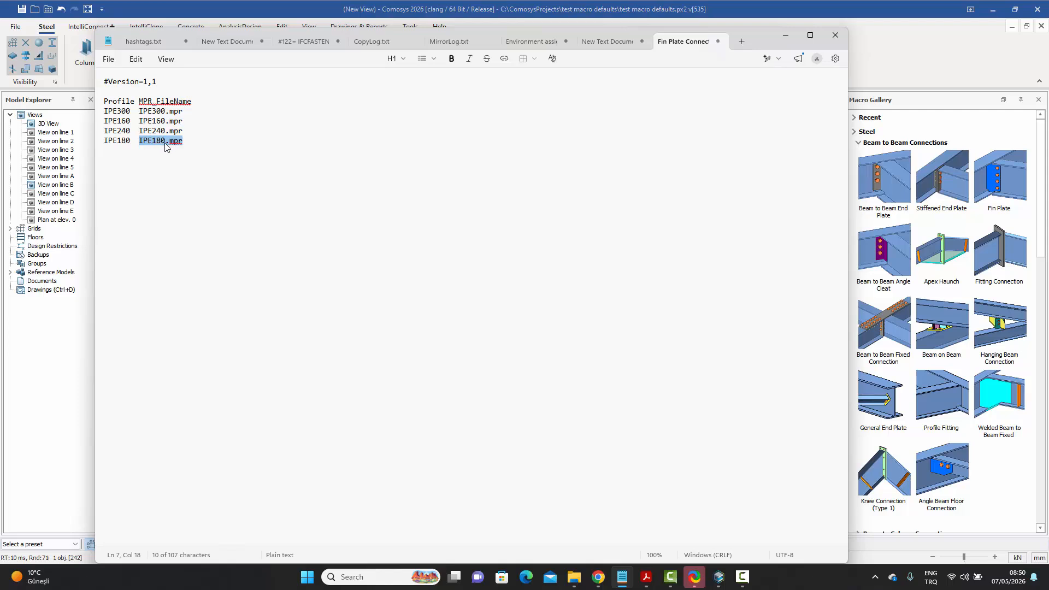
click(201, 146)
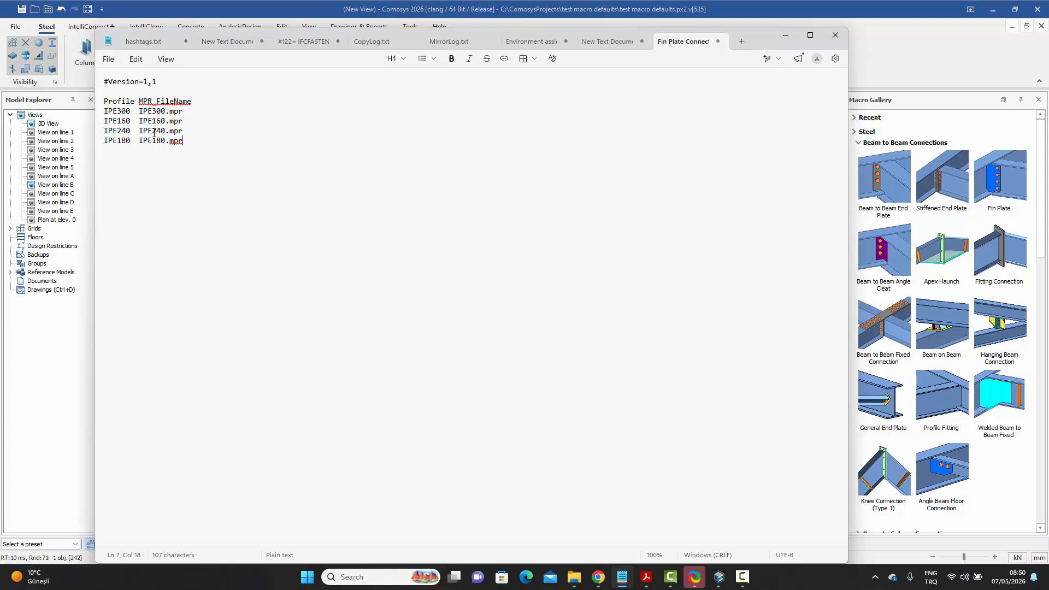
click(109, 59)
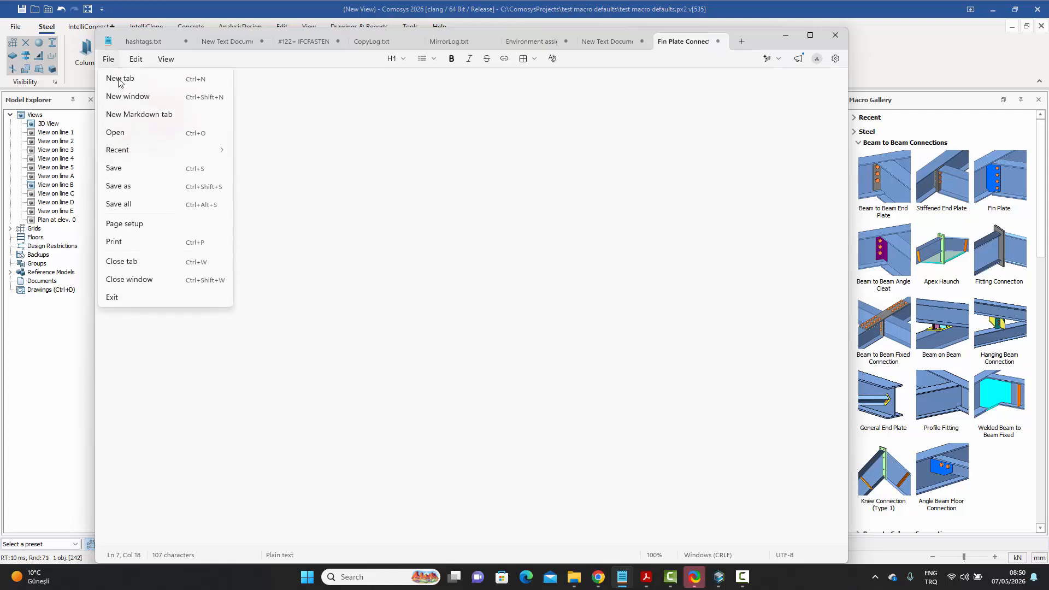
click(130, 170)
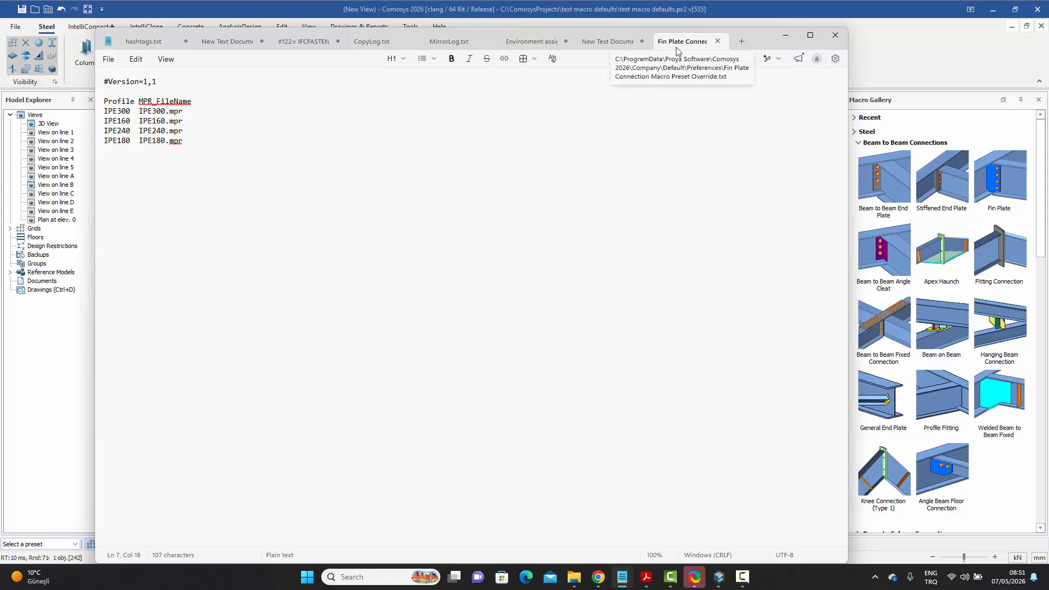
click(835, 37)
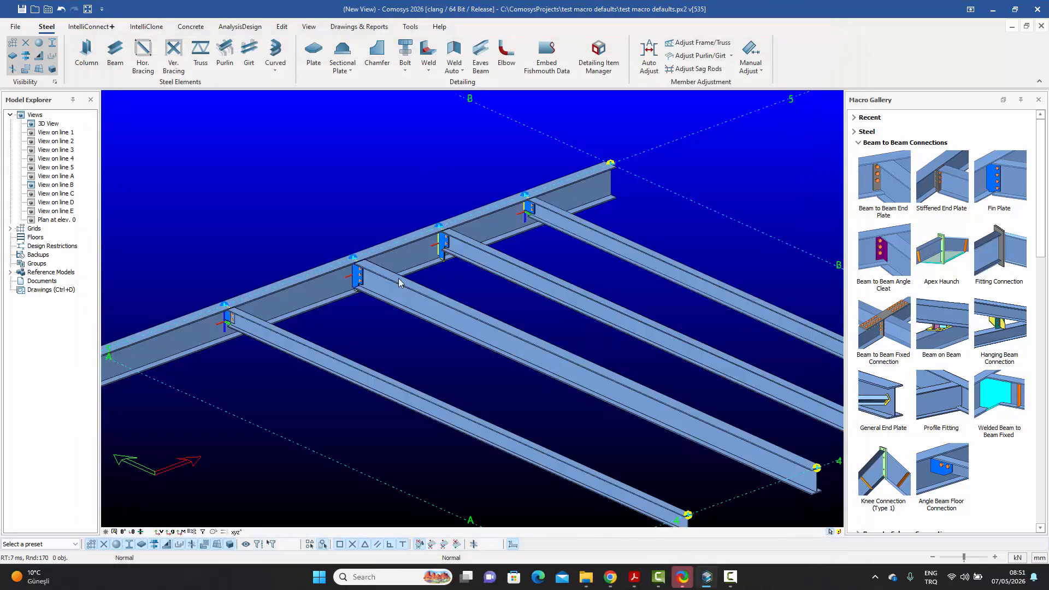
Inspect the fin plate on the second secondary beam and check that beam's profile name
scroll(335, 307, up, 5)
click(368, 259)
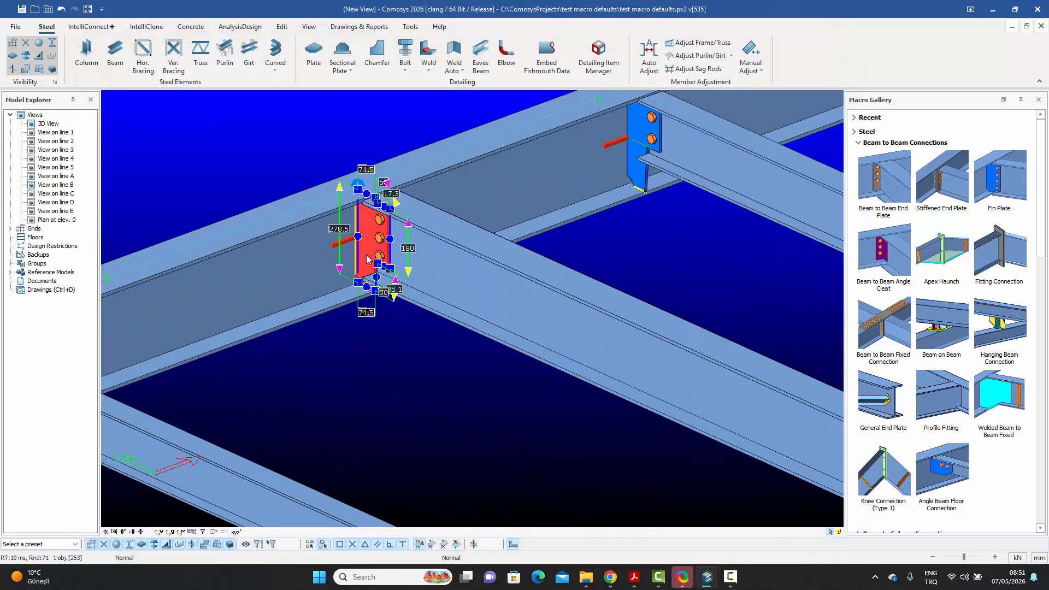
scroll(377, 257, down, 5)
click(478, 266)
scroll(440, 253, up, 4)
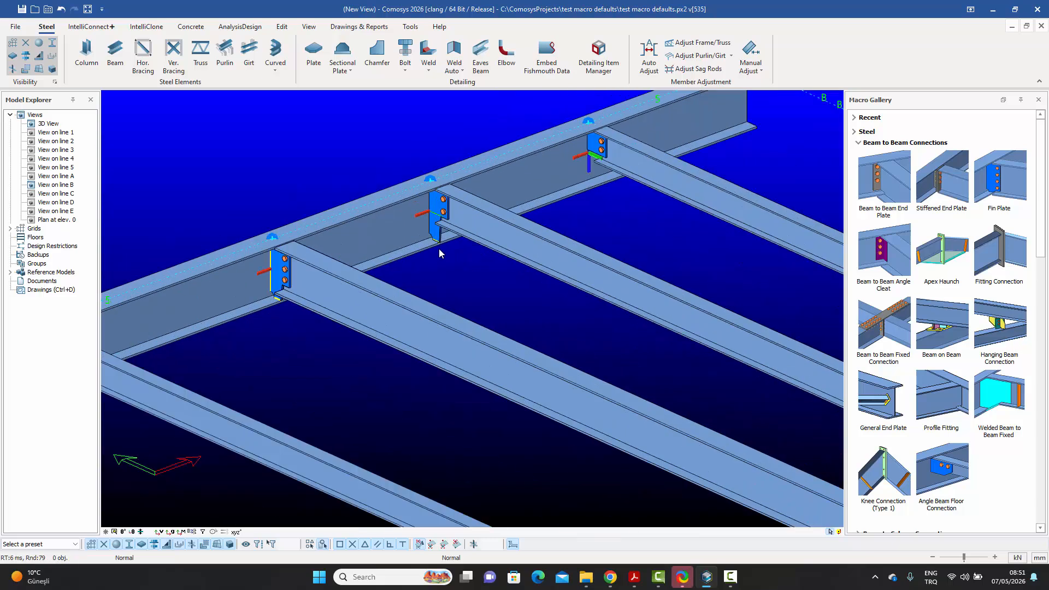
scroll(304, 282, up, 3)
click(359, 303)
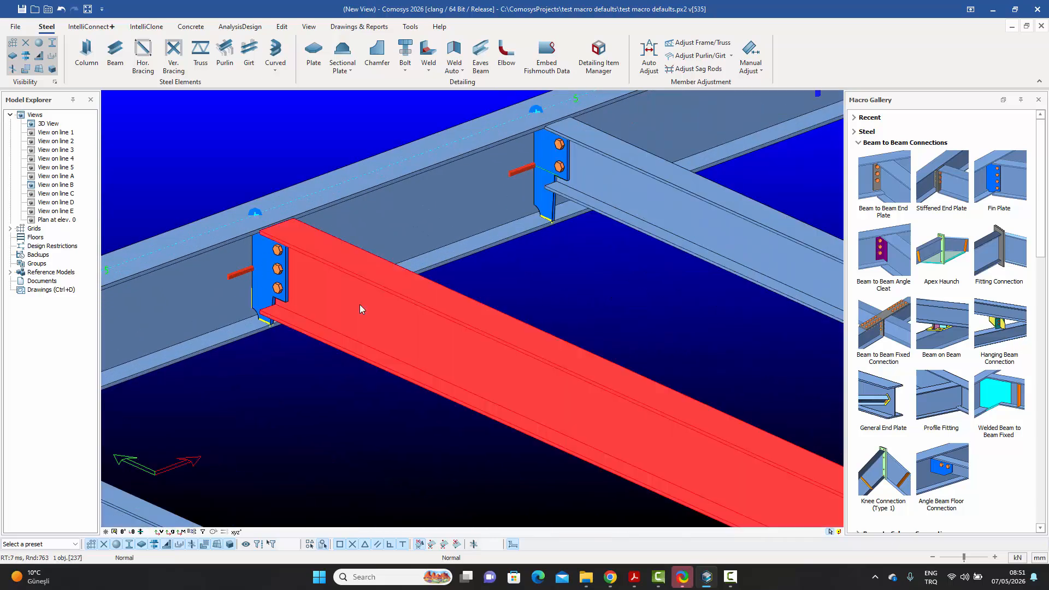
double_click(360, 304)
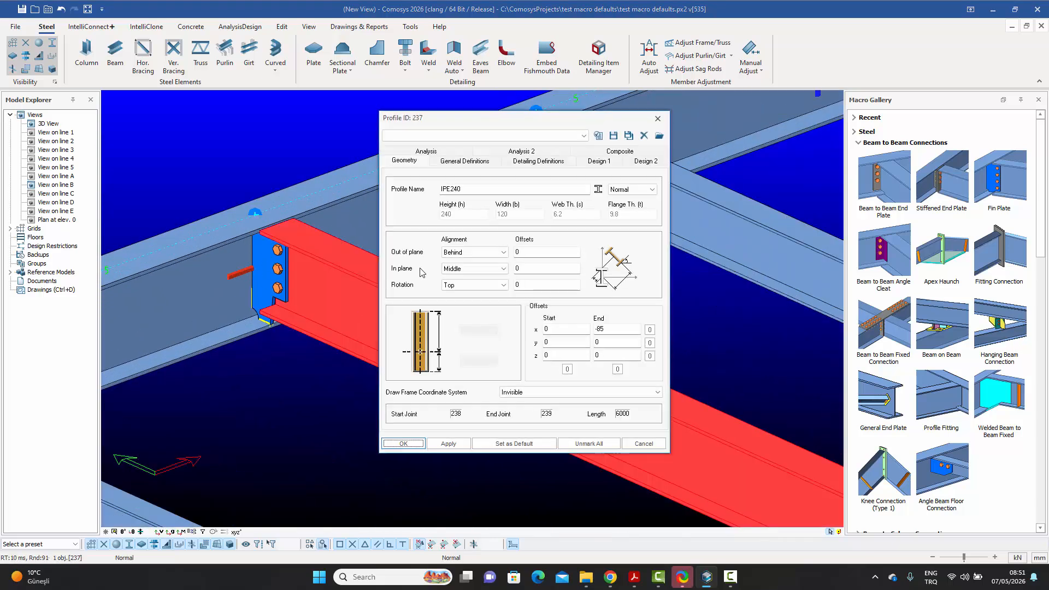
click(644, 444)
Check the profile name of the third secondary beam and compare the neighbouring fin plate connections
click(332, 271)
middle_drag(332, 271, 568, 229)
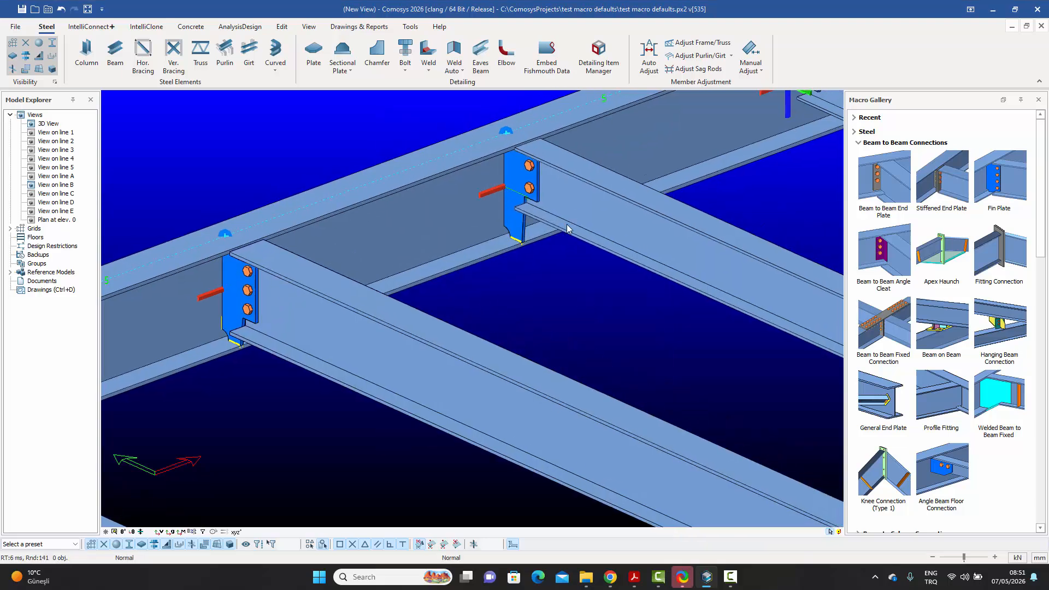
double_click(591, 218)
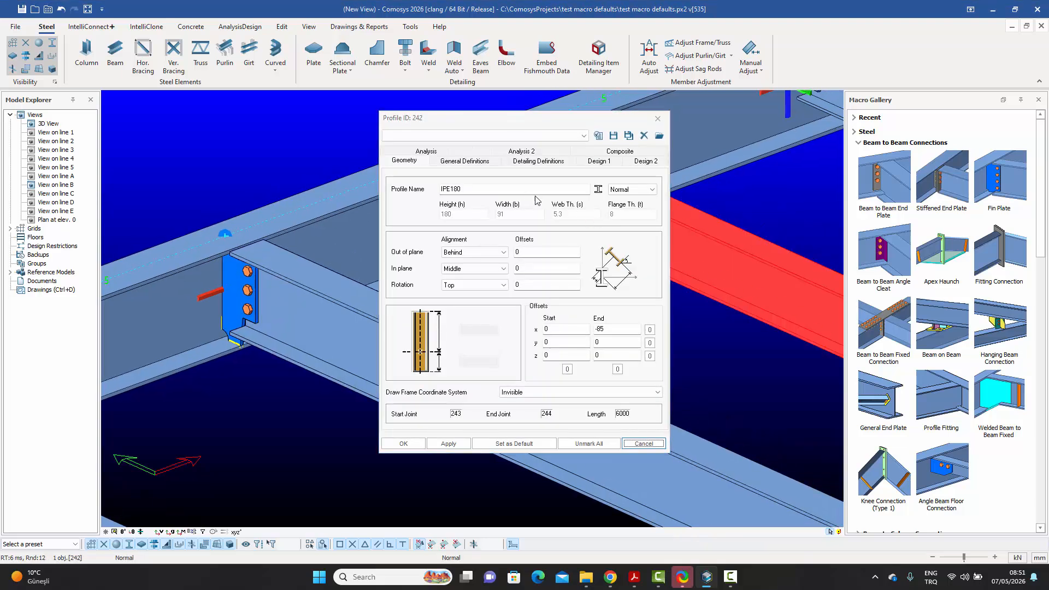
click(652, 126)
click(531, 281)
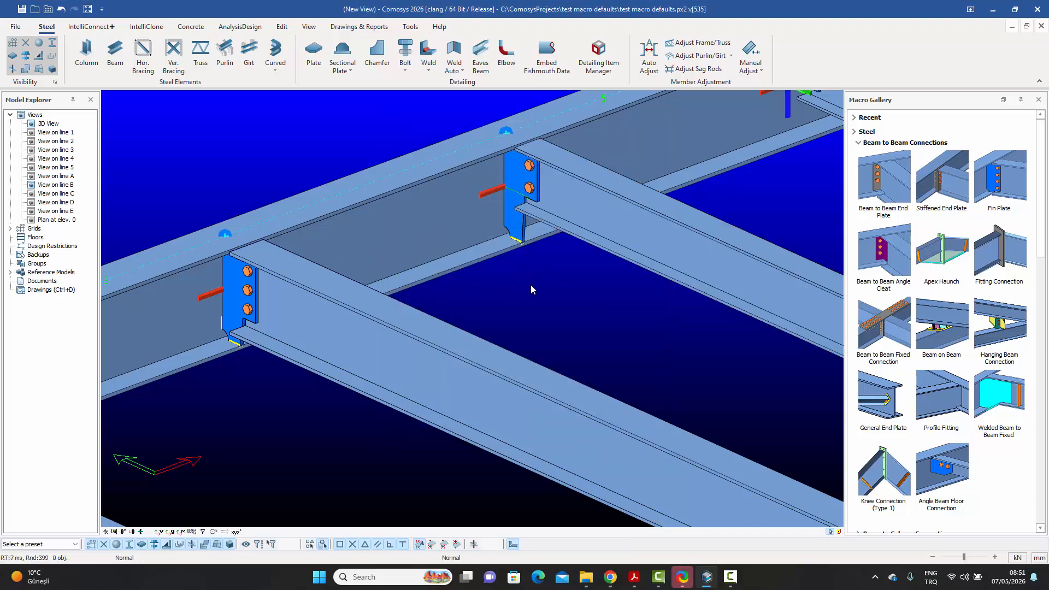
middle_drag(530, 284, 627, 198)
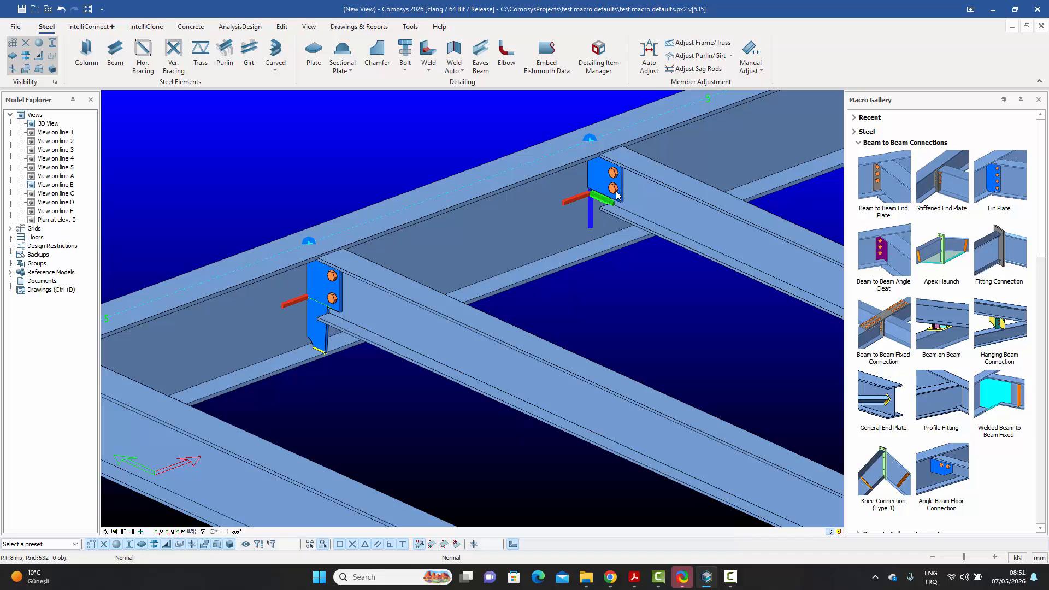
middle_drag(511, 228, 678, 159)
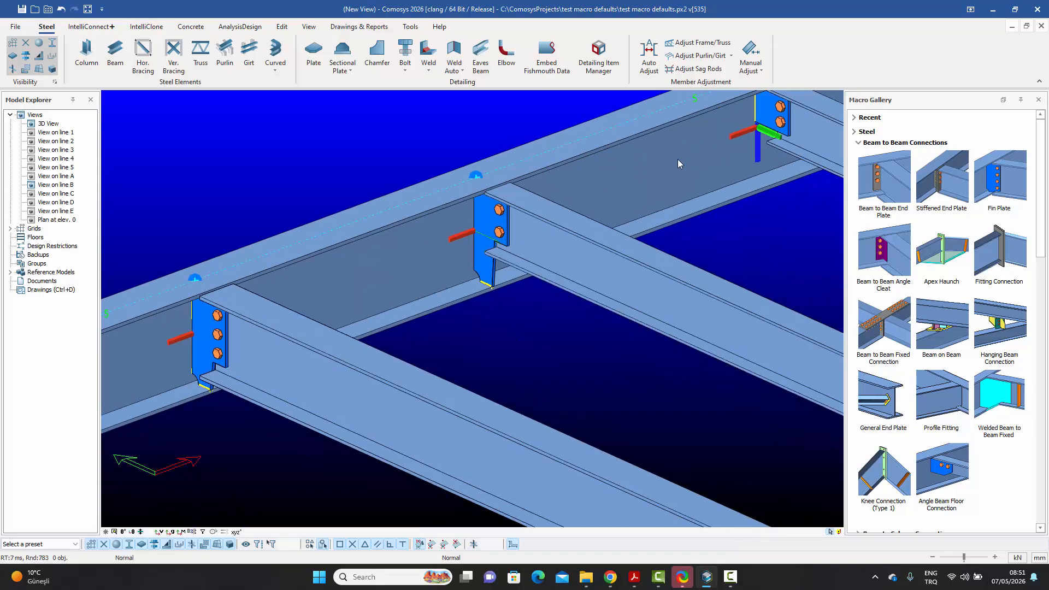
Select only the four Fin Plate connection macros in the model and delete them
scroll(678, 159, down, 2)
click(376, 288)
scroll(372, 287, down, 3)
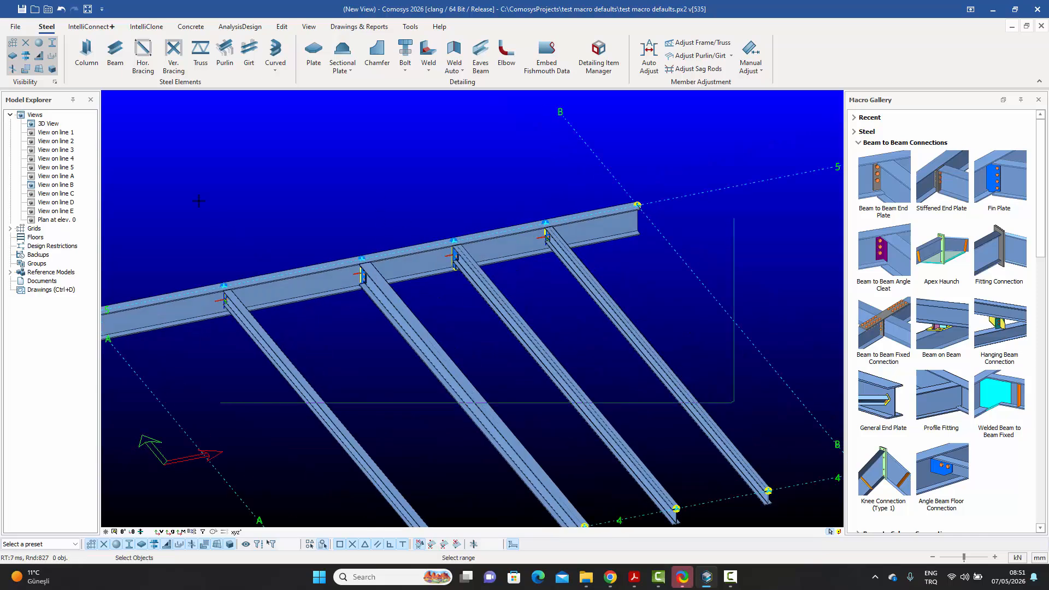
key(ctrl+a)
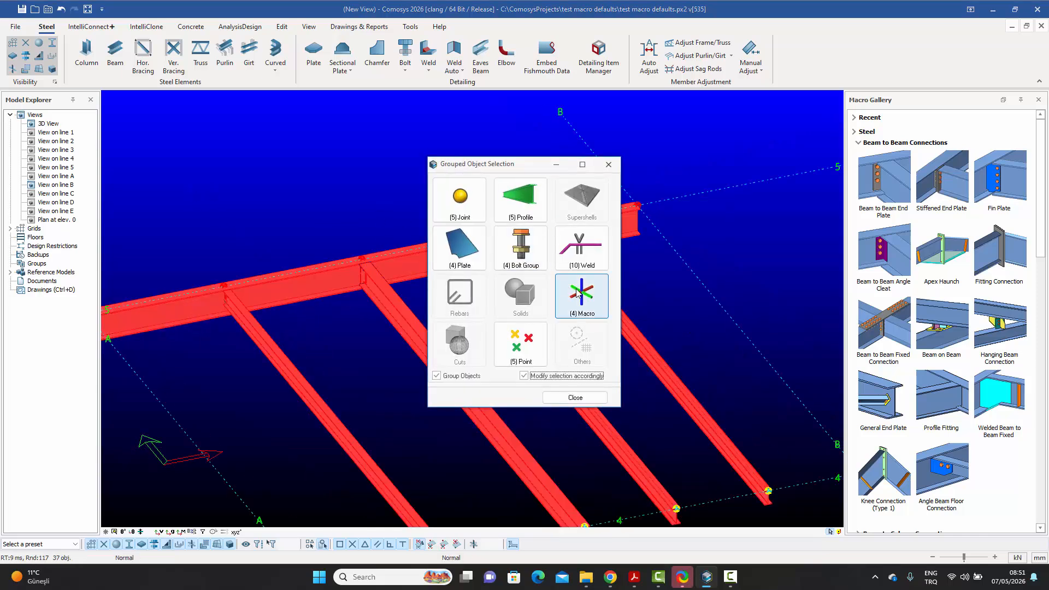
click(581, 298)
click(658, 188)
click(732, 164)
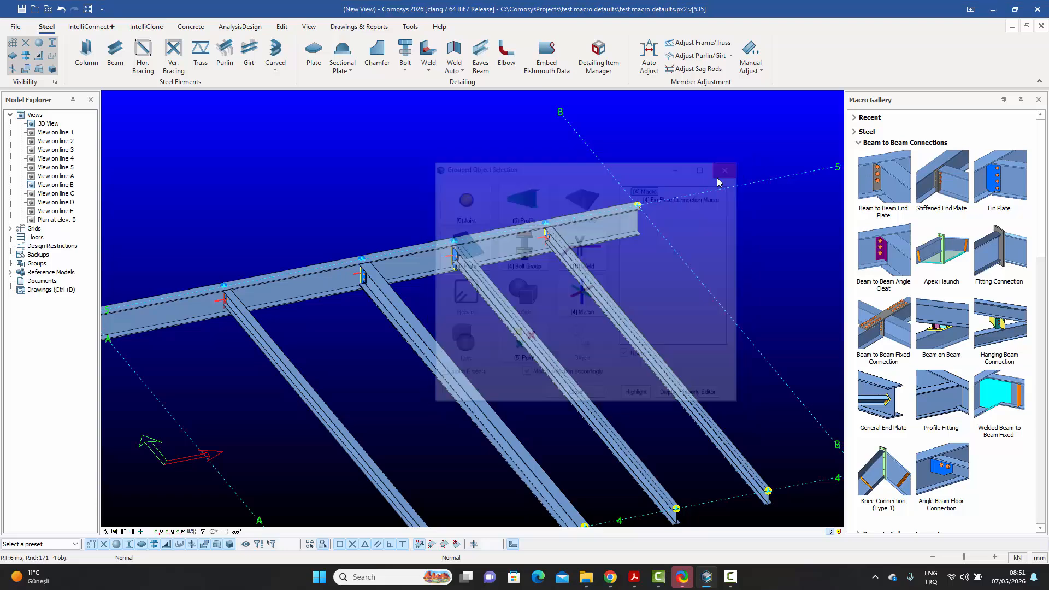
key(Delete)
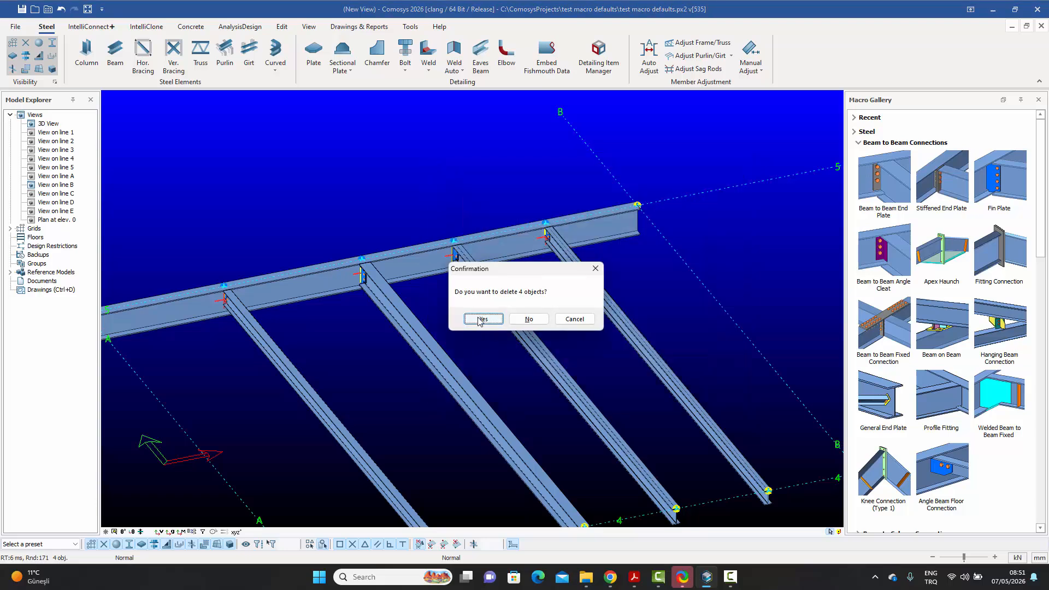
click(480, 317)
Place Fin Plate connections between the main beam and each of the four secondary beams
middle_drag(441, 330, 481, 328)
middle_drag(699, 218, 678, 224)
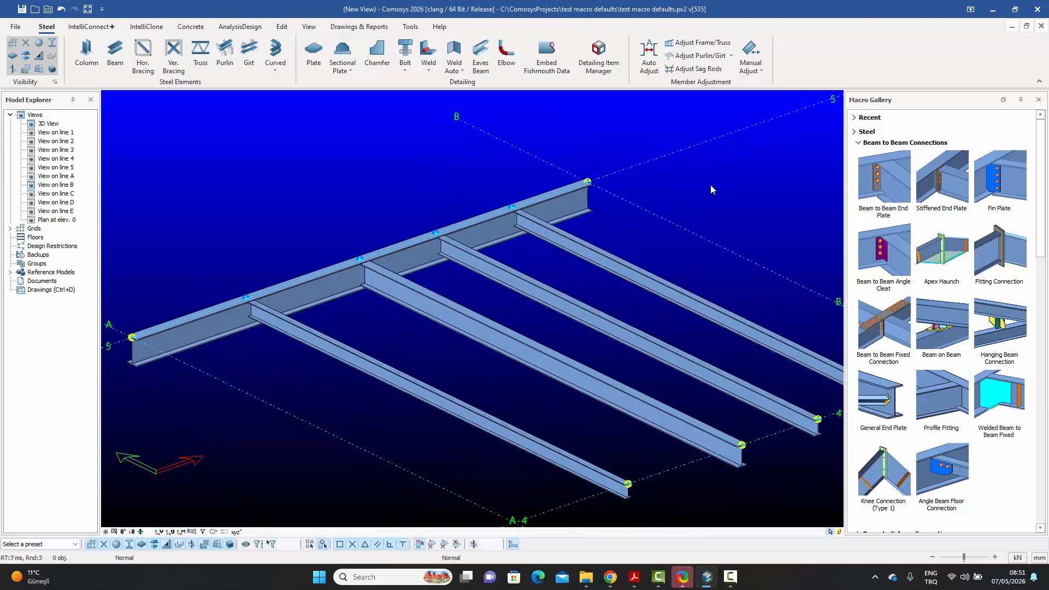
click(1000, 176)
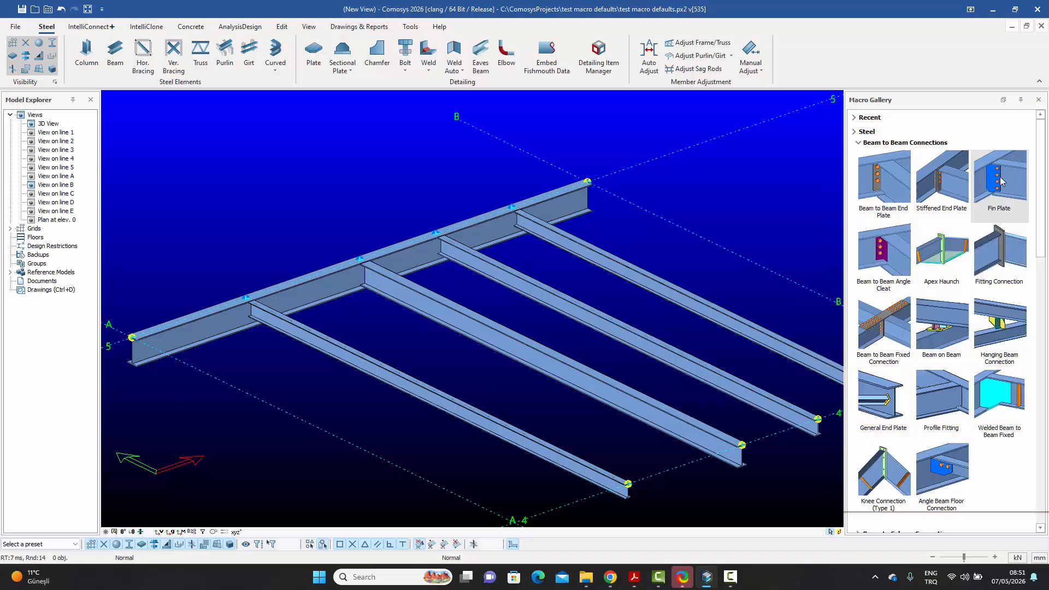
click(226, 325)
click(294, 329)
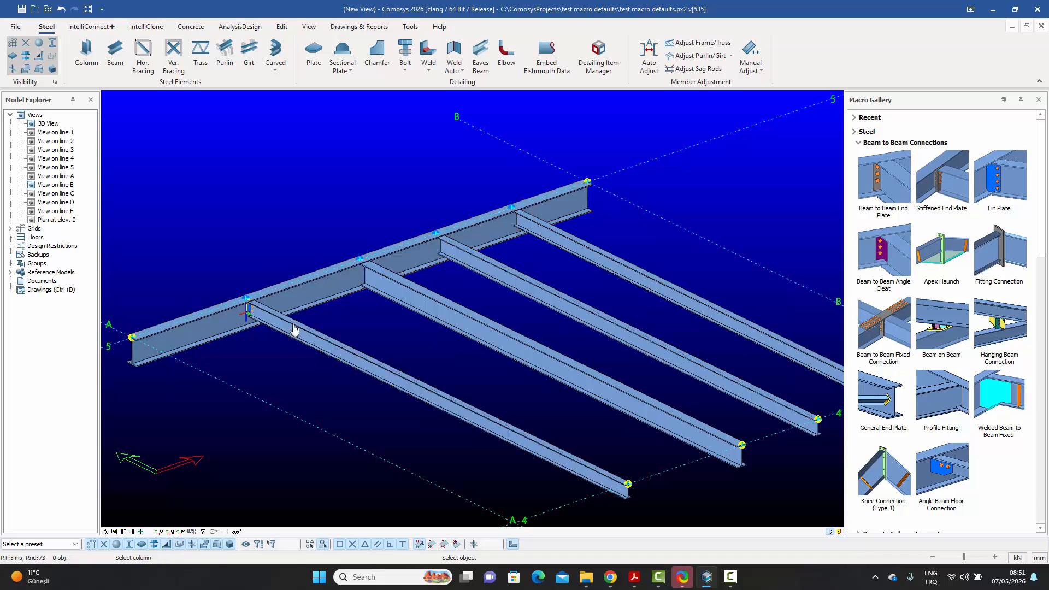
click(381, 282)
click(400, 288)
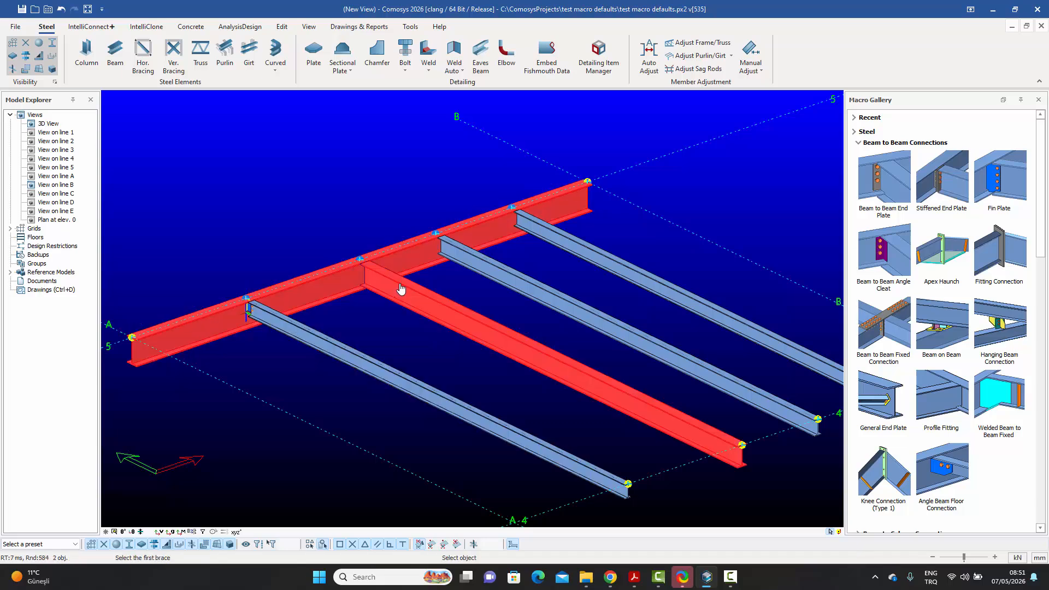
click(480, 264)
click(482, 265)
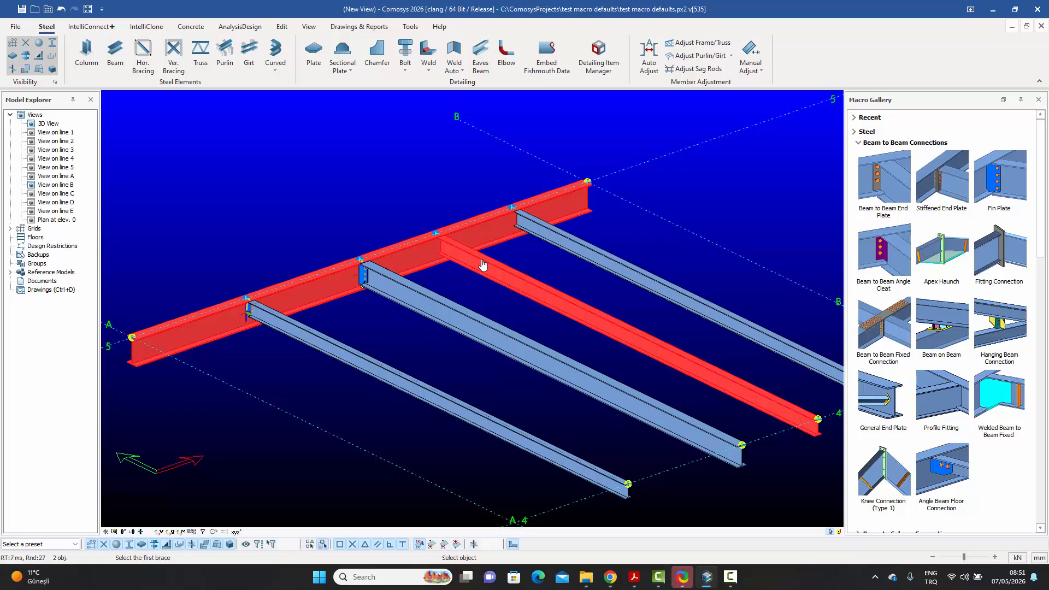
click(535, 236)
click(554, 239)
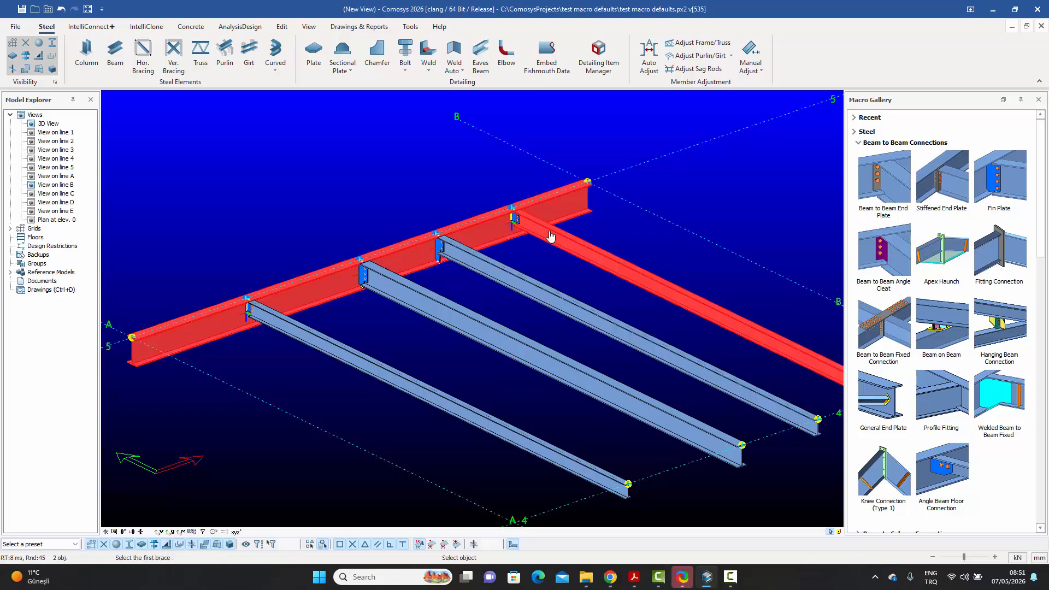
key(Escape)
Examine the plate shape and bolt layout of each new fin plate along the main beam
scroll(247, 315, up, 2)
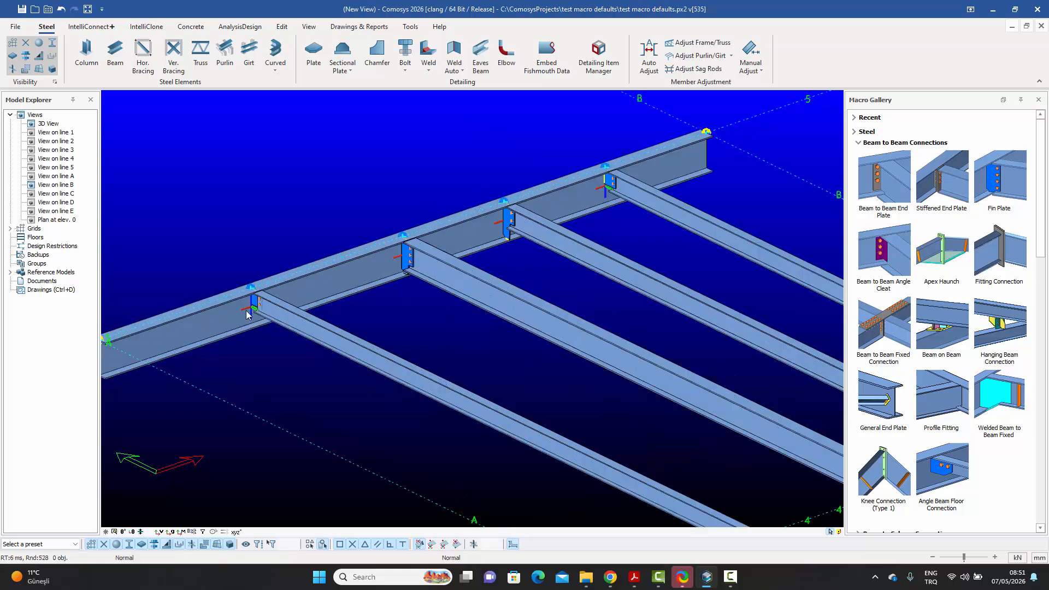
scroll(246, 312, up, 7)
middle_drag(417, 281, 121, 387)
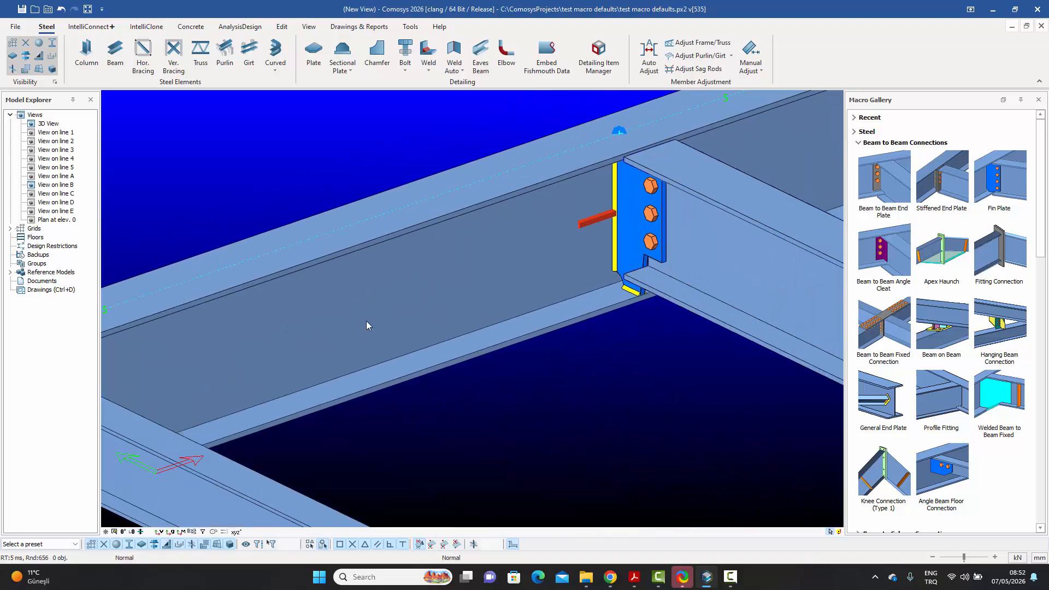
middle_drag(366, 325, 1, 485)
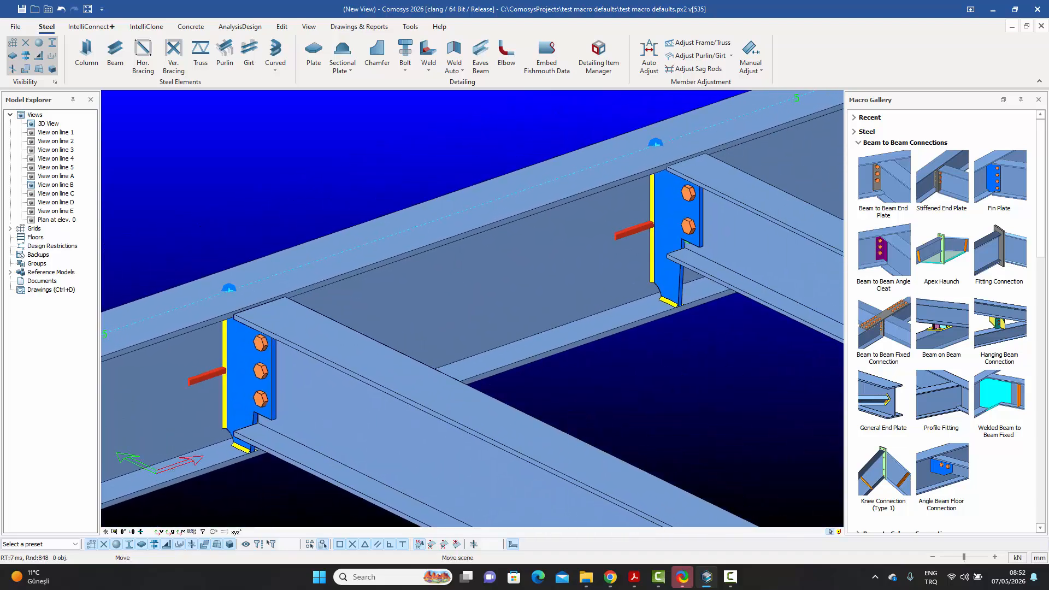
middle_drag(581, 301, 360, 353)
middle_drag(760, 165, 611, 215)
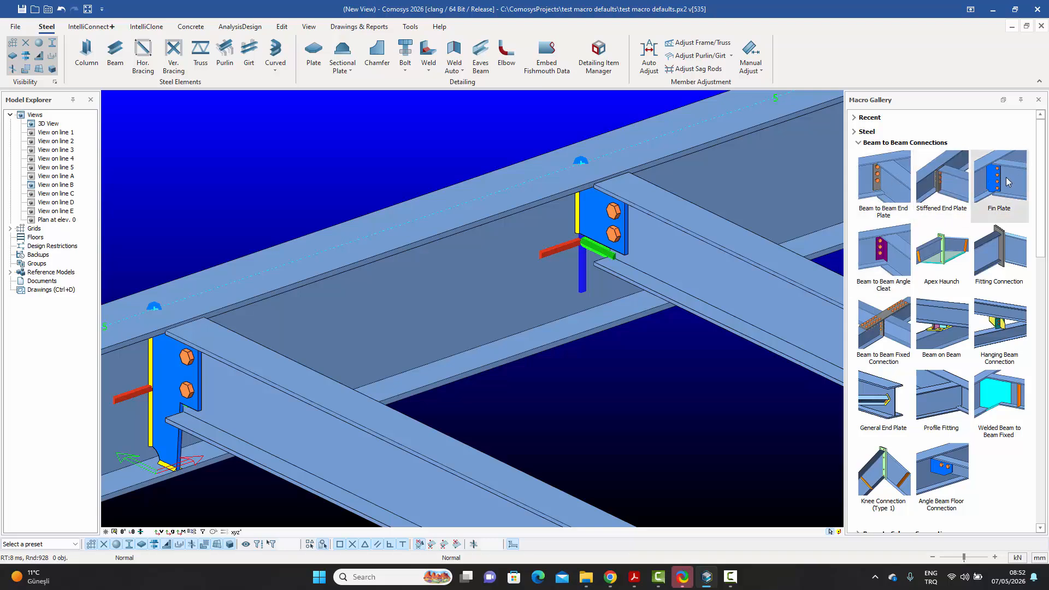
mouse_move(1006, 186)
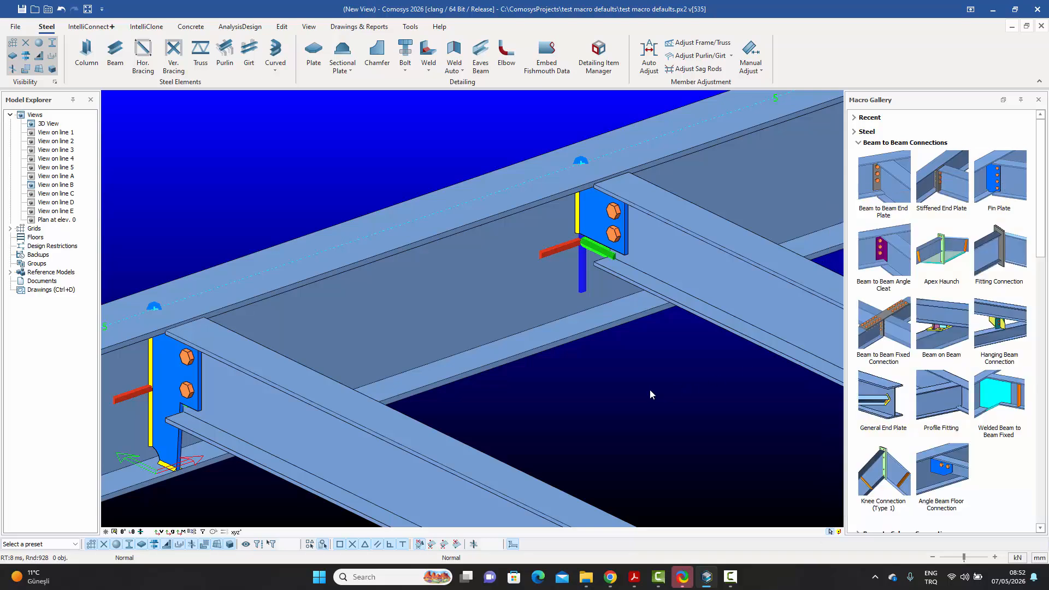
scroll(647, 368, down, 5)
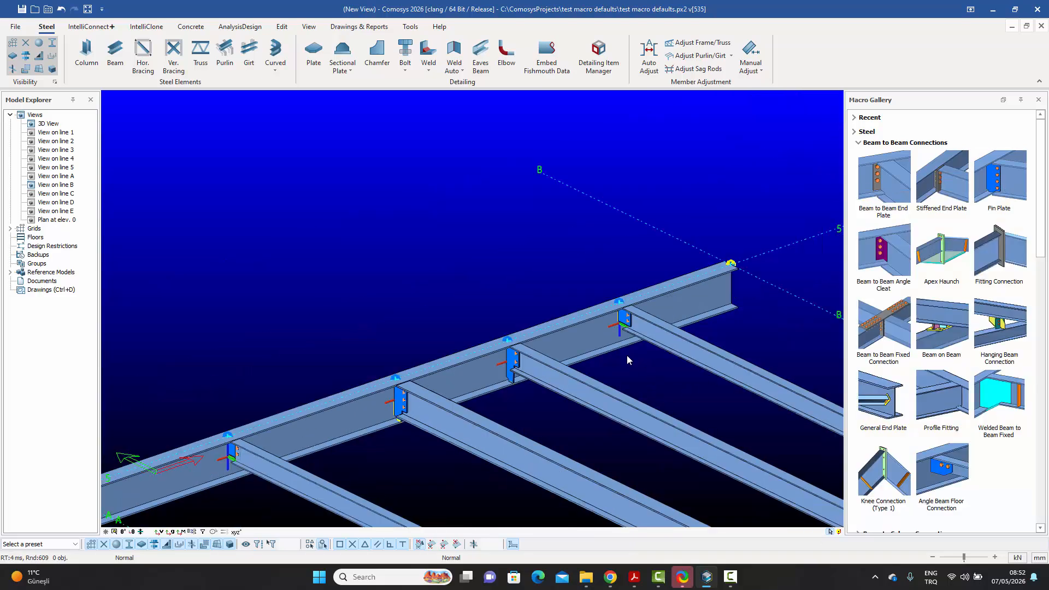
middle_drag(627, 355, 647, 278)
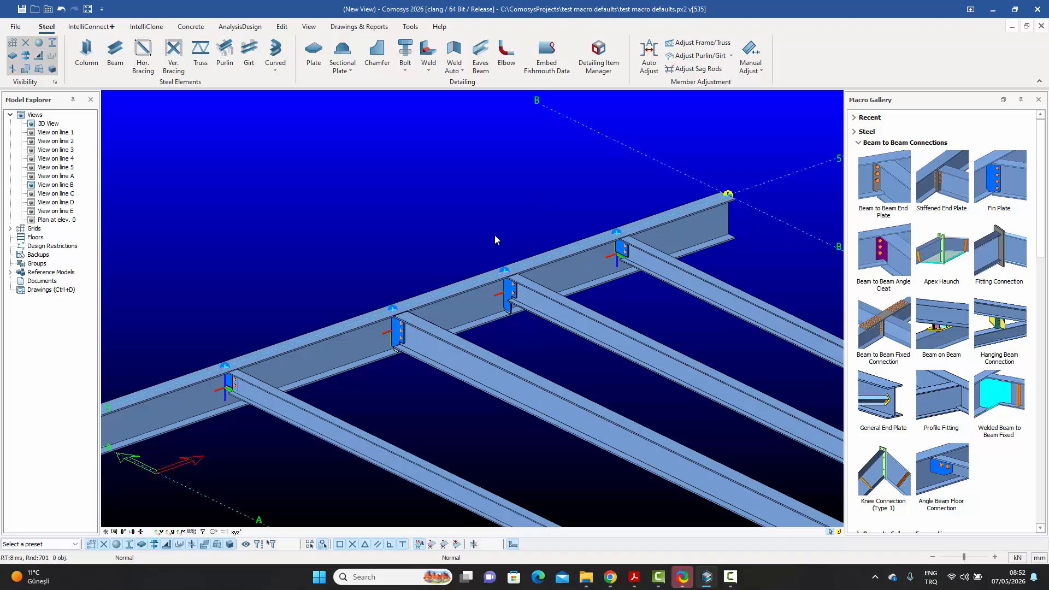
middle_drag(494, 235, 529, 193)
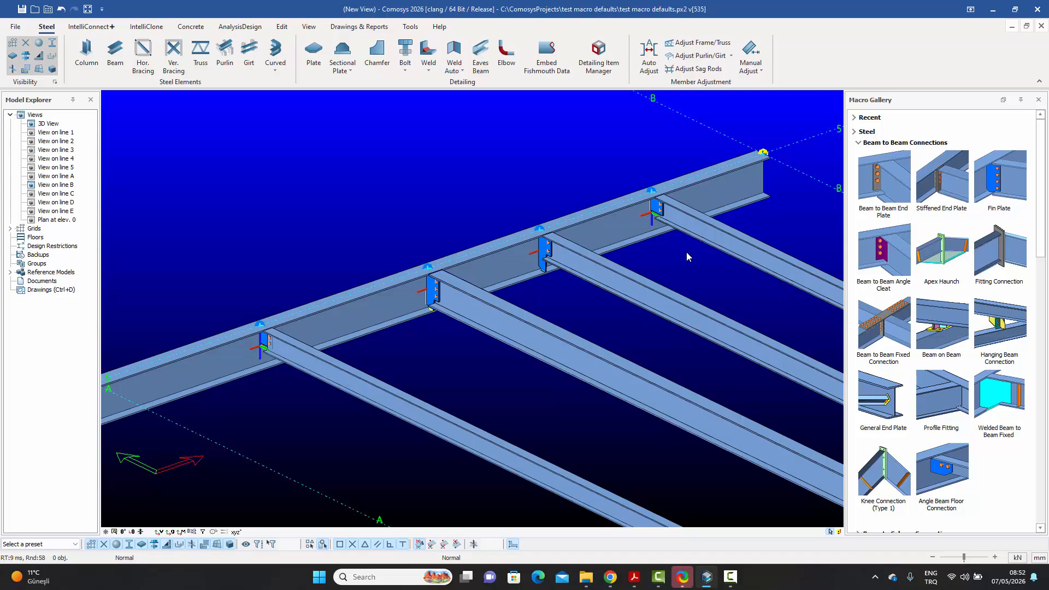
middle_drag(687, 252, 680, 238)
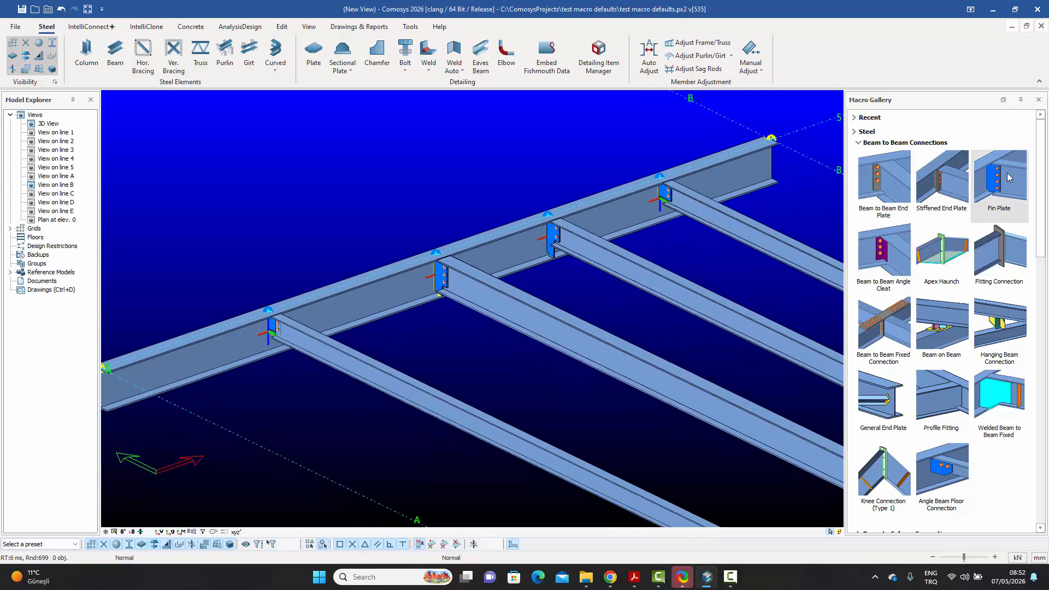
Browse the connection categories in the Macro Gallery, including Purlin & Girt Connections, and return to Beam to Beam Connections
scroll(960, 320, down, 12)
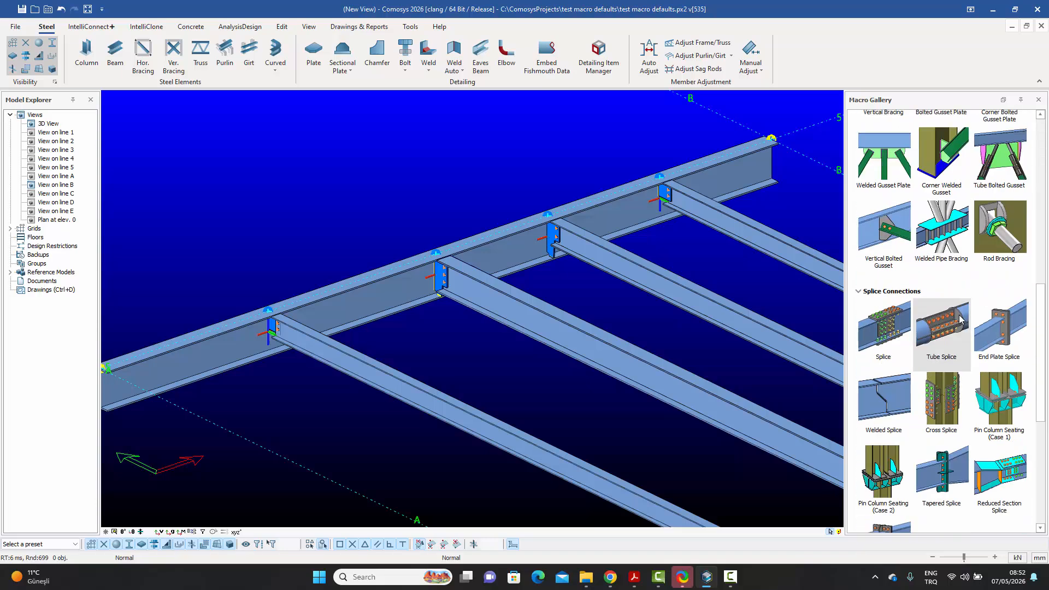
scroll(962, 317, down, 5)
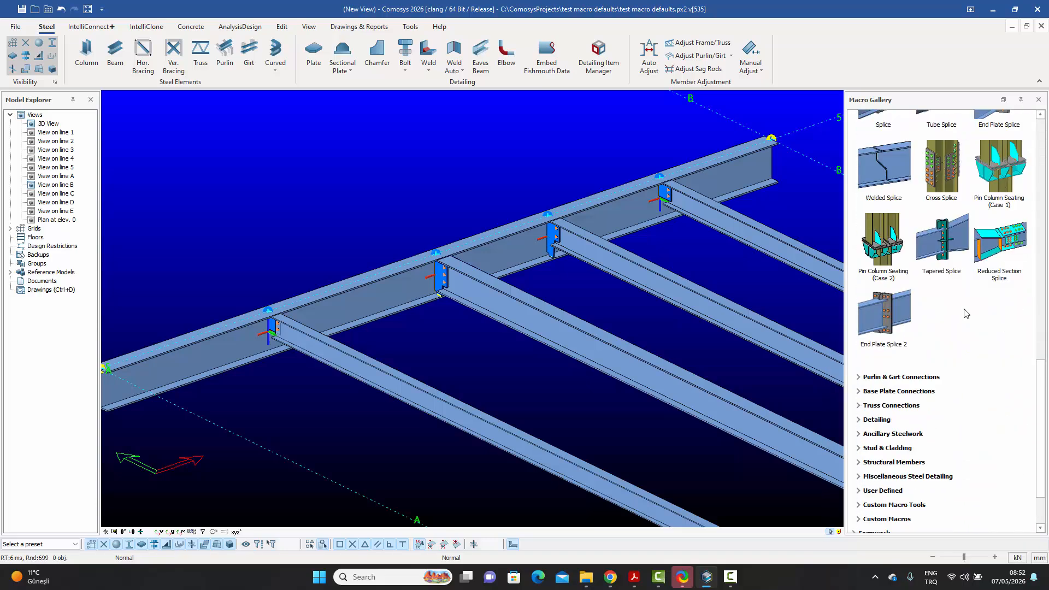
scroll(966, 313, down, 3)
click(900, 302)
scroll(974, 396, down, 8)
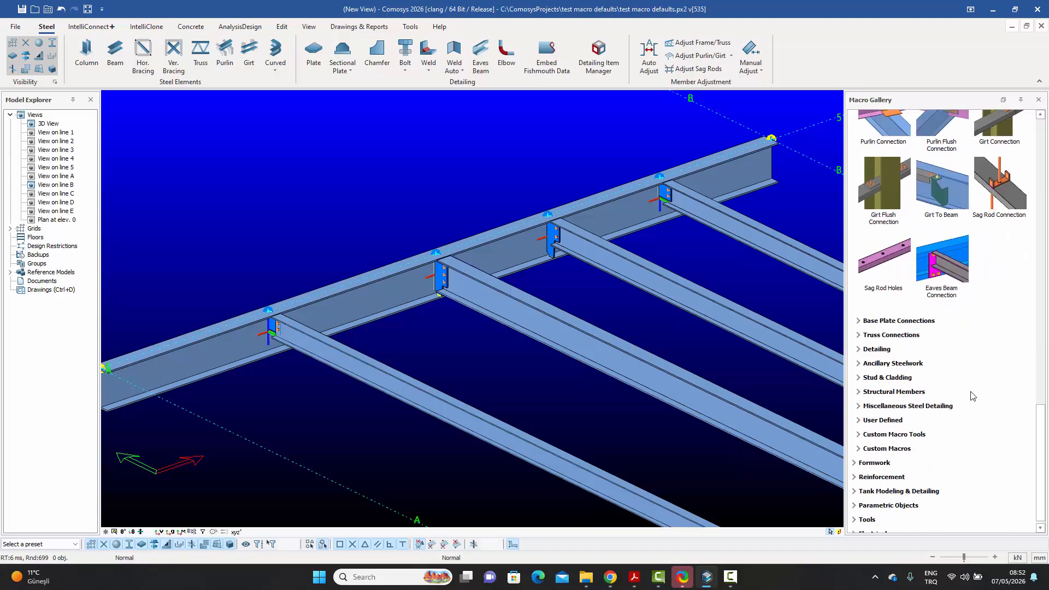
middle_drag(602, 298, 560, 292)
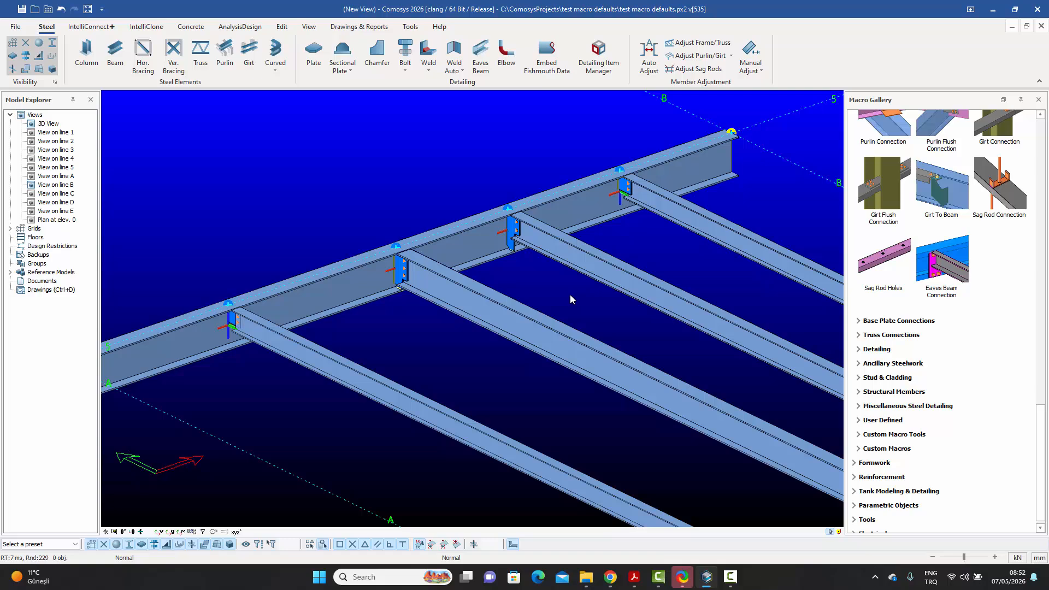
middle_drag(567, 296, 553, 307)
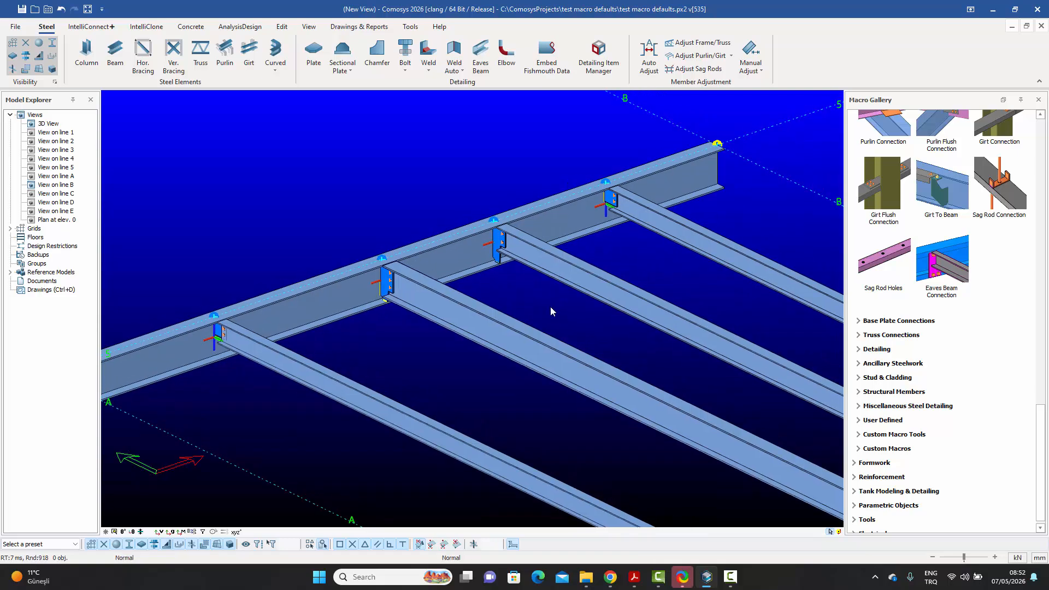
scroll(923, 253, up, 5)
scroll(923, 254, up, 10)
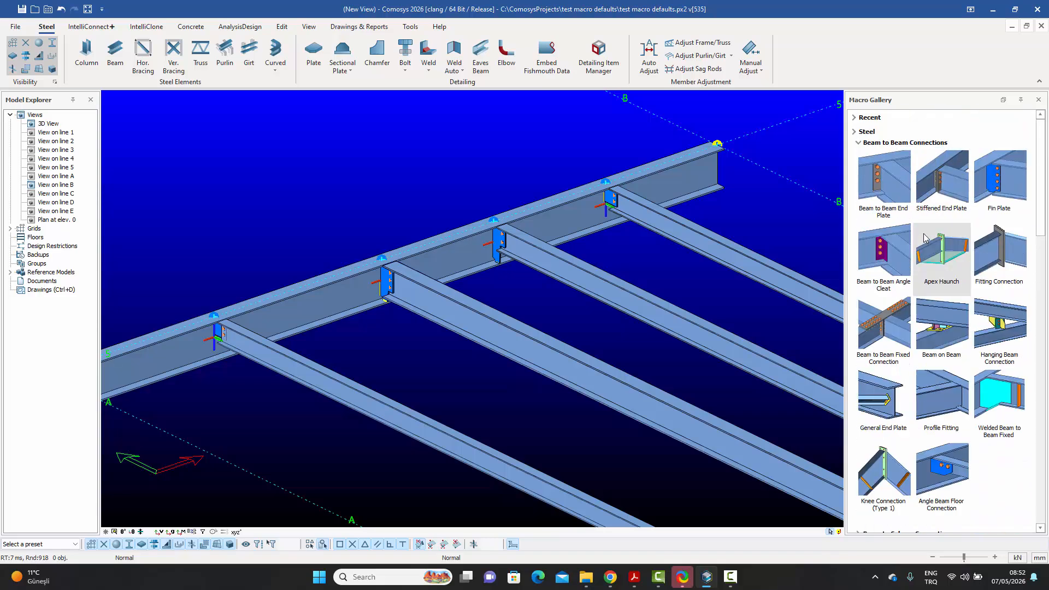
mouse_move(923, 236)
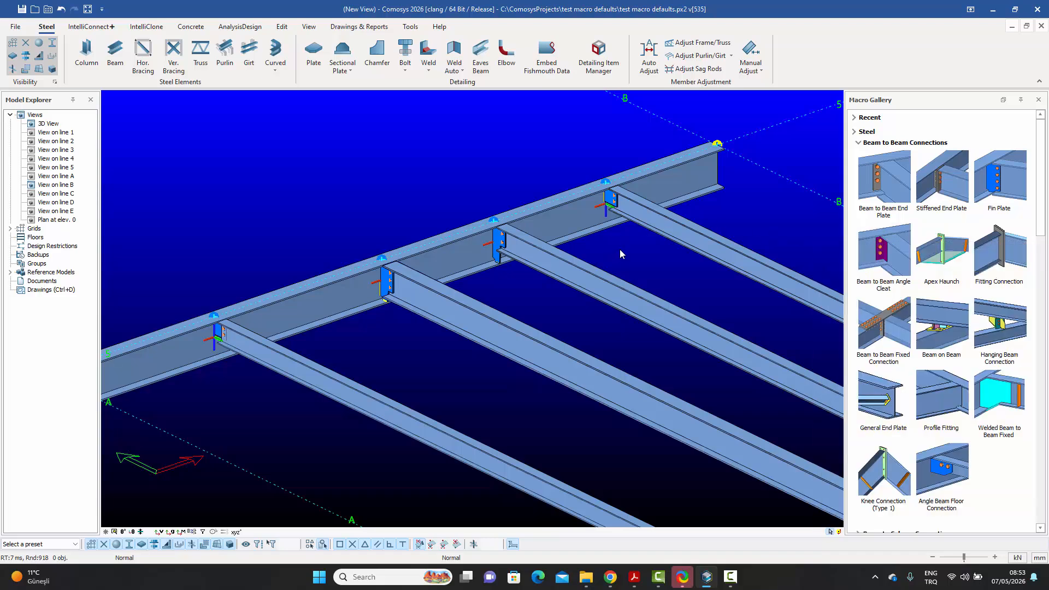
middle_drag(621, 253, 624, 234)
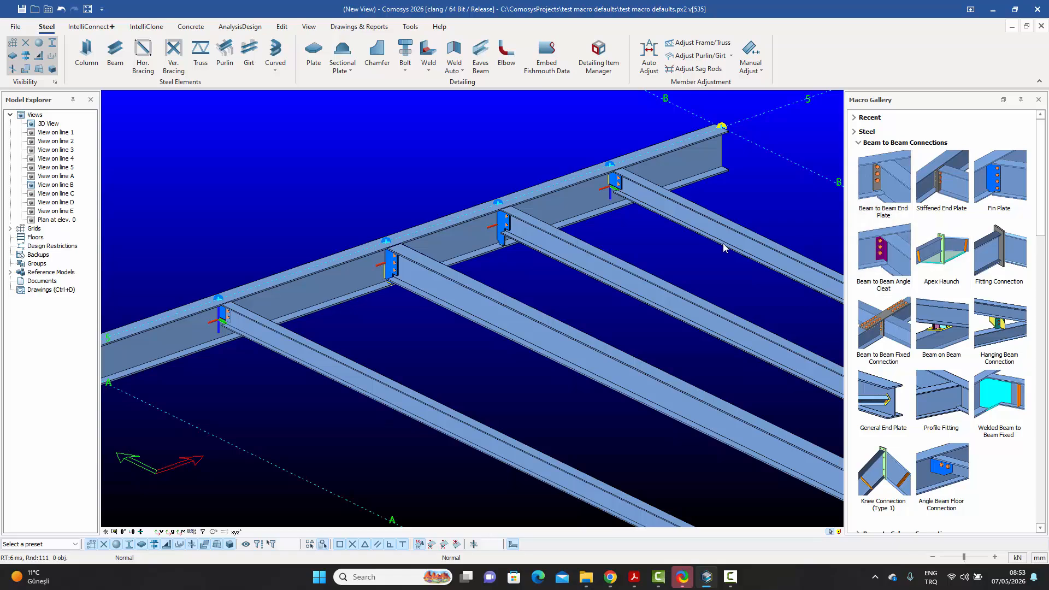
middle_drag(689, 258, 694, 243)
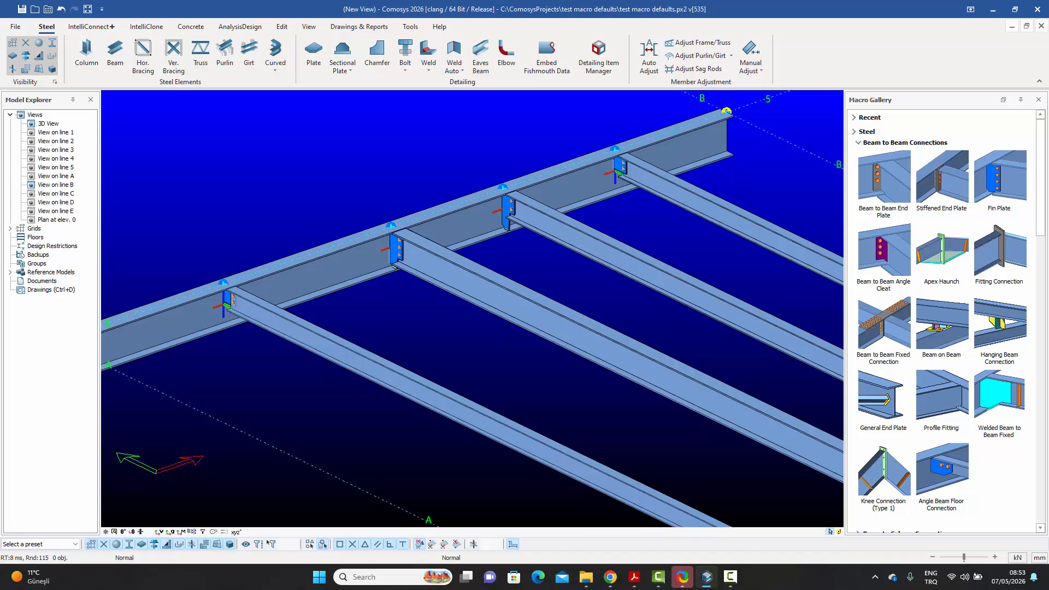